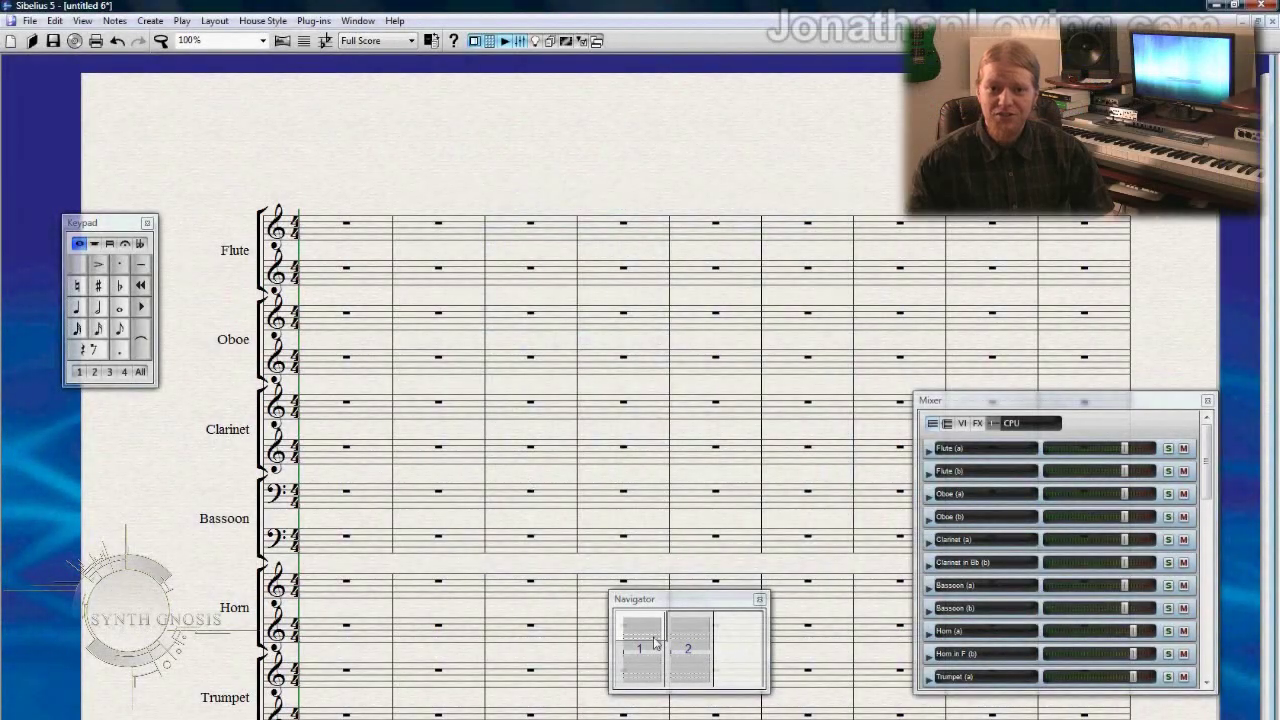
# Scroll down to the percussion staves and select the whole Percussion I staff.
pyautogui.moveTo(640, 630); pyautogui.dragTo(643, 652)
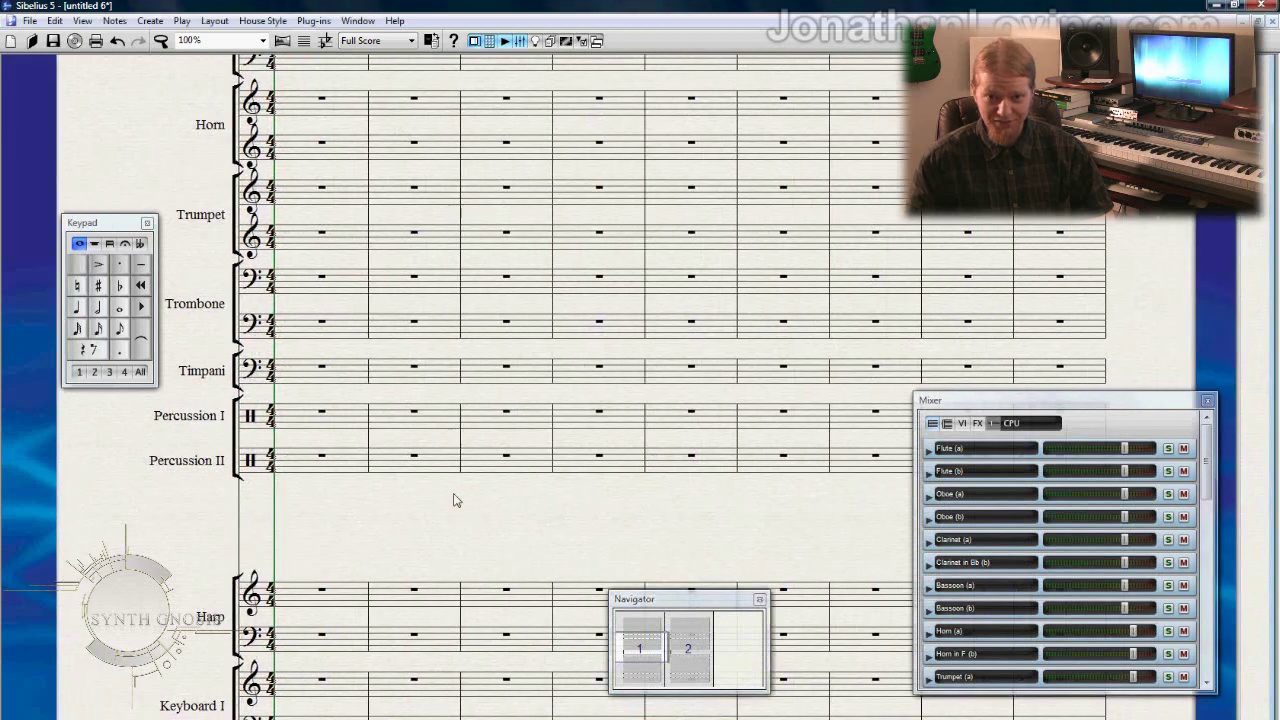
pyautogui.click(345, 424)
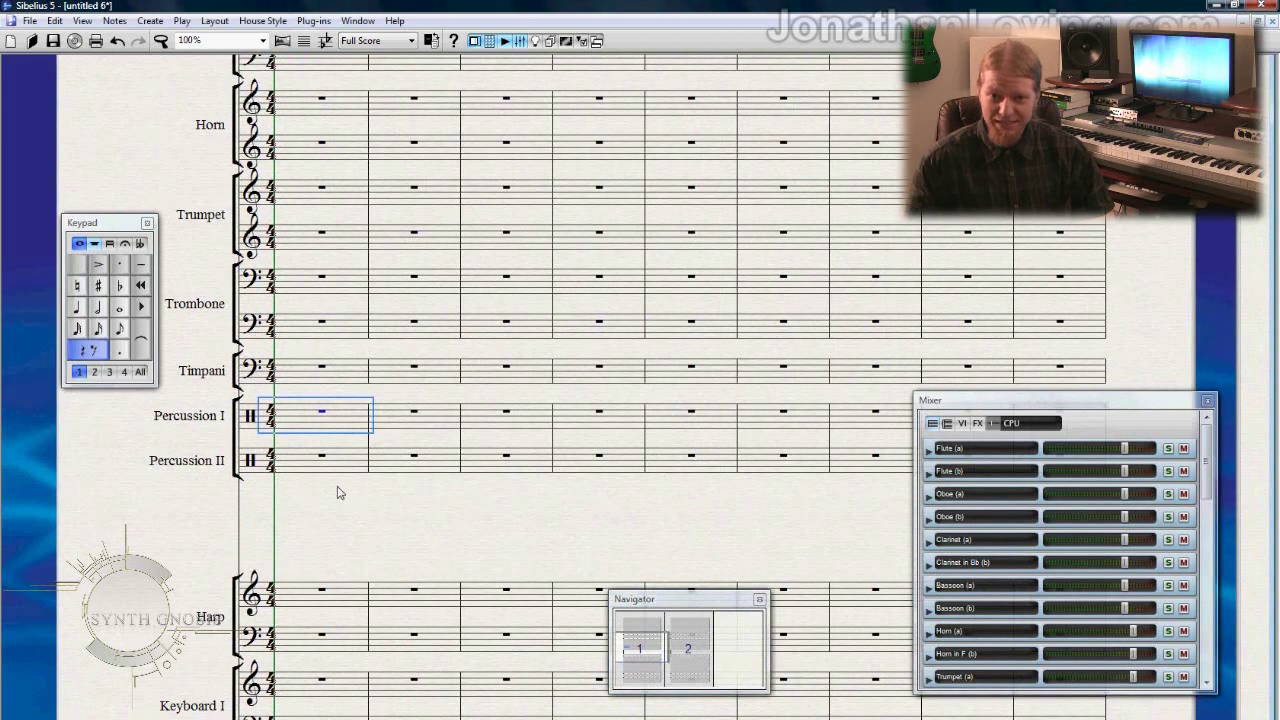
pyautogui.doubleClick(338, 434)
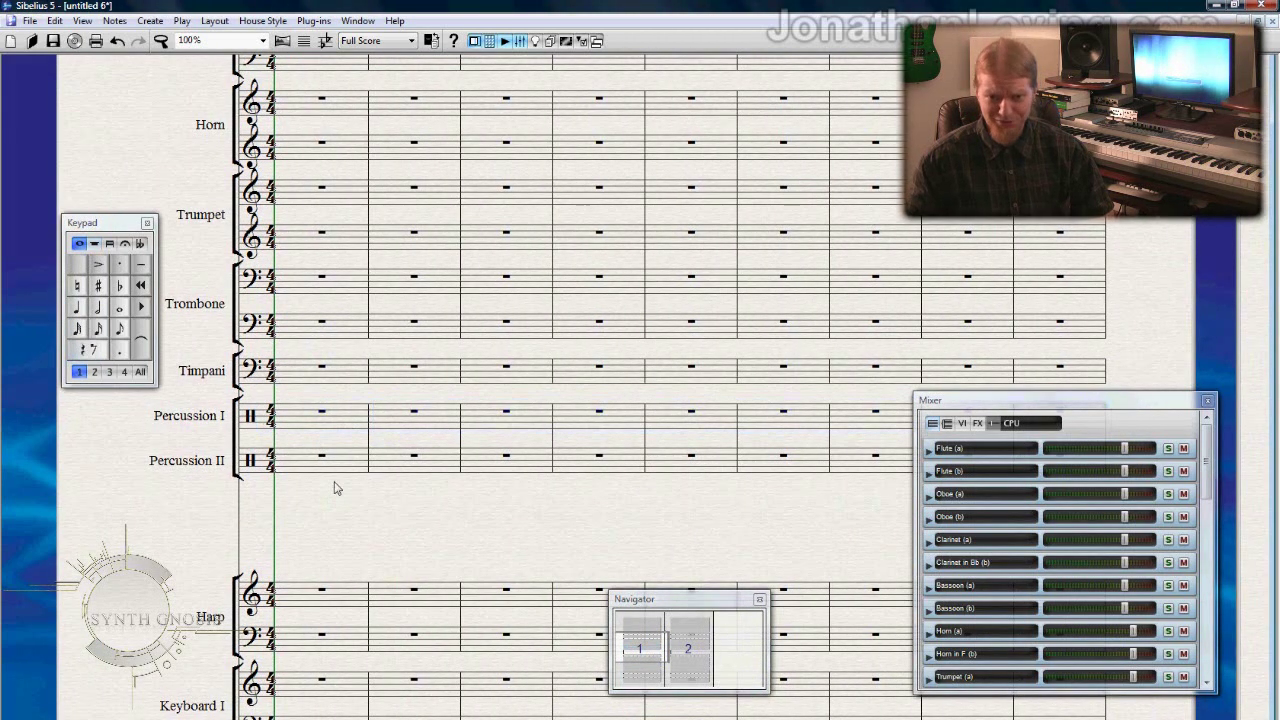
pyautogui.click(343, 432)
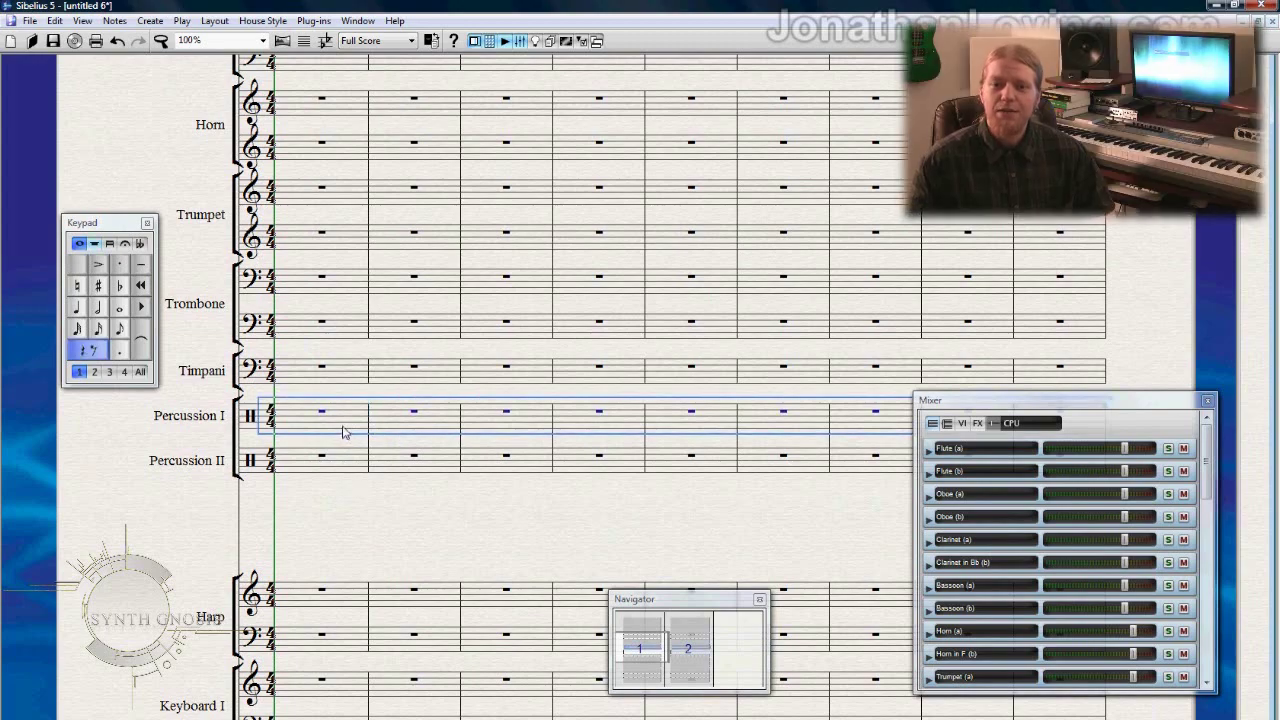
pyautogui.moveTo(641, 653)
pyautogui.mouseDown()
pyautogui.moveTo(714, 651)
pyautogui.moveTo(641, 653)
pyautogui.mouseUp()
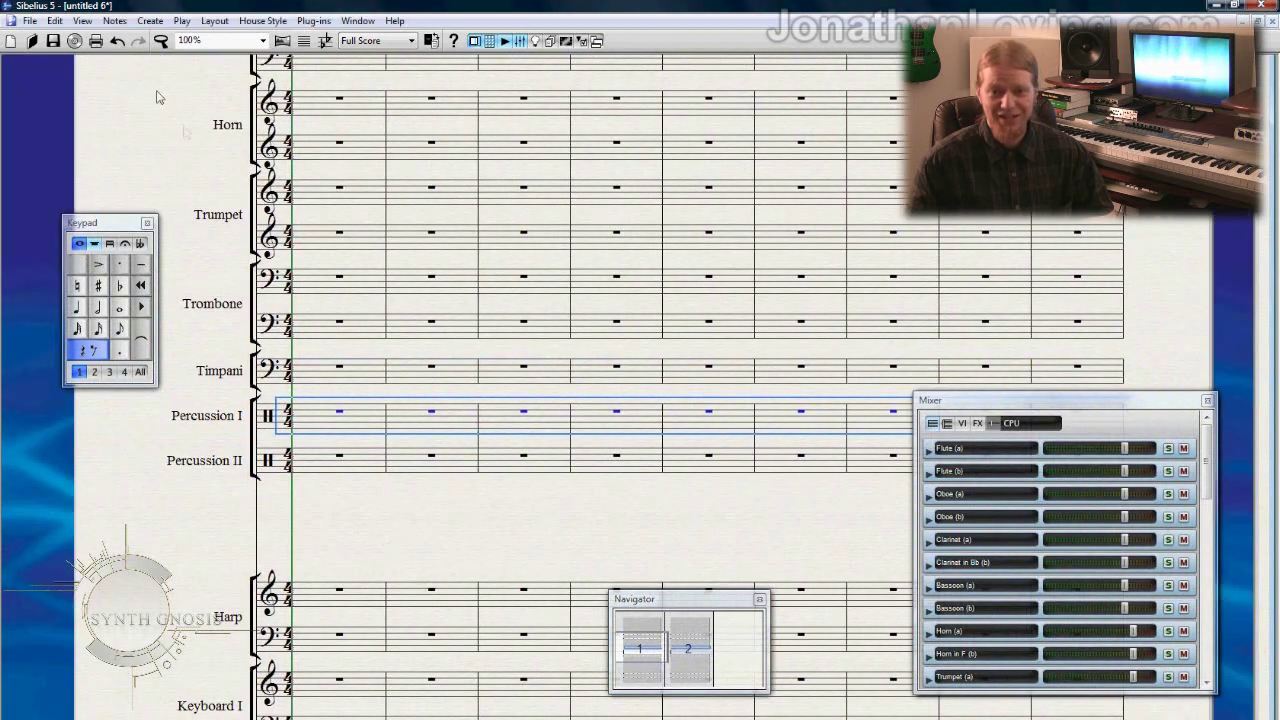
pyautogui.click(151, 22)
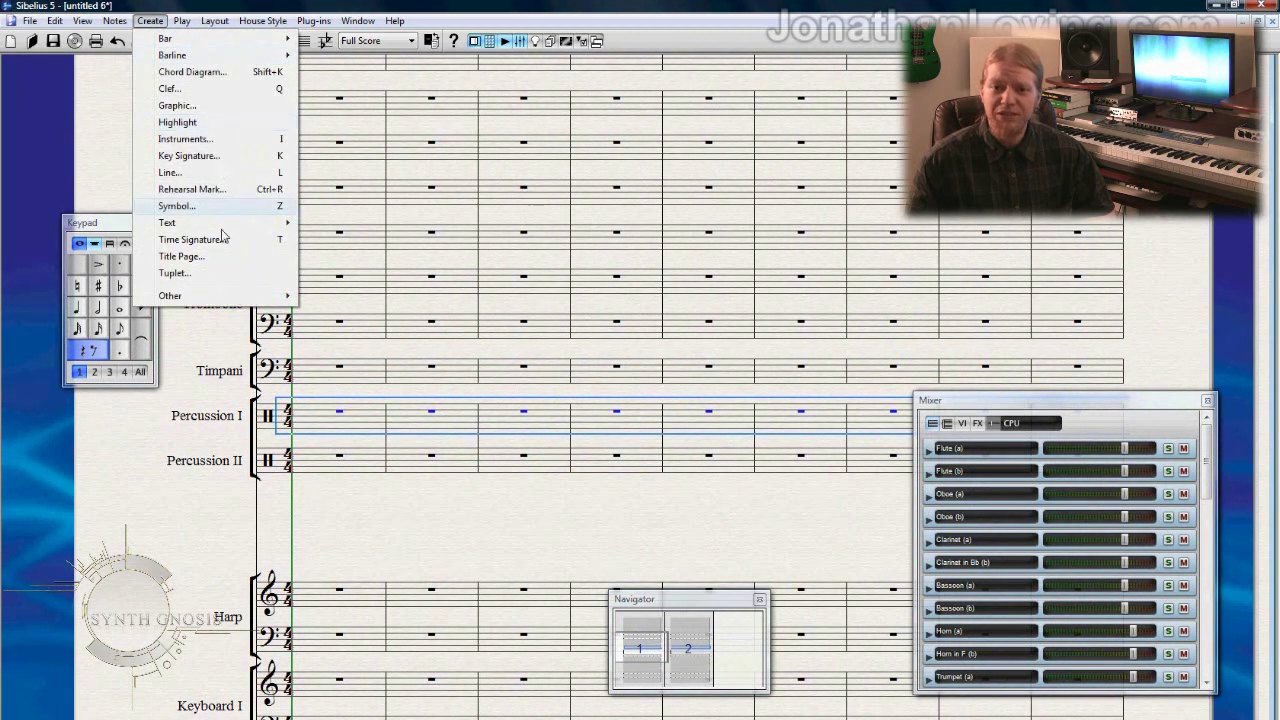
# Start an Instrument Change on Percussion I and browse the EWQLSO [Kontakt] Cymbals & Gongs and Drums families.
pyautogui.moveTo(230, 300)
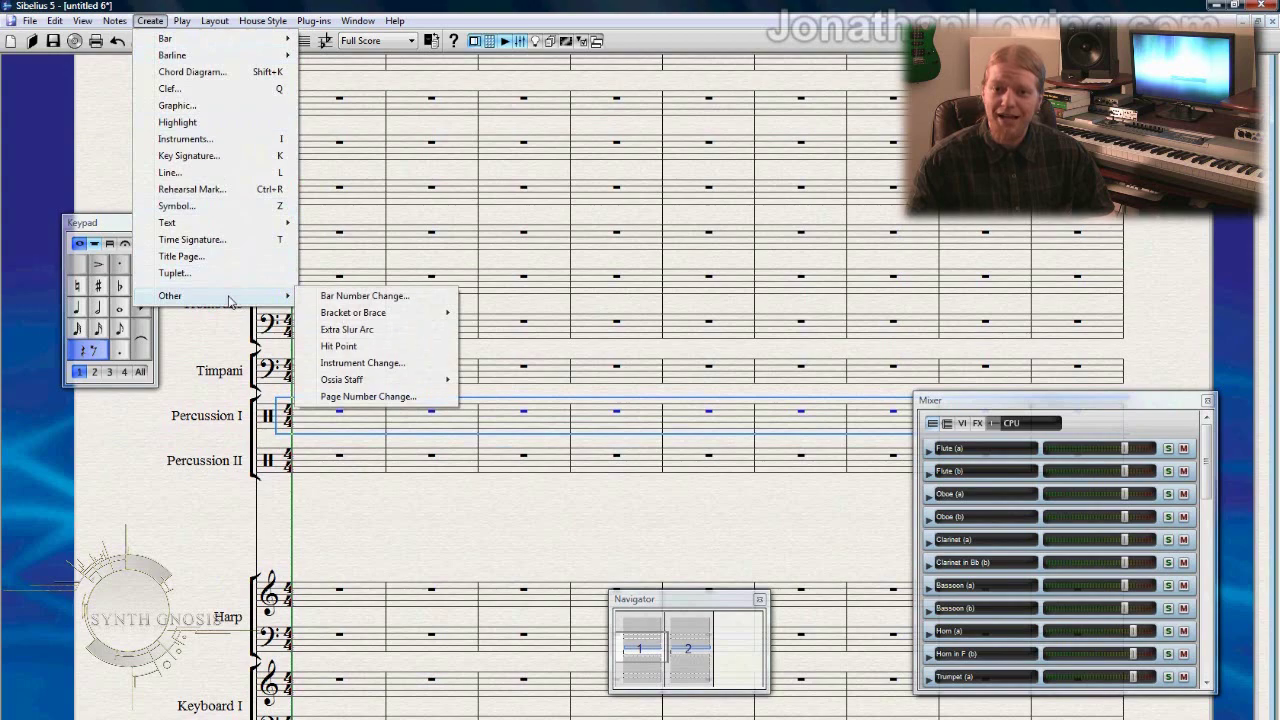
pyautogui.click(386, 364)
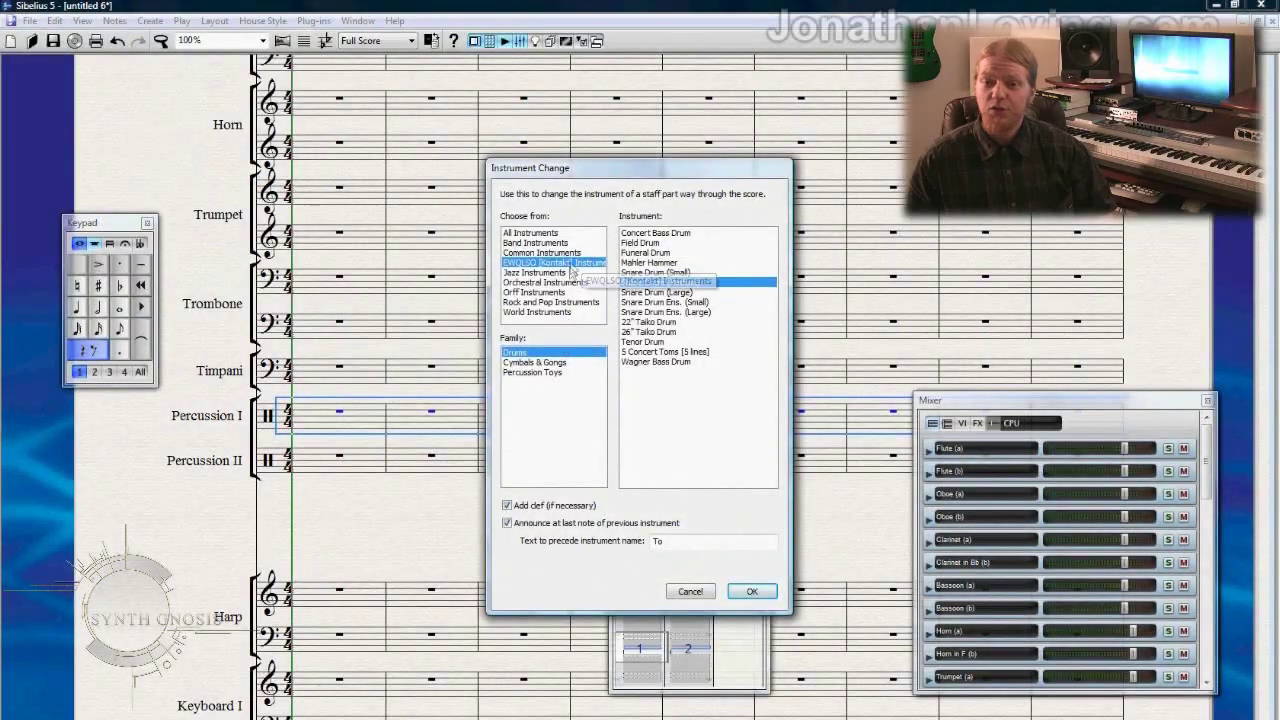
pyautogui.click(530, 361)
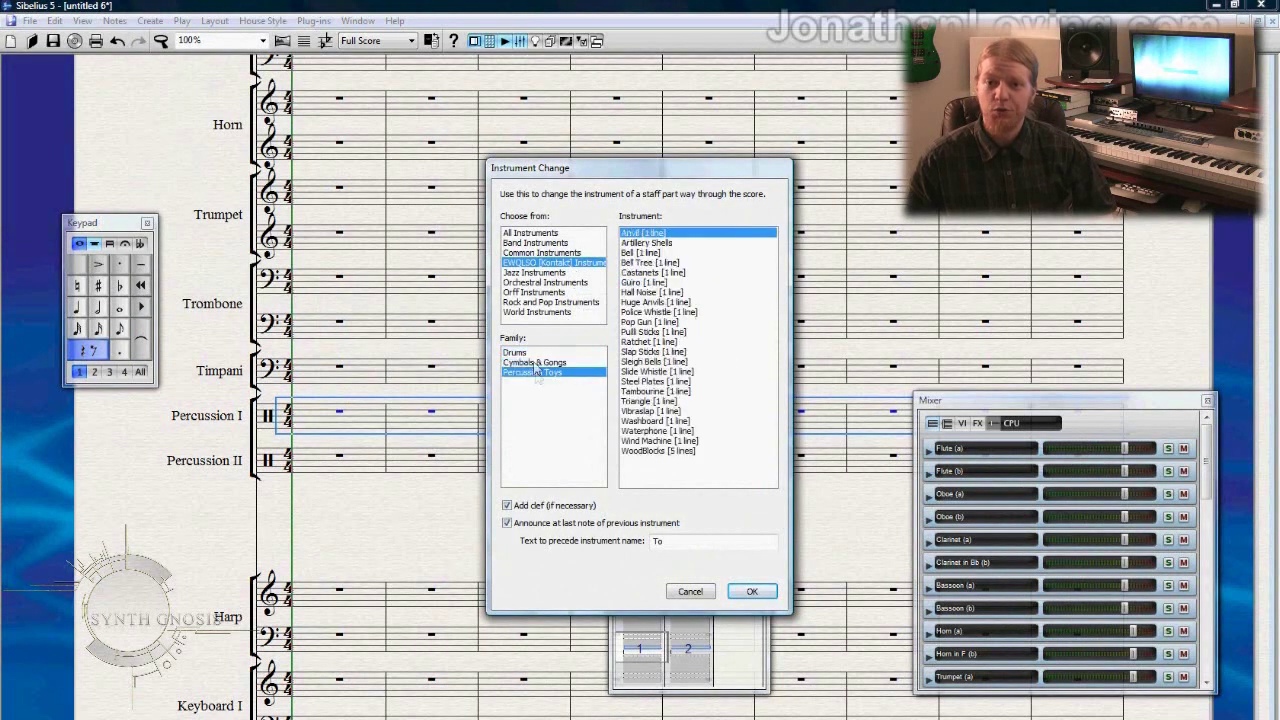
pyautogui.click(516, 352)
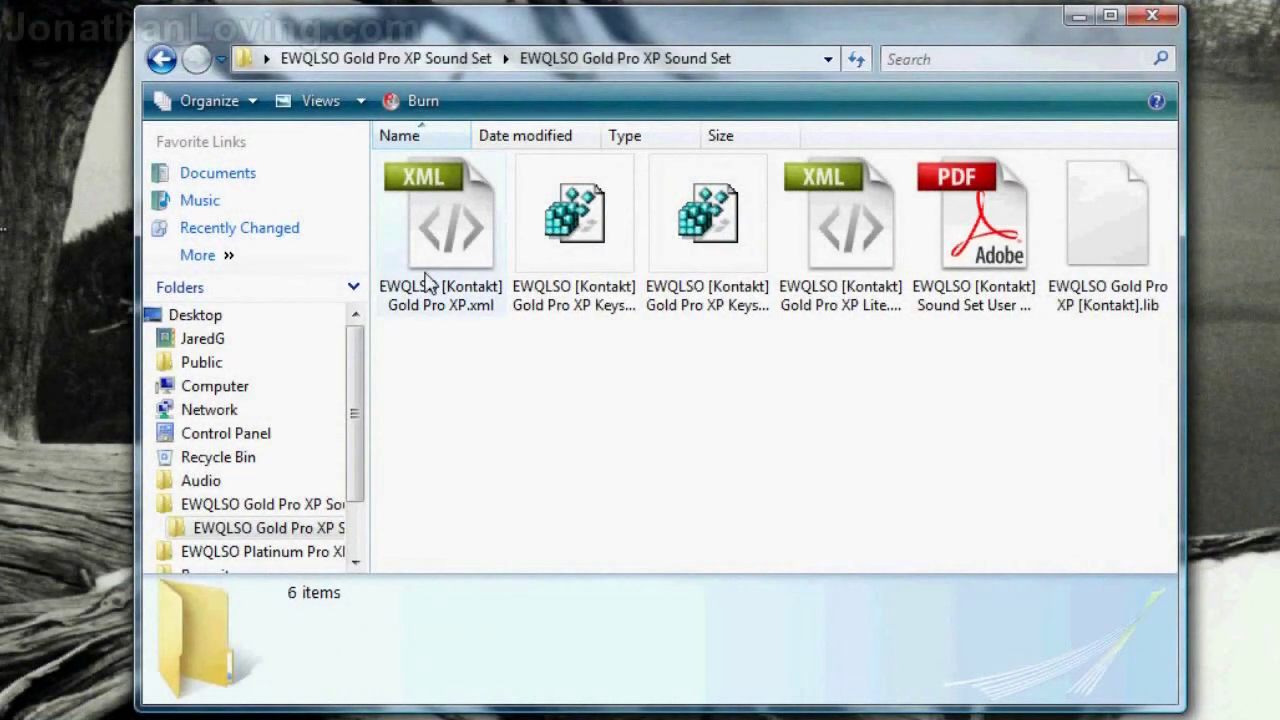
# Review the Gold Pro XP XML, registry key and .lib files, then close the sound set folder.
pyautogui.click(447, 318)
pyautogui.click(838, 318)
pyautogui.click(708, 428)
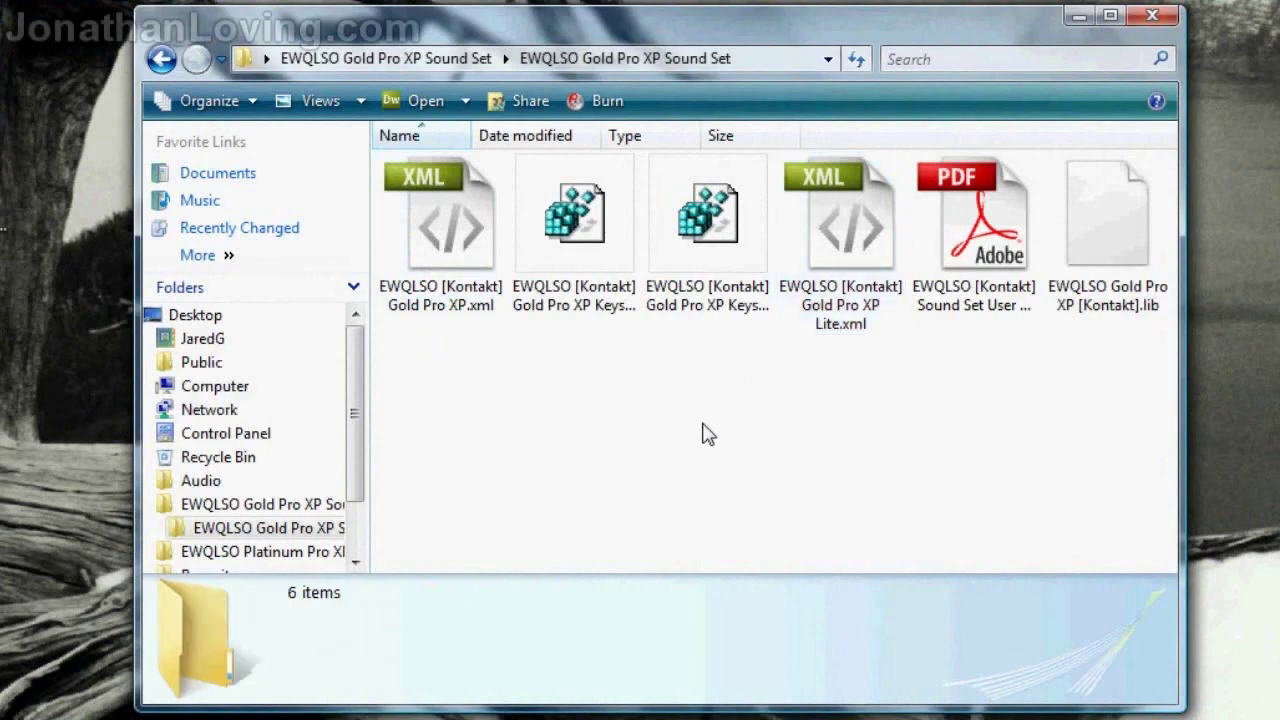
pyautogui.click(629, 334)
pyautogui.click(700, 310)
pyautogui.click(709, 431)
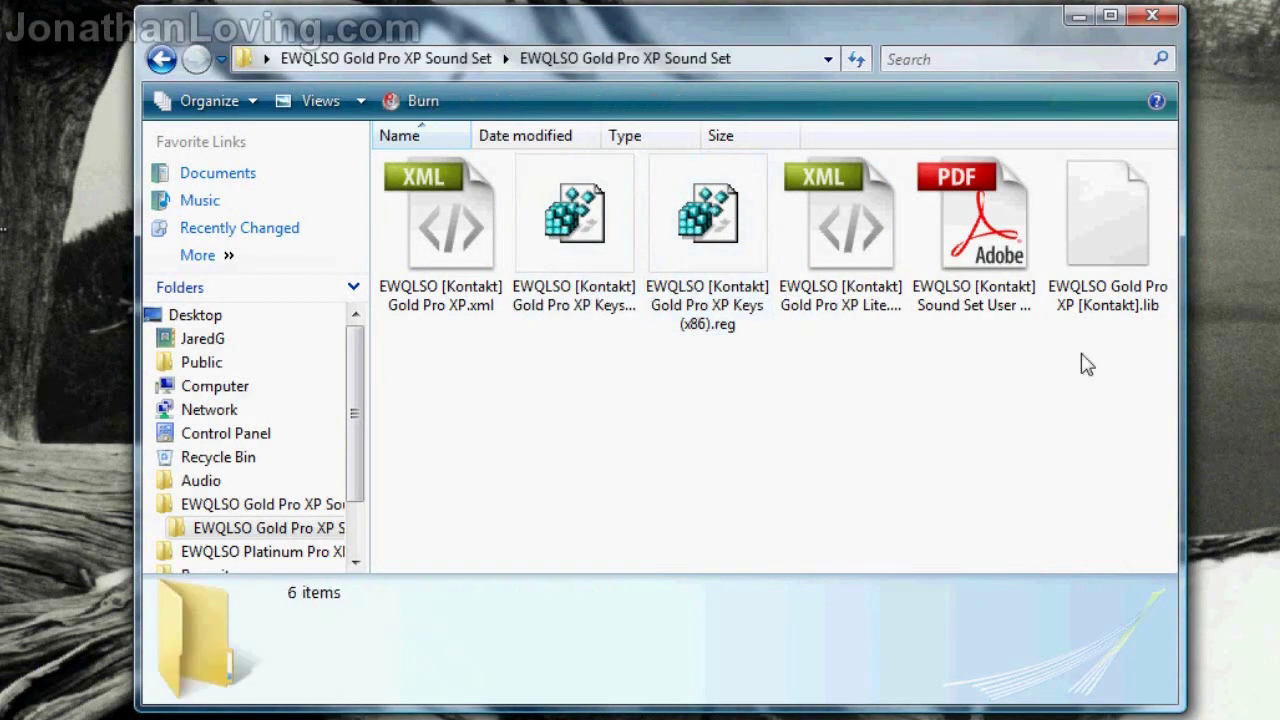
pyautogui.click(1125, 285)
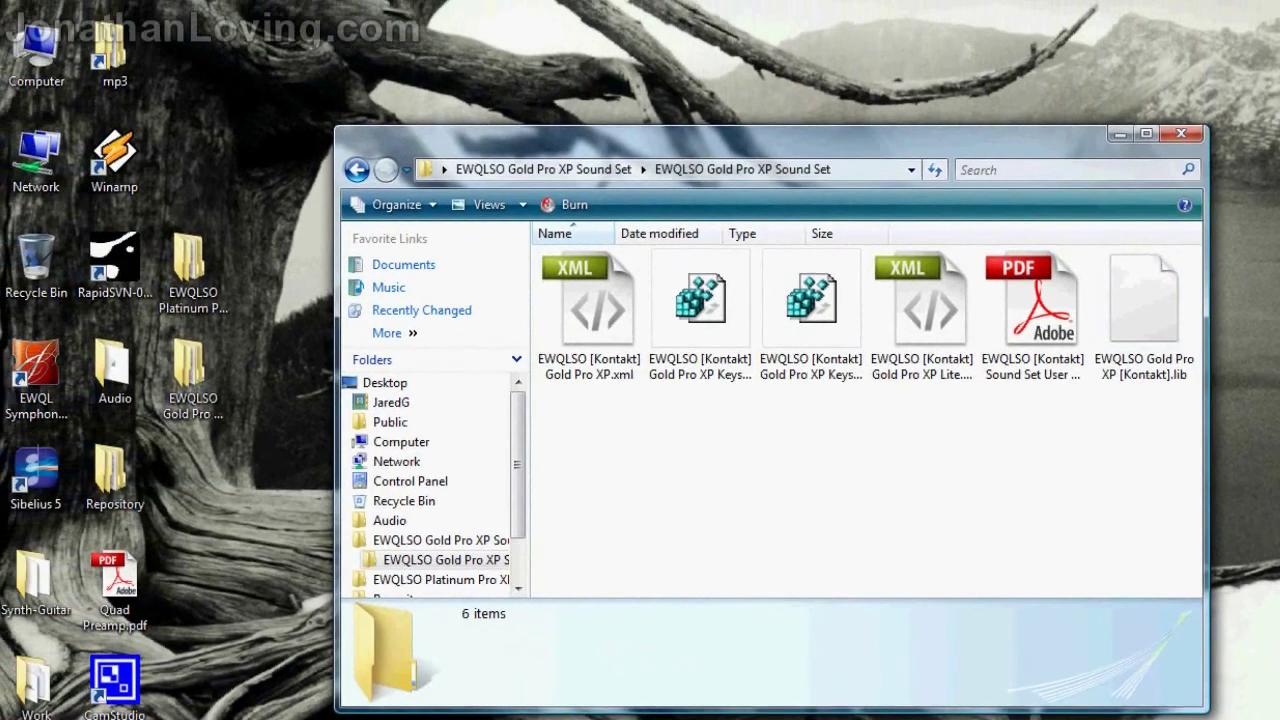
pyautogui.hotkey('alt', 'F4')
# Navigate Computer > Local Disk (C:) > Users to your profile folder, then minimize it.
pyautogui.doubleClick(36, 50)
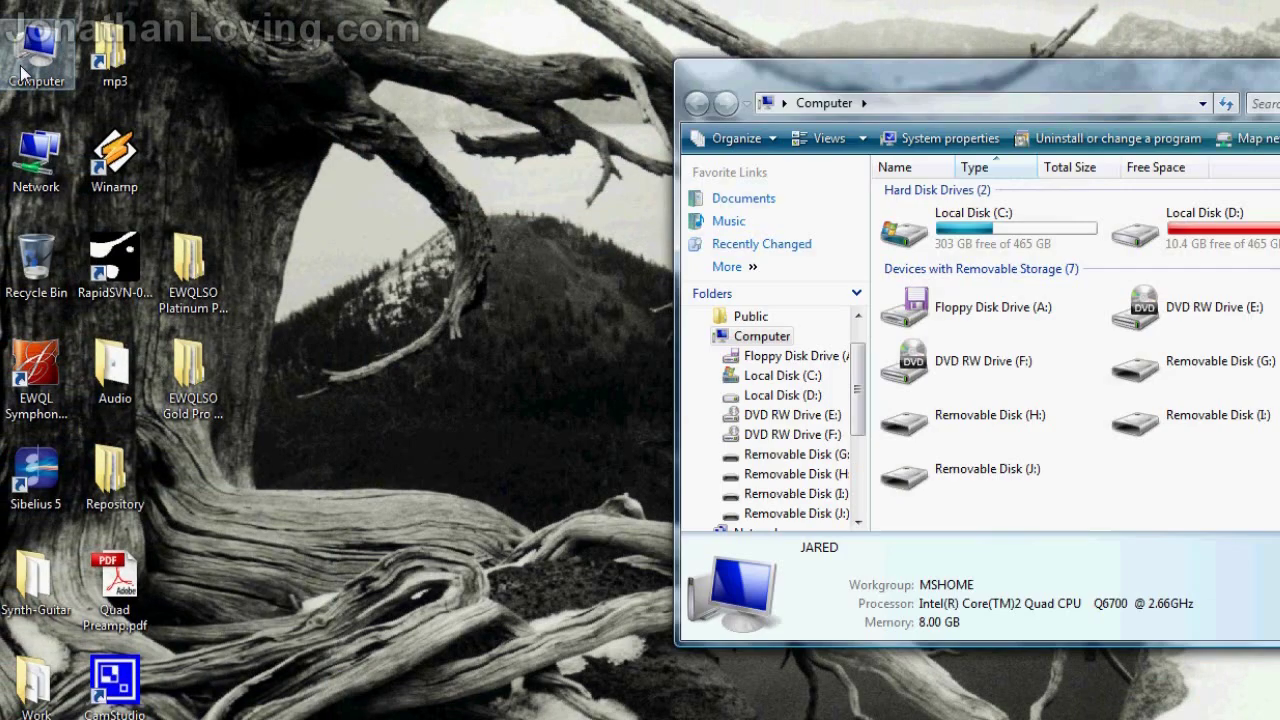
pyautogui.doubleClick(1008, 236)
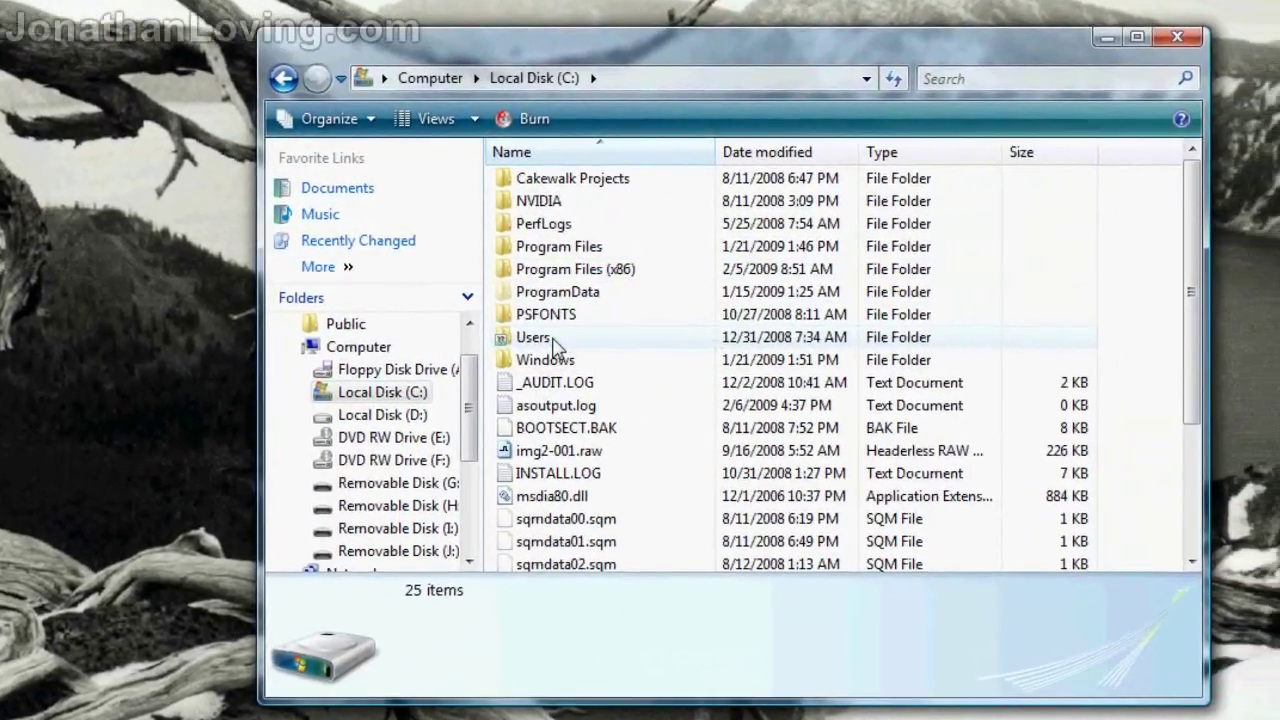
pyautogui.doubleClick(545, 340)
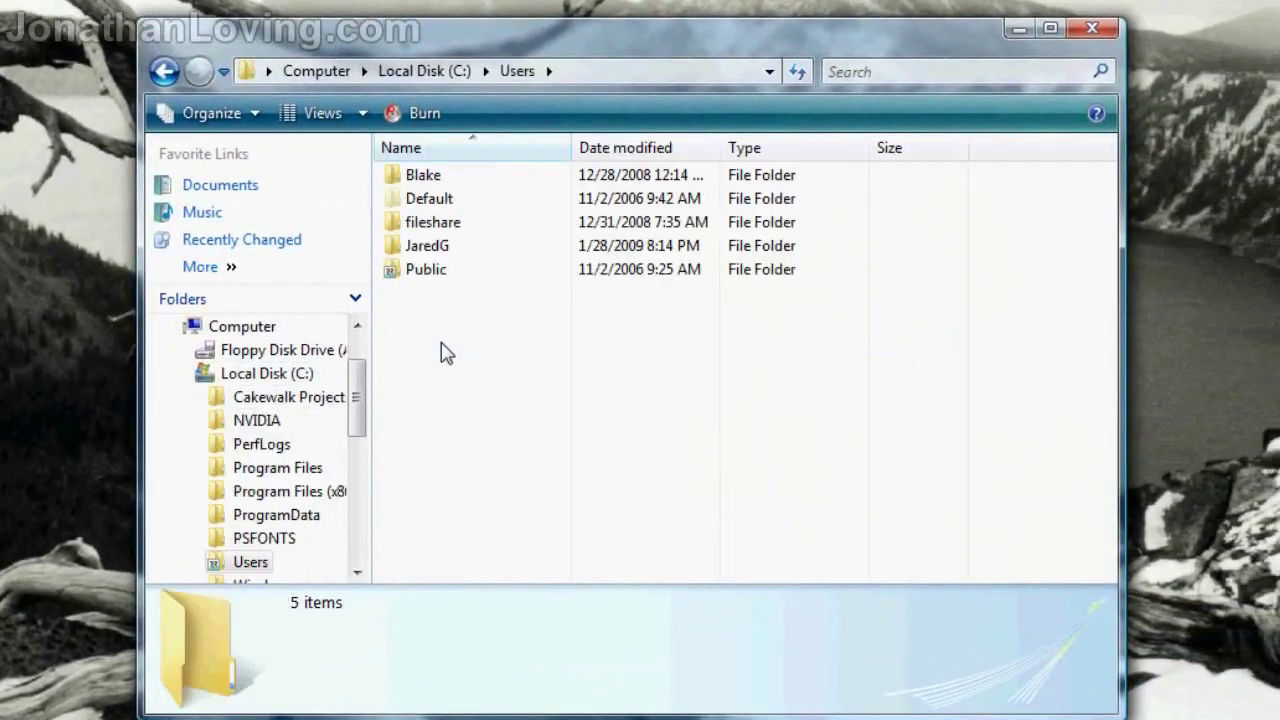
pyautogui.doubleClick(468, 250)
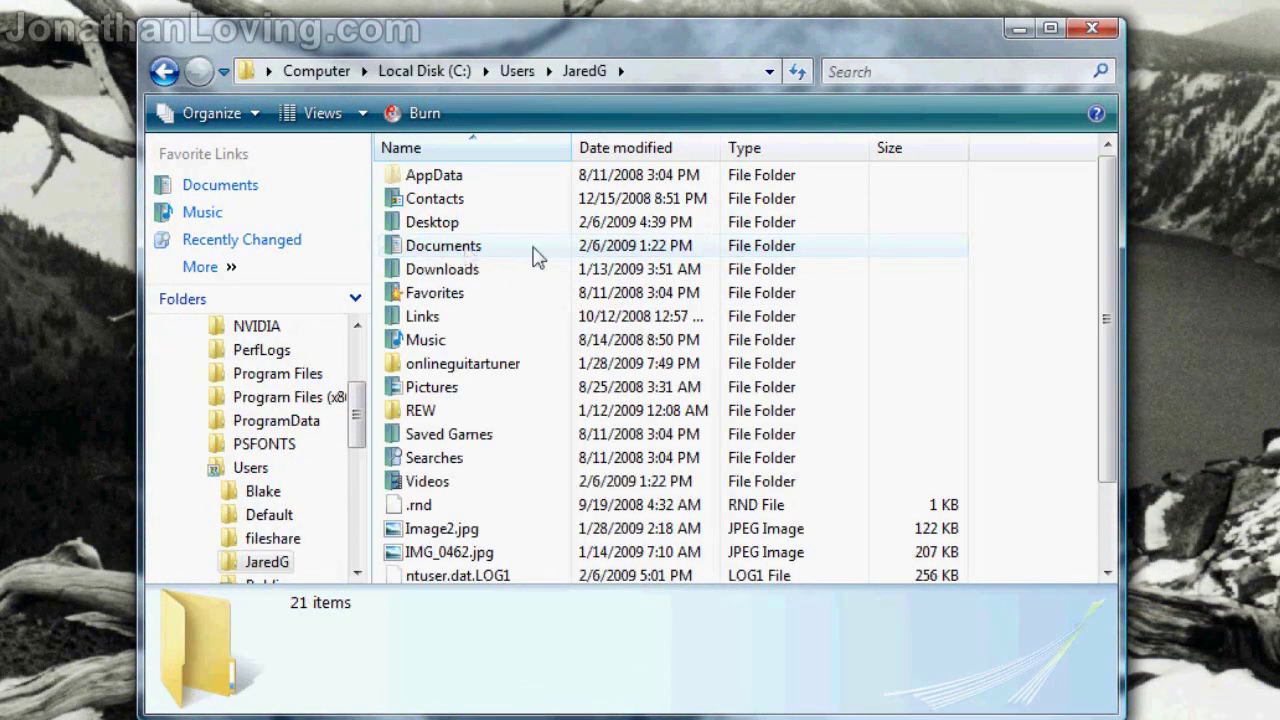
pyautogui.click(560, 178)
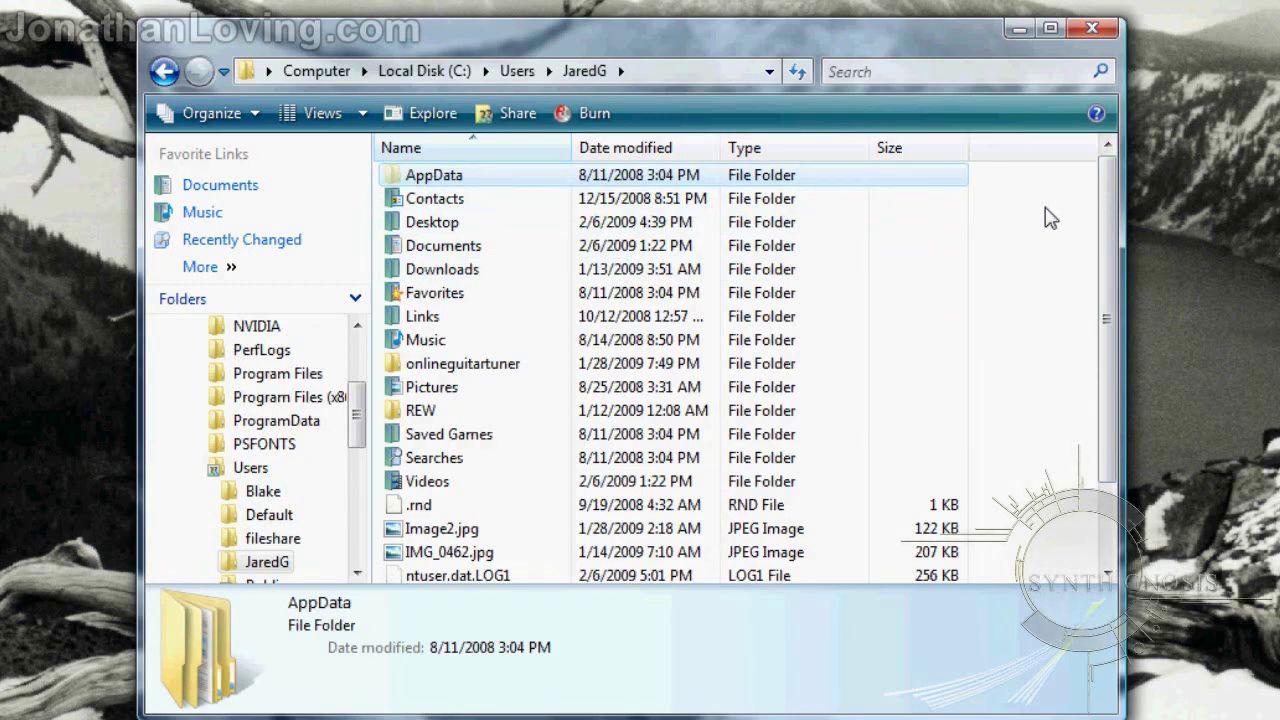
pyautogui.click(1050, 218)
pyautogui.press('super+d')
pyautogui.click(30, 705)
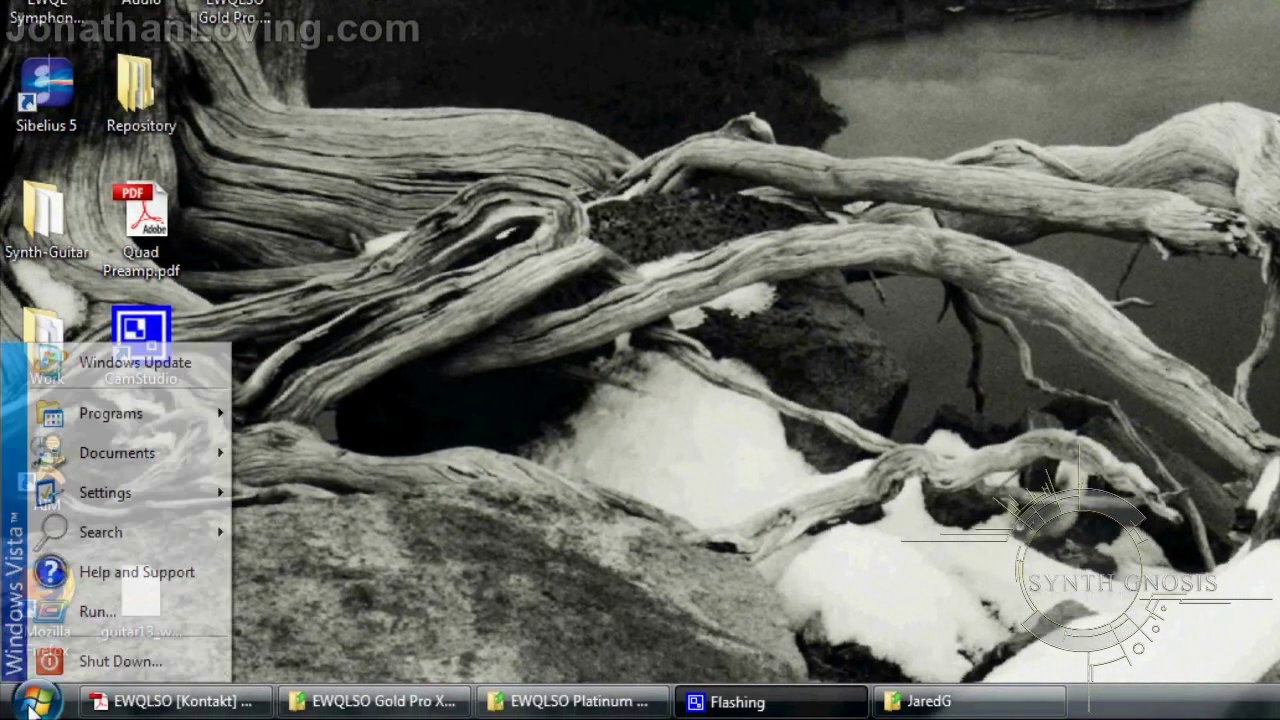
# In Control Panel's Folder Options View tab, enable Show hidden files and folders and apply it.
pyautogui.moveTo(143, 490)
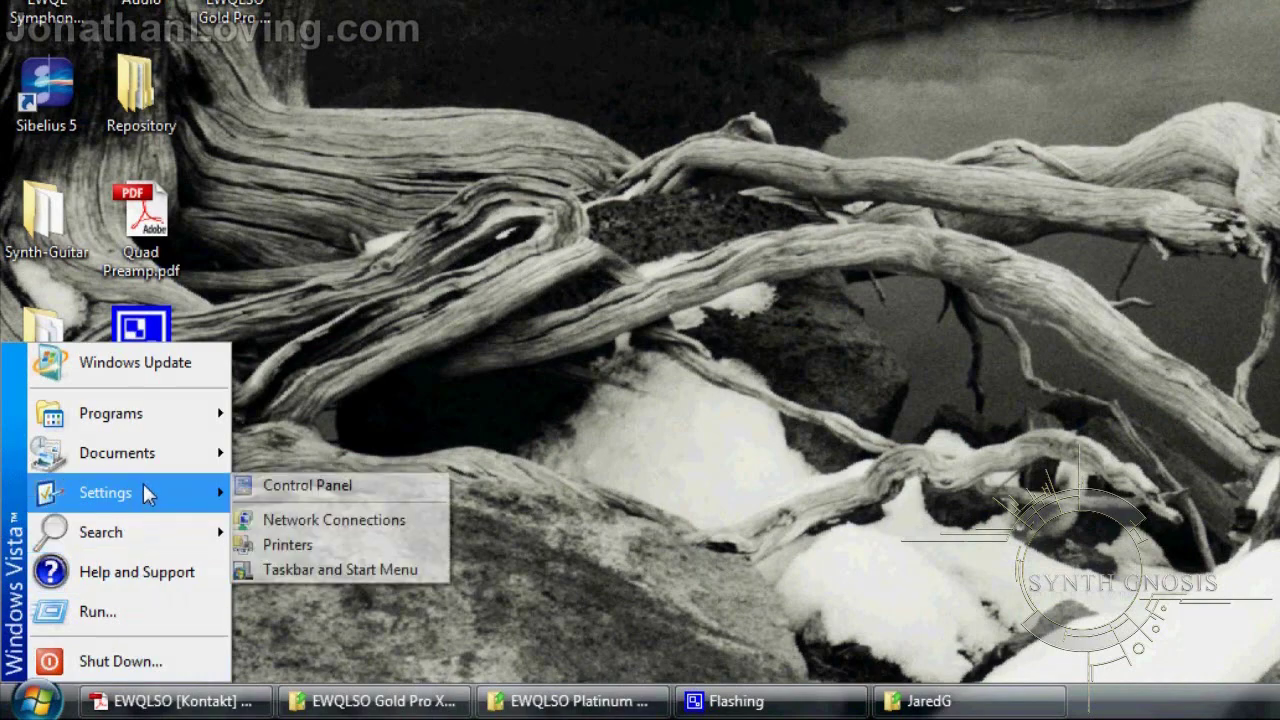
pyautogui.click(245, 490)
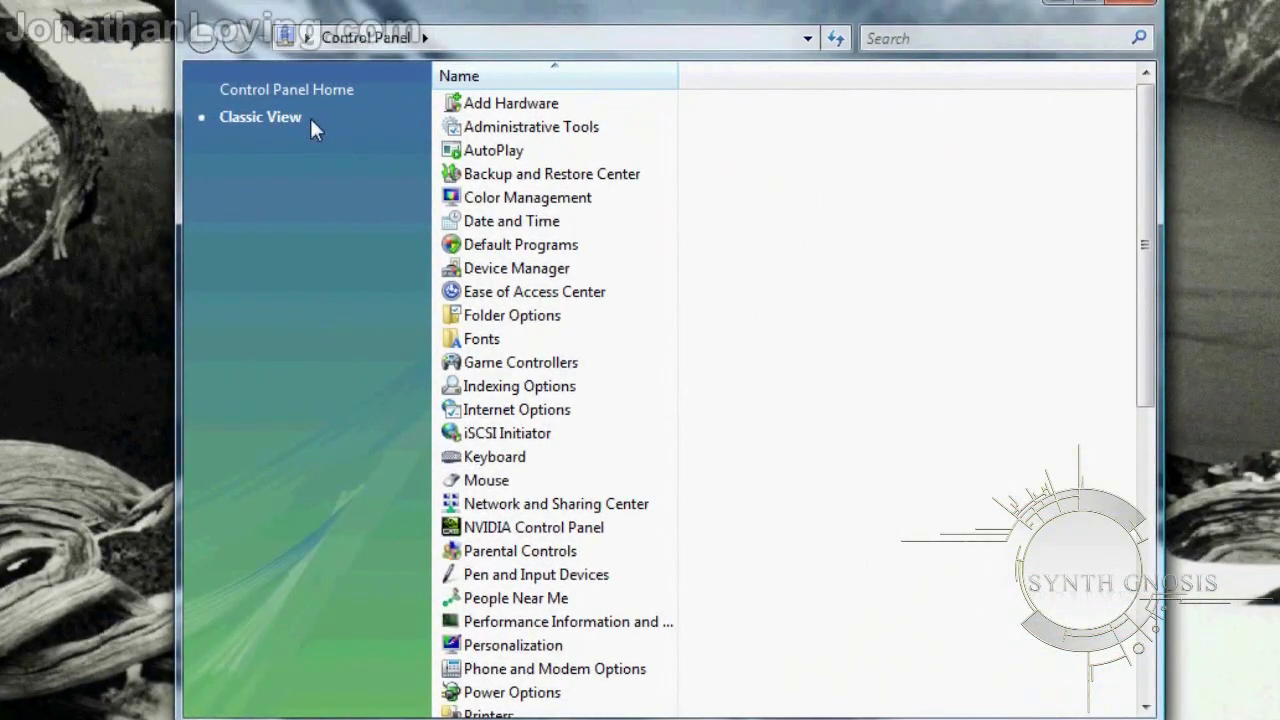
pyautogui.doubleClick(556, 322)
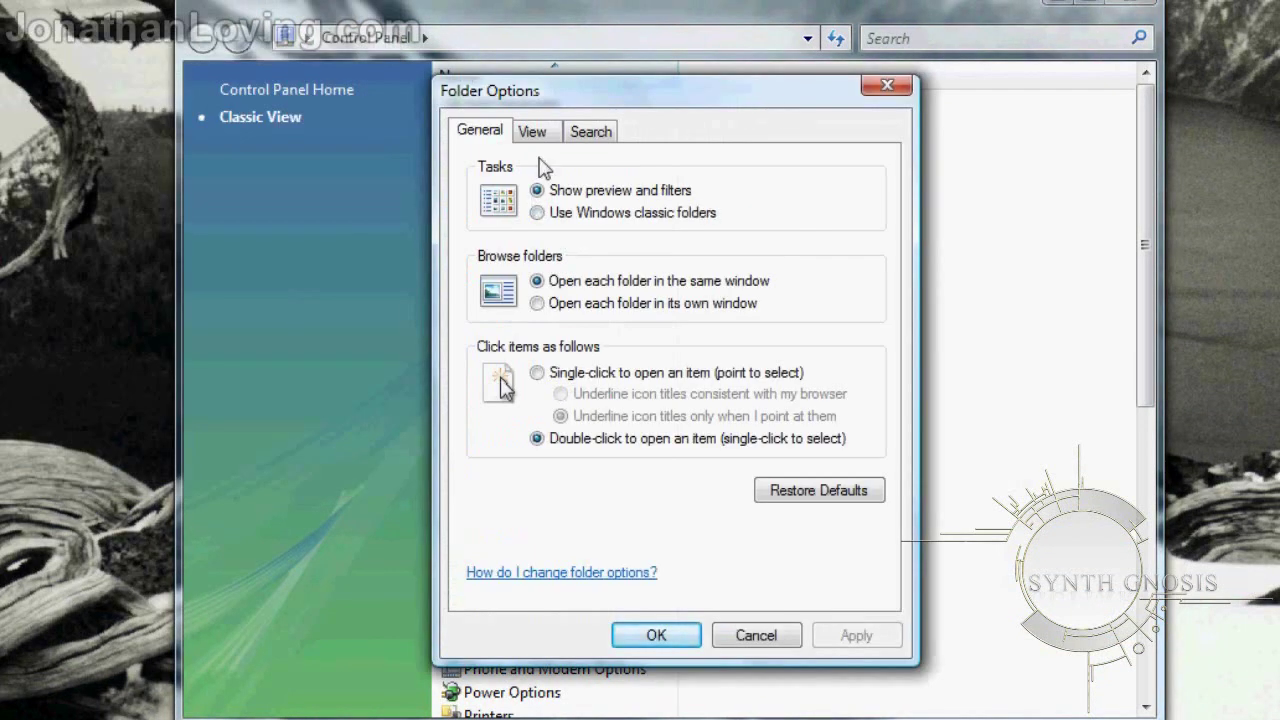
pyautogui.click(533, 132)
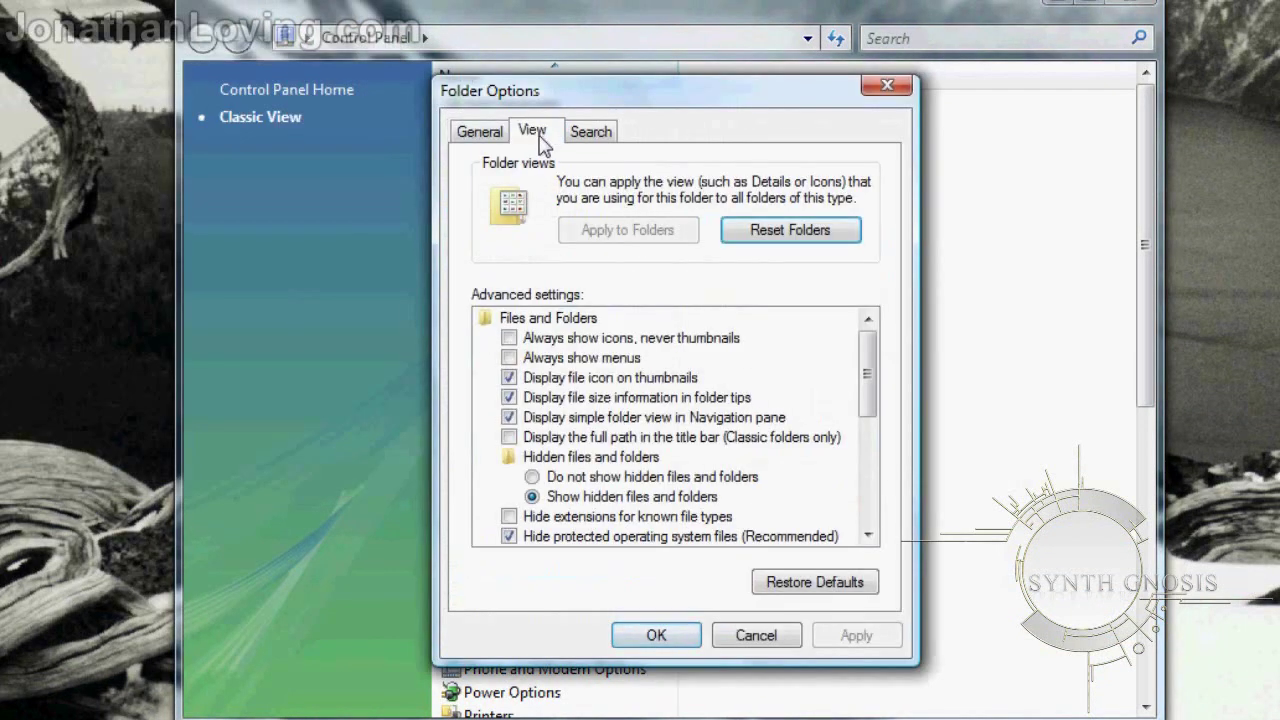
pyautogui.scroll(-1, 870, 390)
pyautogui.click(640, 440)
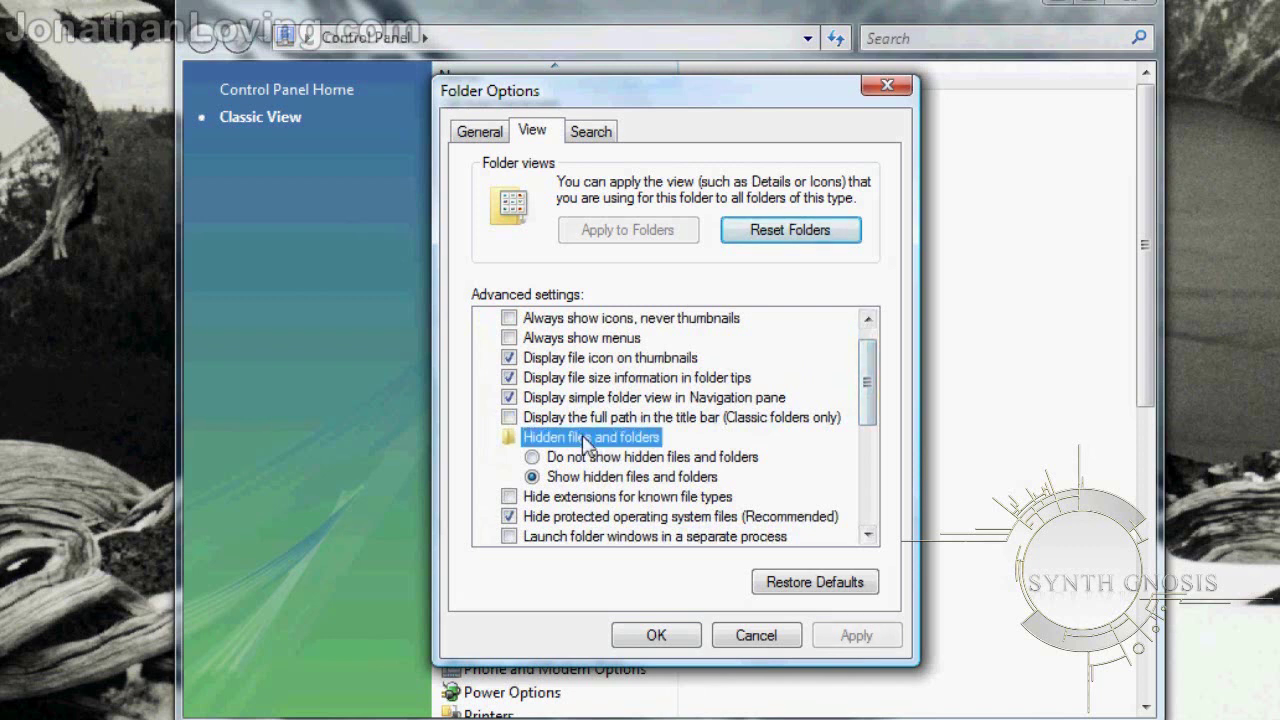
pyautogui.click(573, 482)
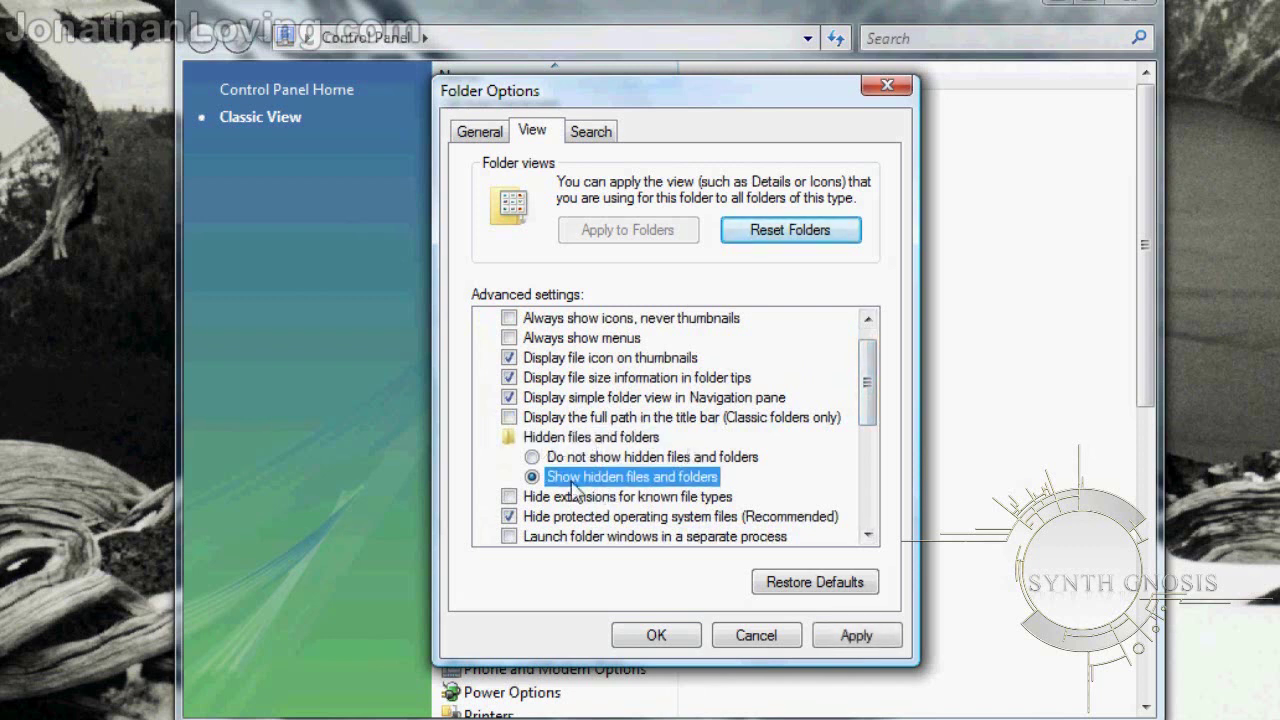
pyautogui.click(852, 636)
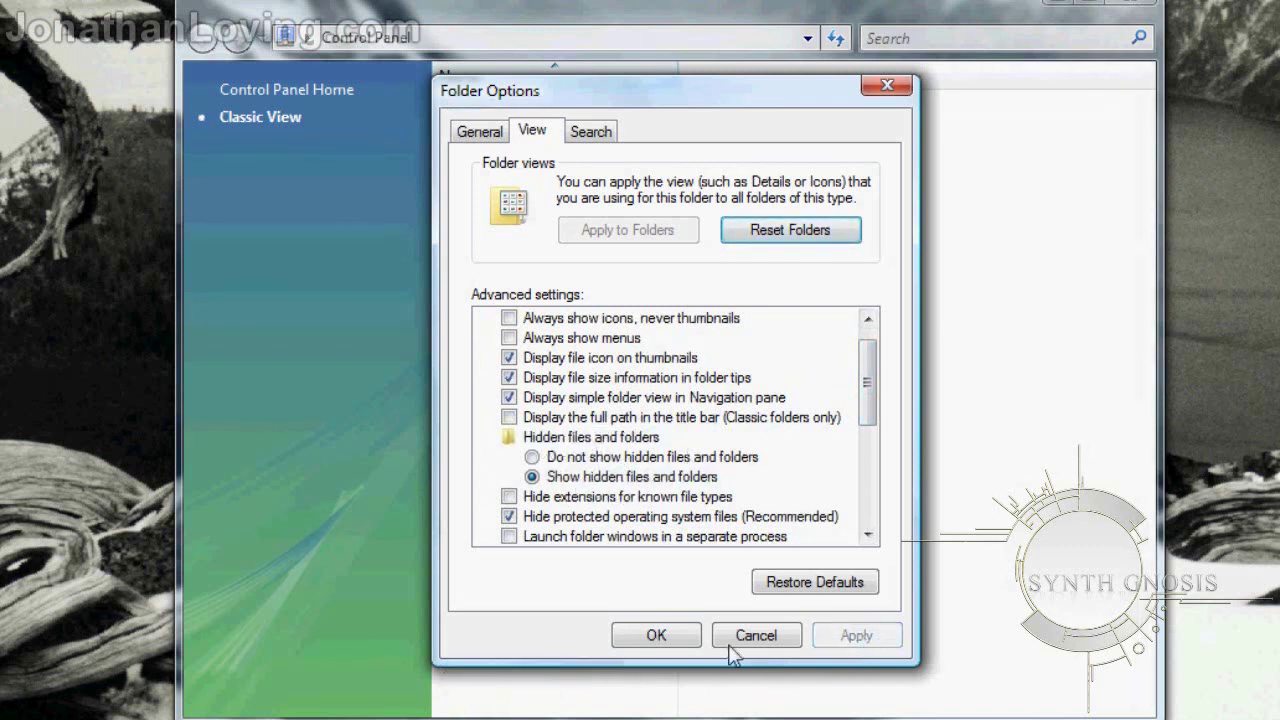
pyautogui.click(656, 637)
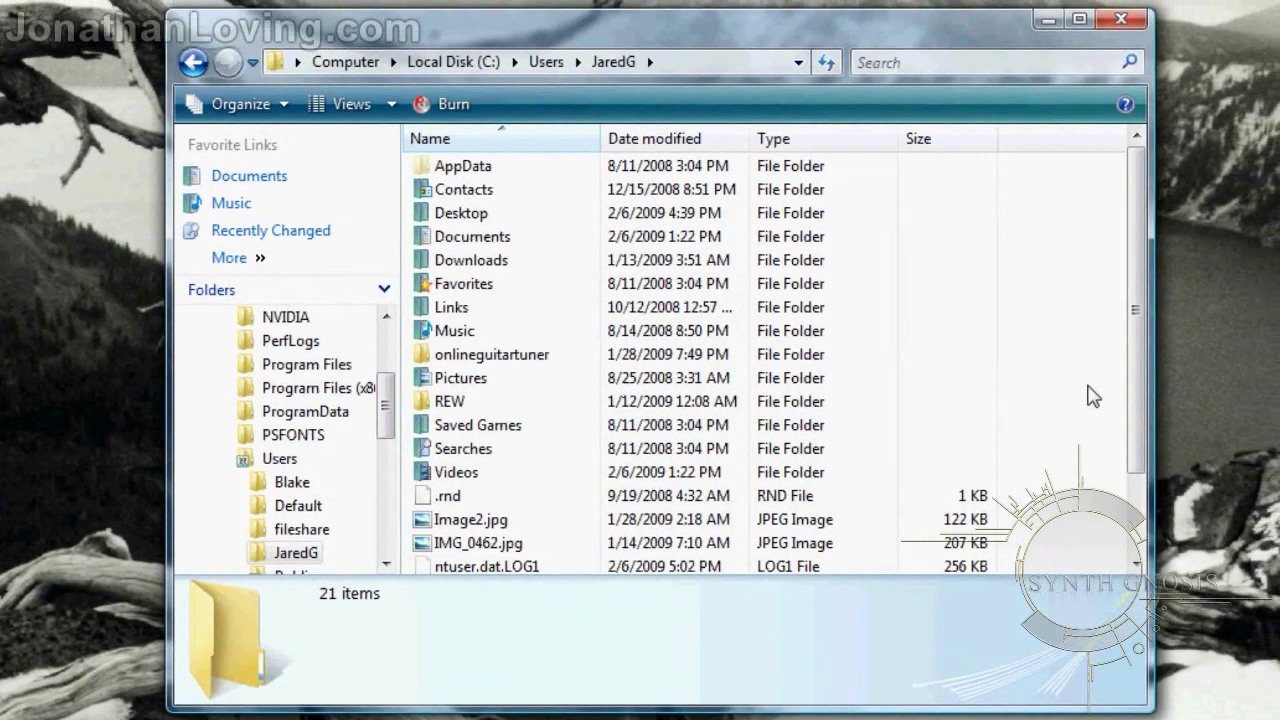
# Open AppData > Roaming > Sibelius Software > Sibelius 5 in the profile folder.
pyautogui.click(450, 166)
pyautogui.click(1070, 212)
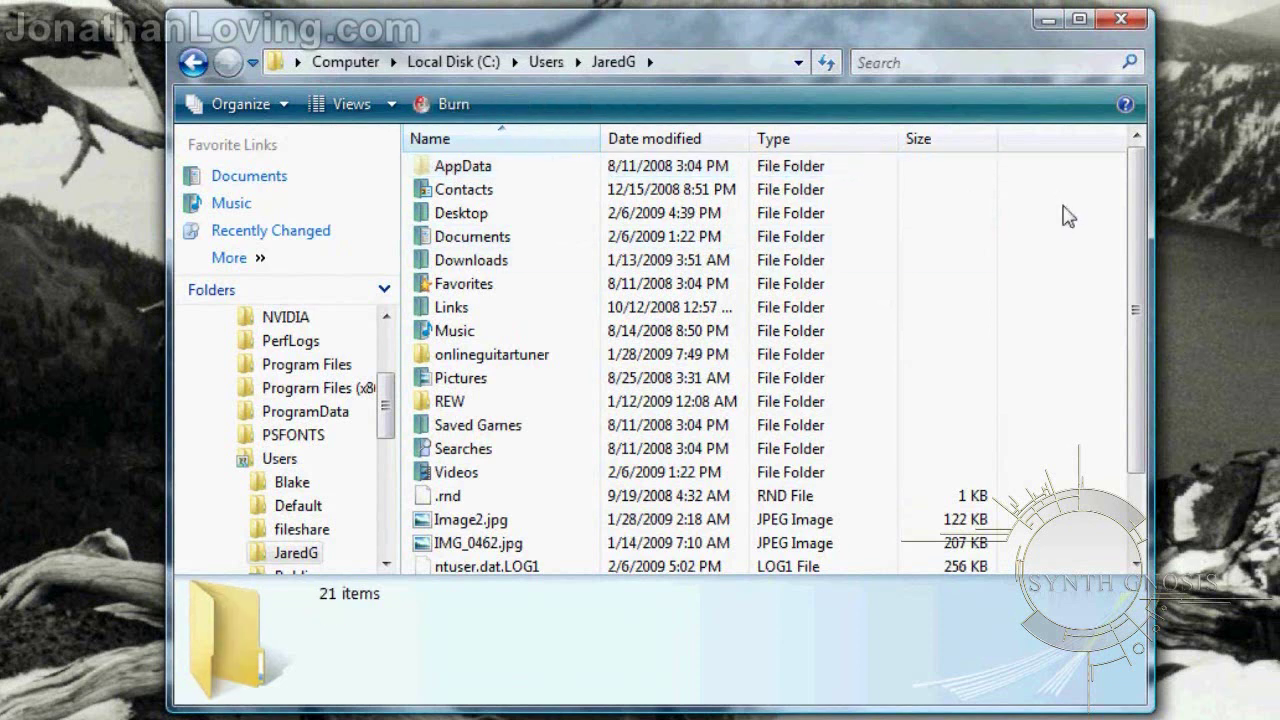
pyautogui.doubleClick(521, 176)
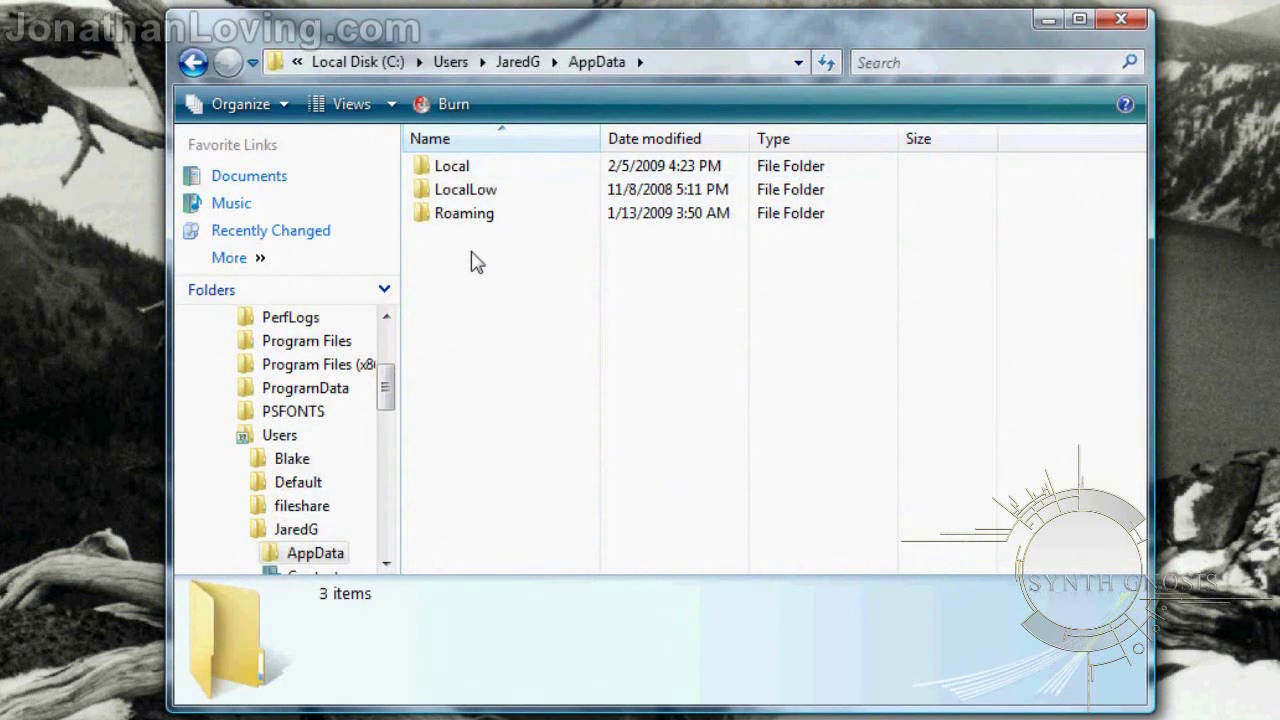
pyautogui.doubleClick(469, 222)
pyautogui.moveTo(1138, 254); pyautogui.dragTo(1135, 460)
pyautogui.doubleClick(481, 341)
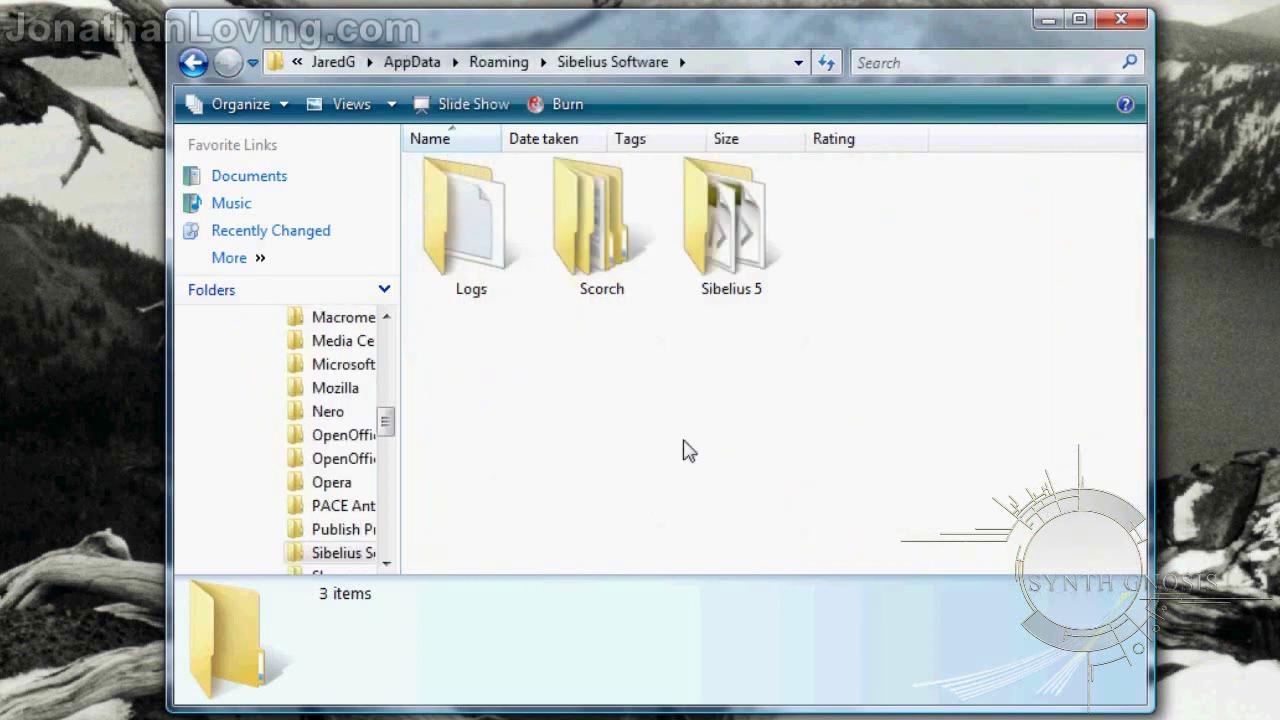
pyautogui.doubleClick(735, 265)
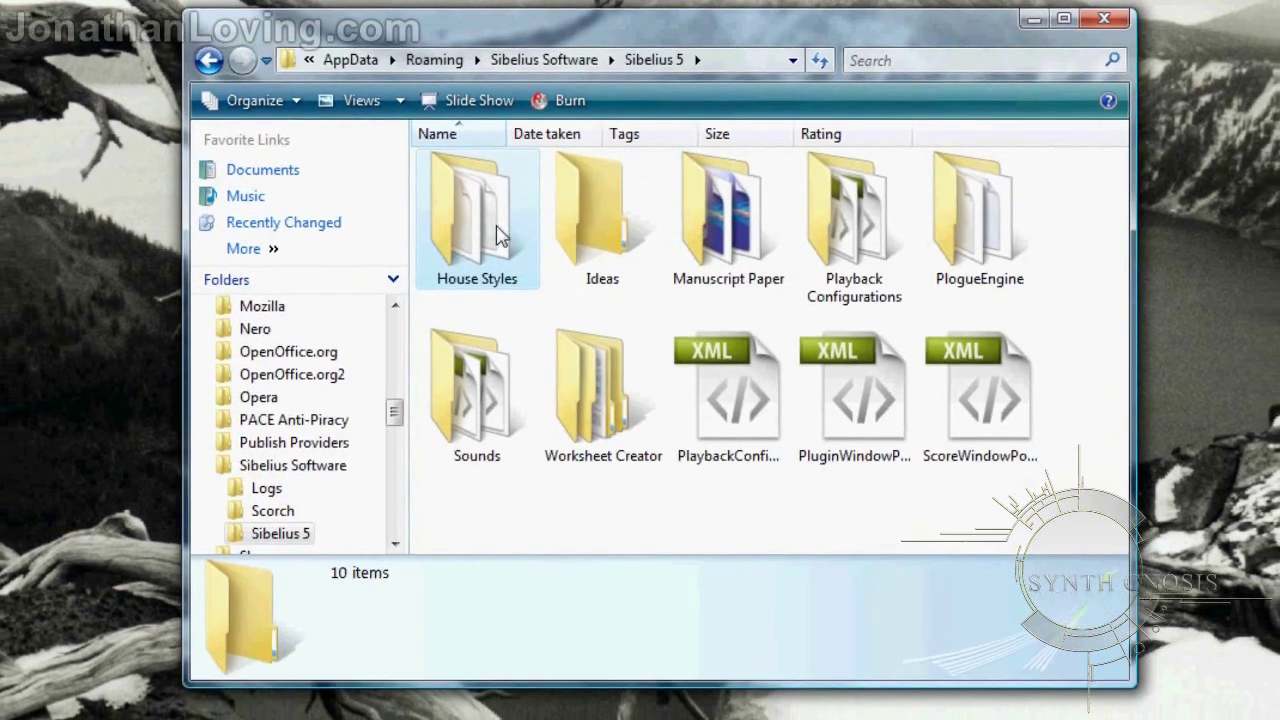
pyautogui.click(465, 225)
pyautogui.click(468, 405)
pyautogui.rightClick(545, 446)
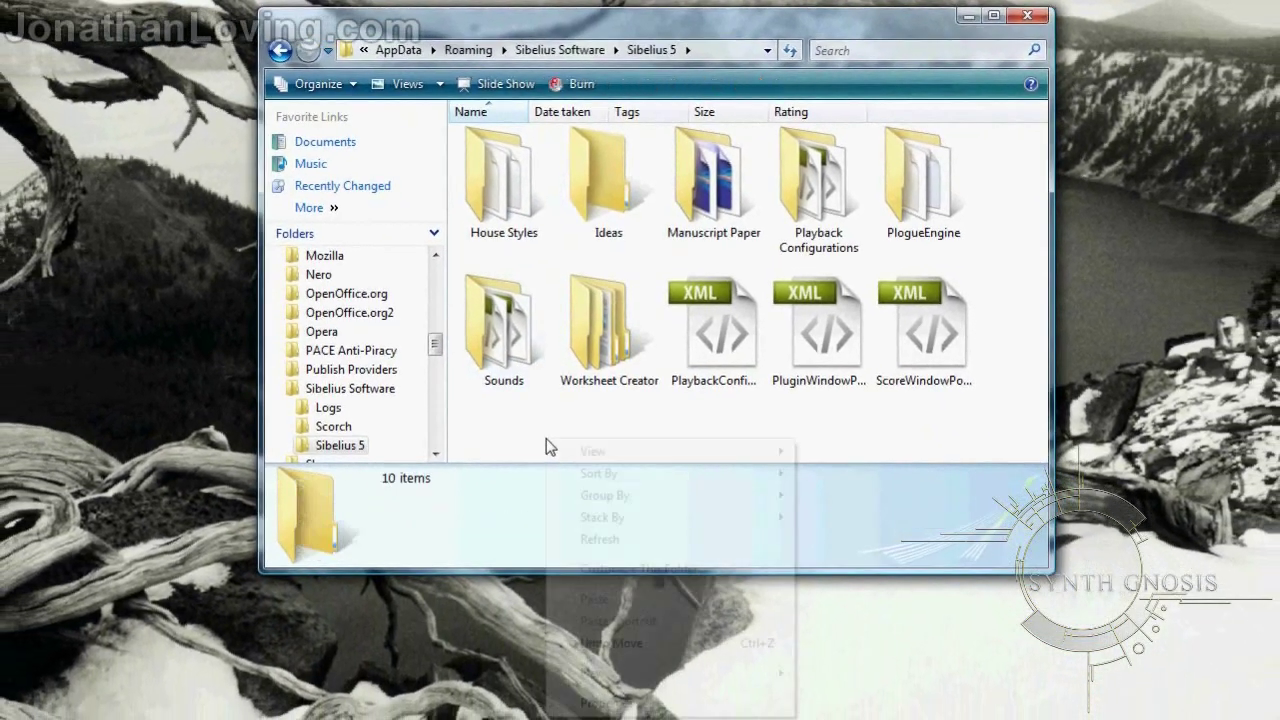
# Create and then delete a stray new folder in Sibelius 5, then open House Styles.
pyautogui.moveTo(674, 693)
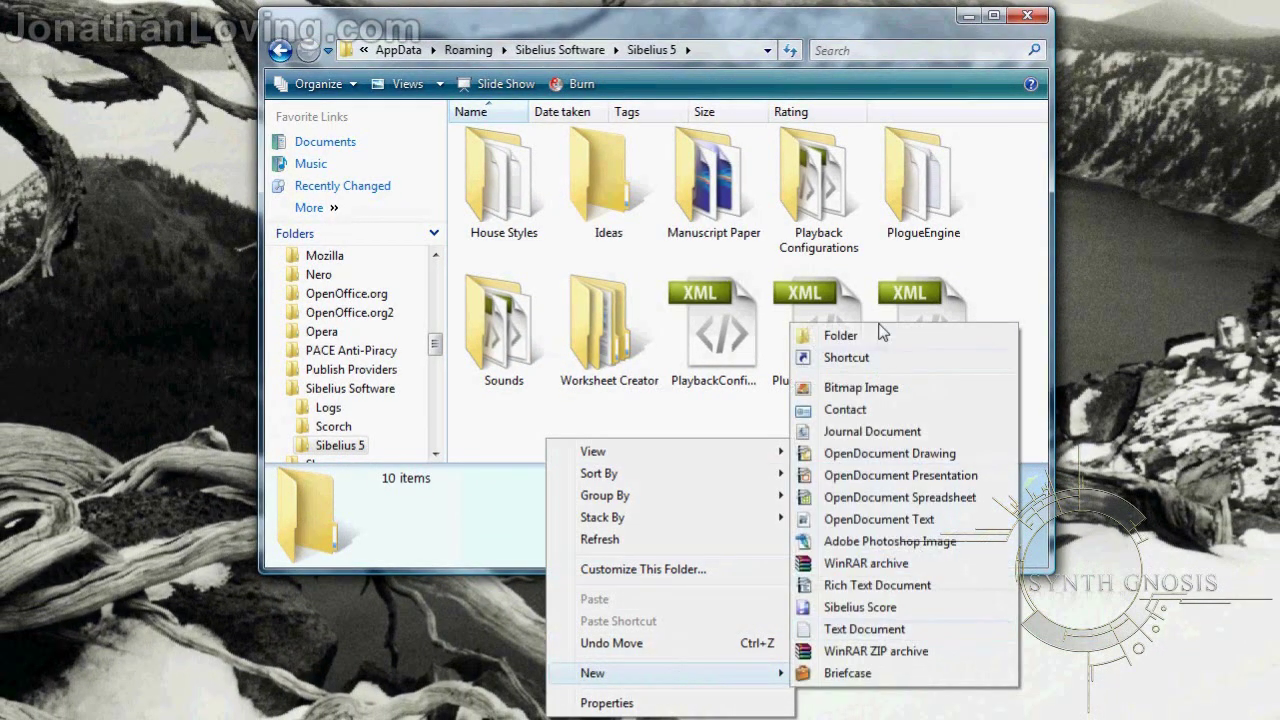
pyautogui.click(846, 336)
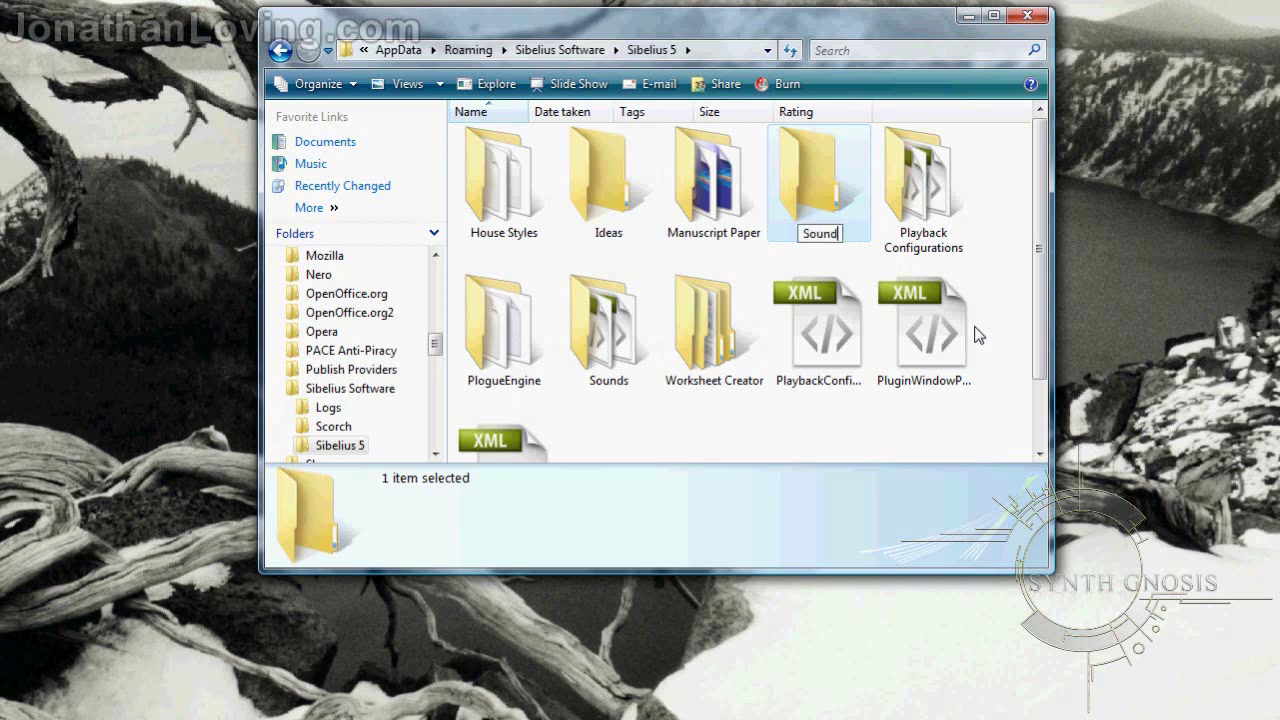
pyautogui.press('Escape')
pyautogui.press('Delete')
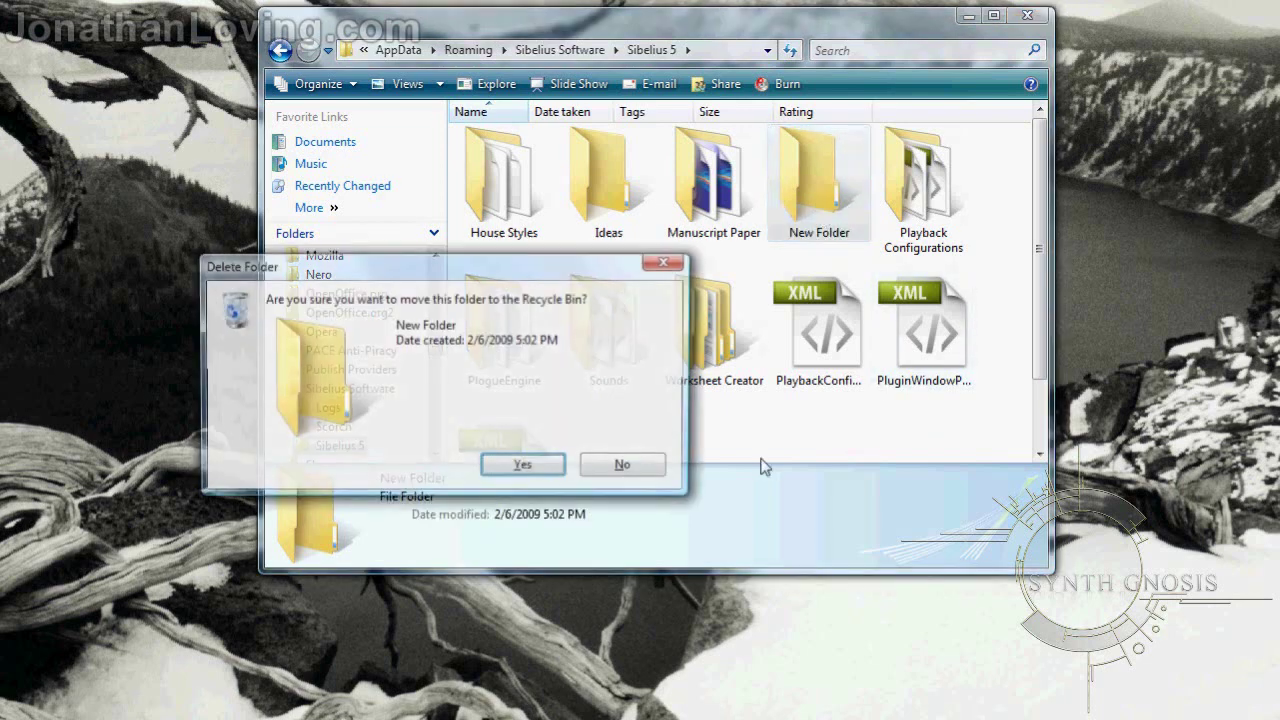
pyautogui.press('Return')
pyautogui.doubleClick(535, 248)
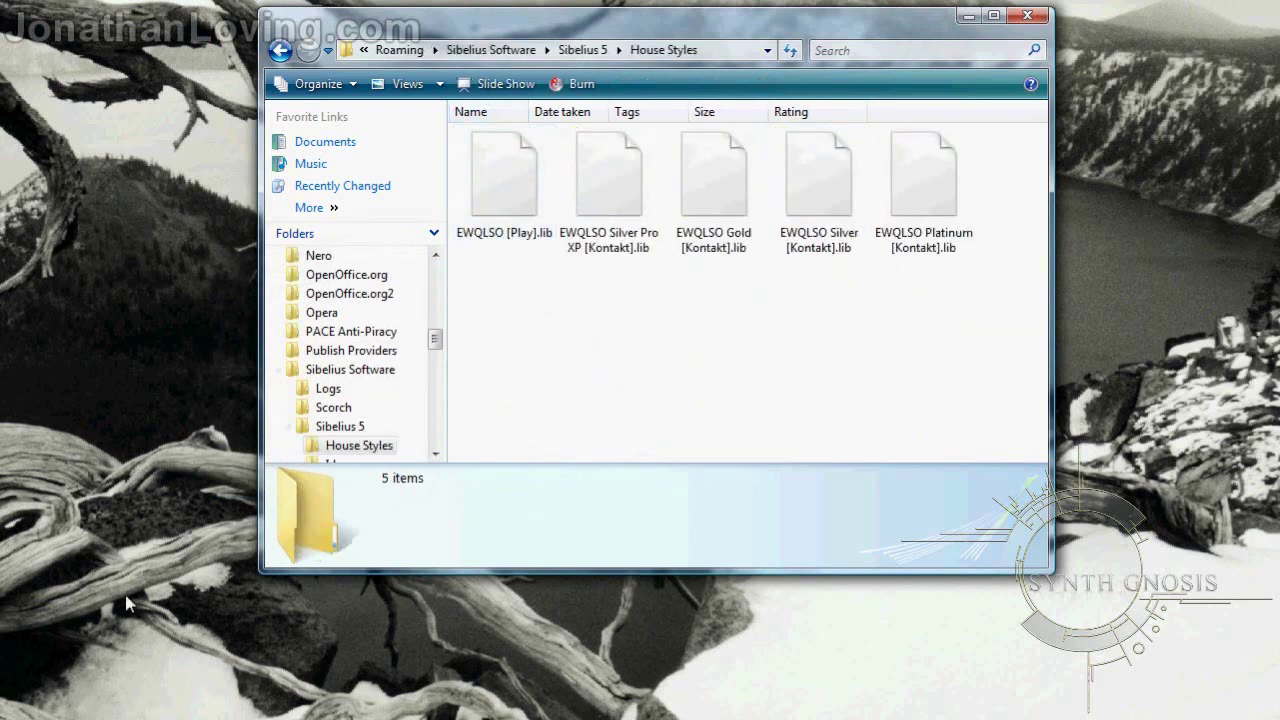
# Drag the Gold Pro XP and Platinum Pro XP [Kontakt].lib files into House Styles.
pyautogui.hotkey('alt', 'Tab')
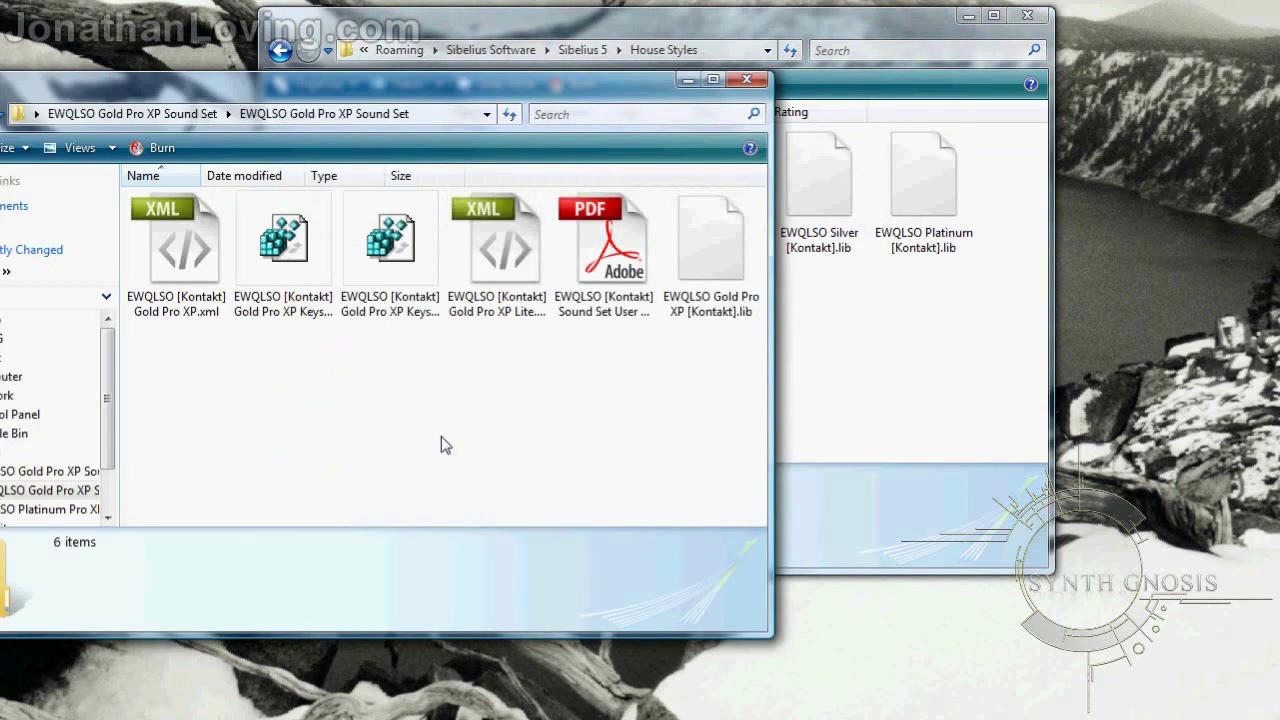
pyautogui.click(688, 285)
pyautogui.moveTo(712, 305); pyautogui.dragTo(857, 371)
pyautogui.click(762, 385)
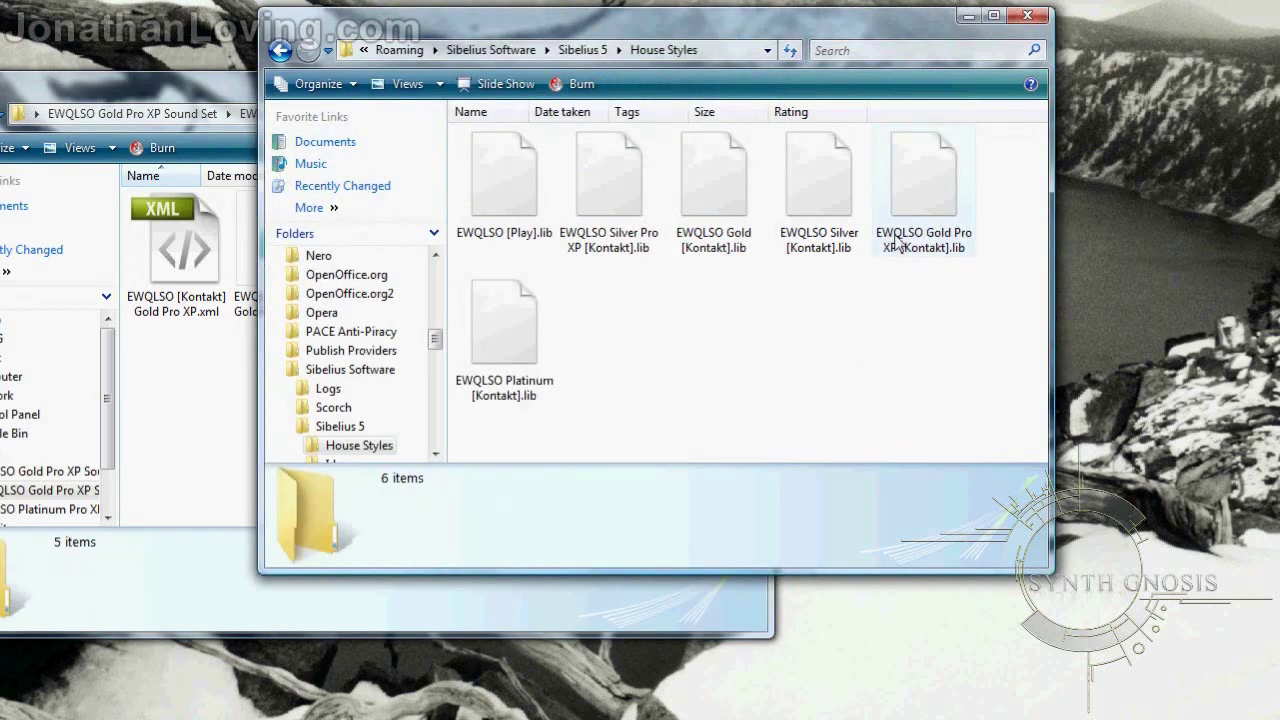
pyautogui.hotkey('alt', 'Tab')
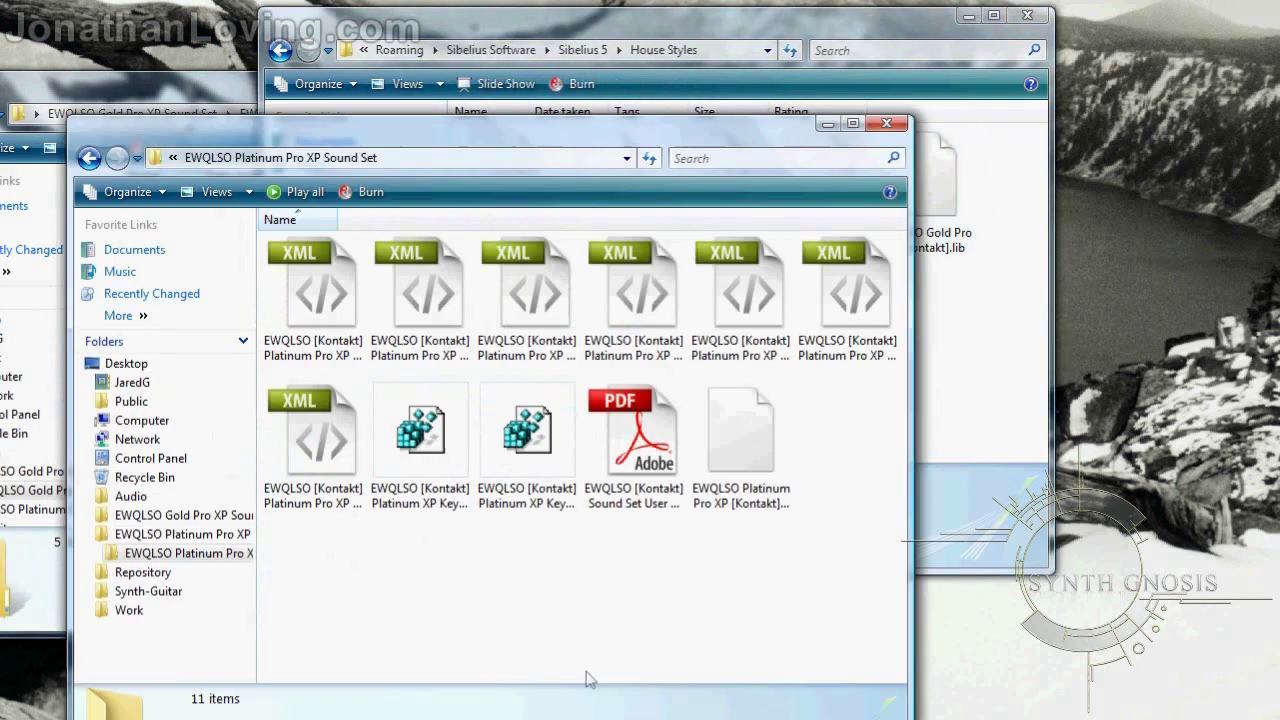
pyautogui.click(745, 466)
pyautogui.moveTo(740, 450); pyautogui.dragTo(929, 437)
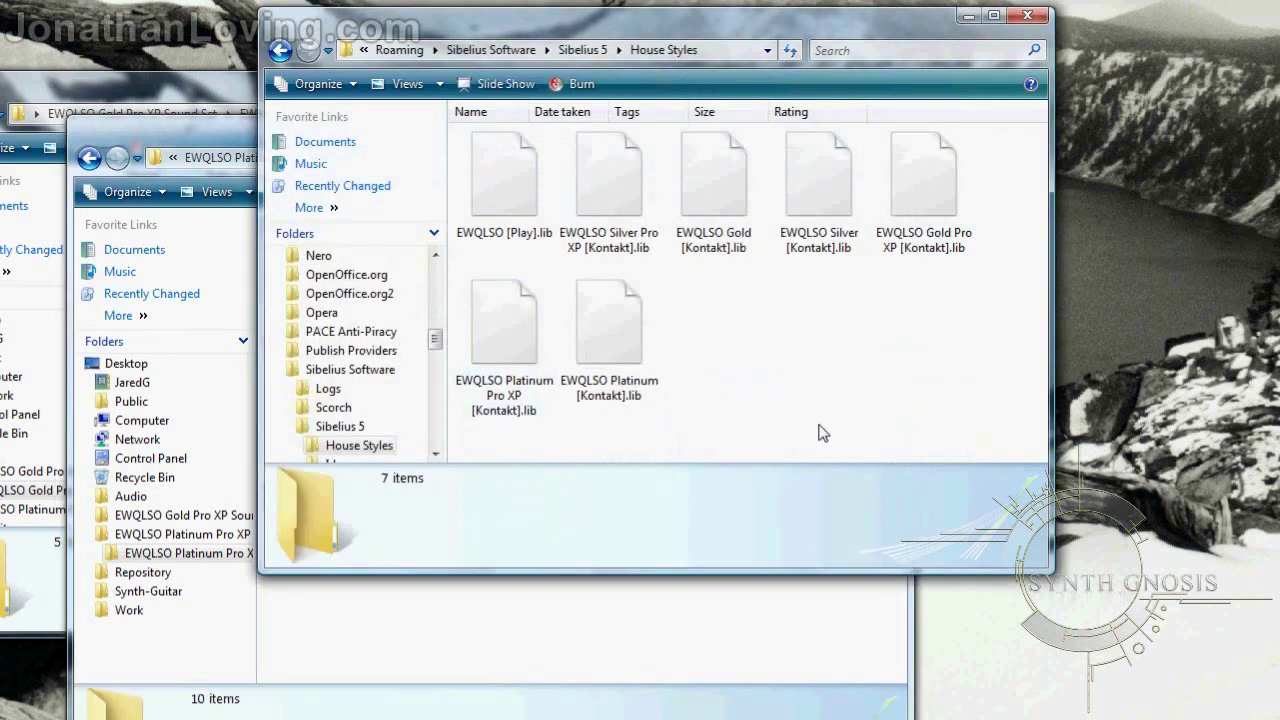
pyautogui.click(281, 52)
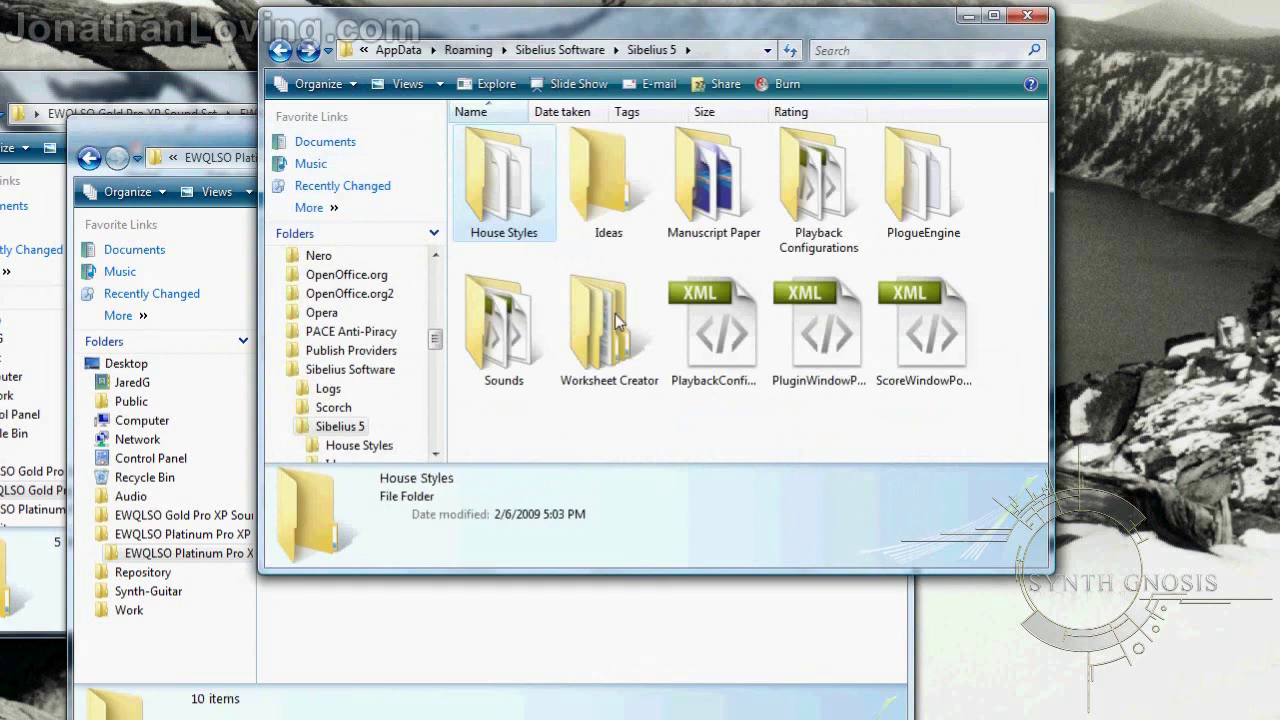
# Open Sounds and drag Gold Pro XP.xml and Gold Pro XP Lite.xml into it.
pyautogui.doubleClick(508, 355)
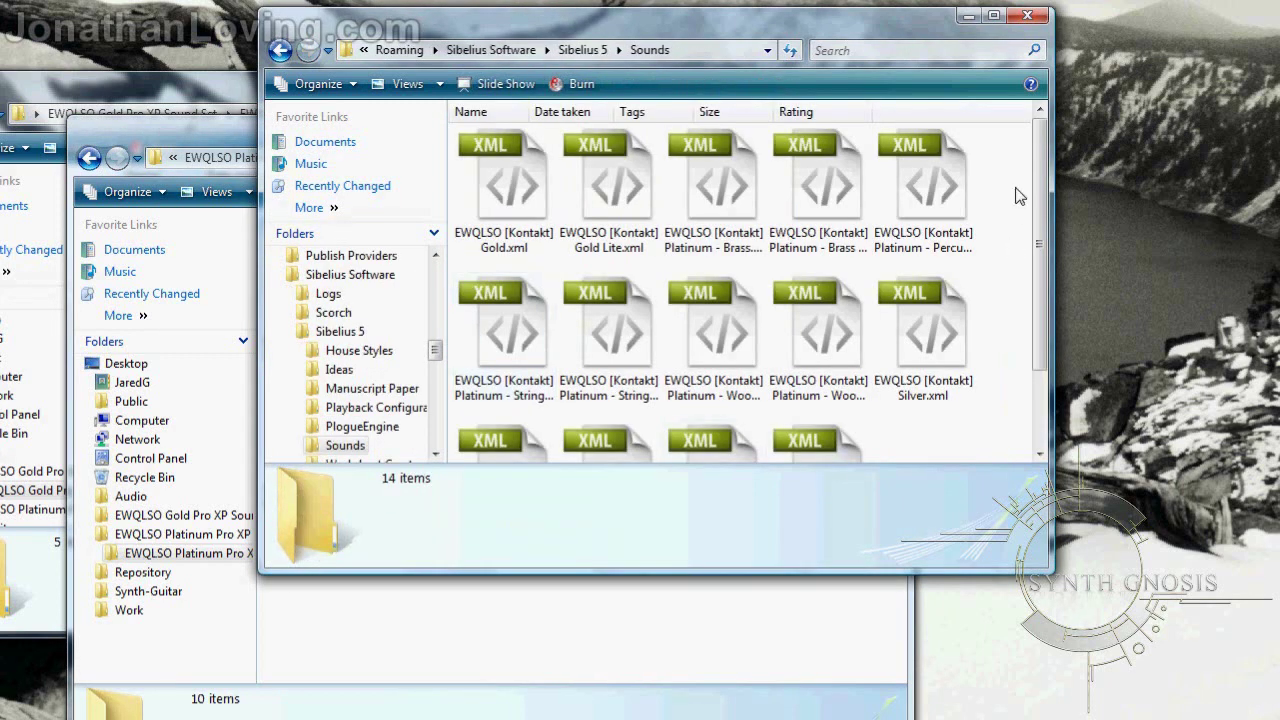
pyautogui.moveTo(1022, 177); pyautogui.dragTo(995, 97)
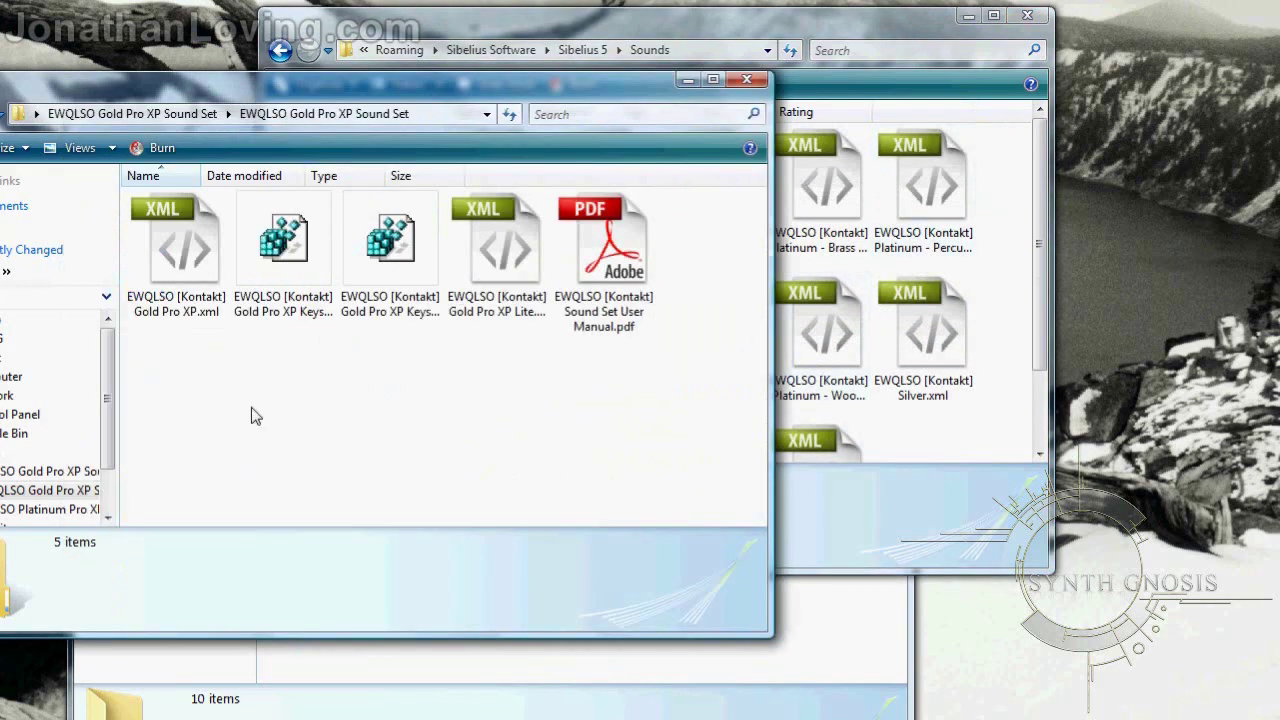
pyautogui.click(188, 282)
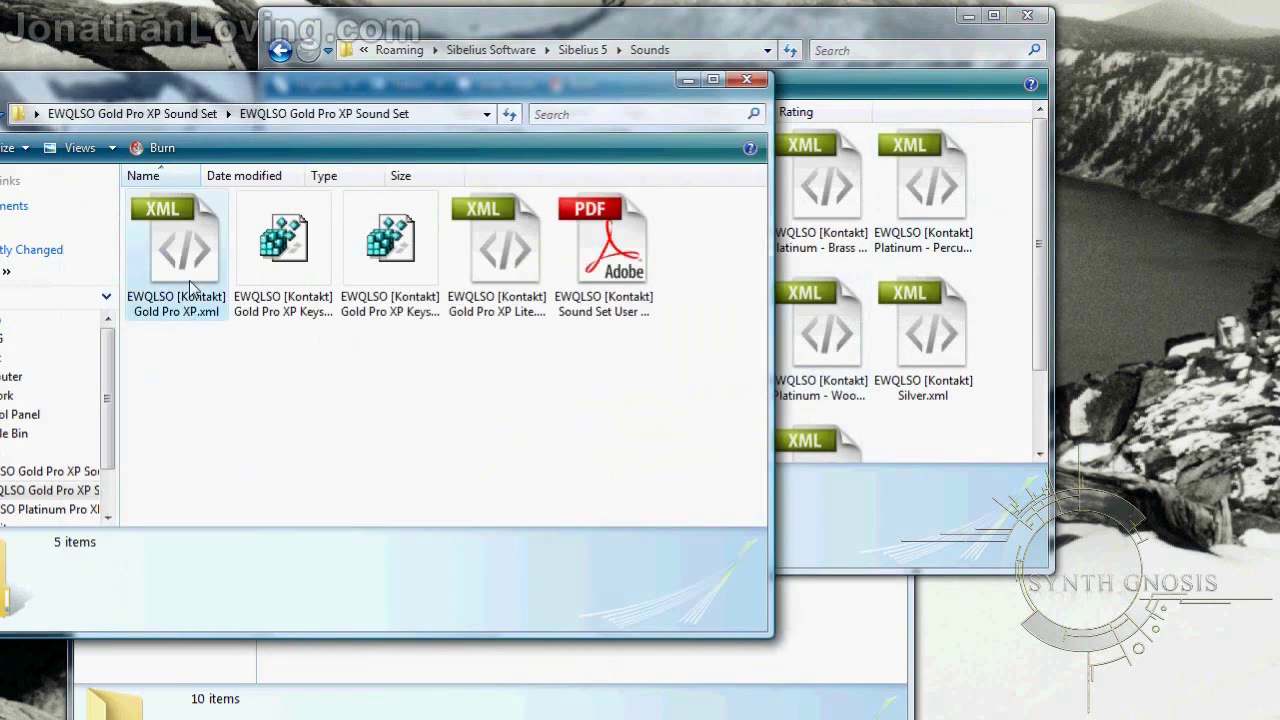
pyautogui.keyDown('ctrl'); pyautogui.click(512, 283); pyautogui.keyUp('ctrl')
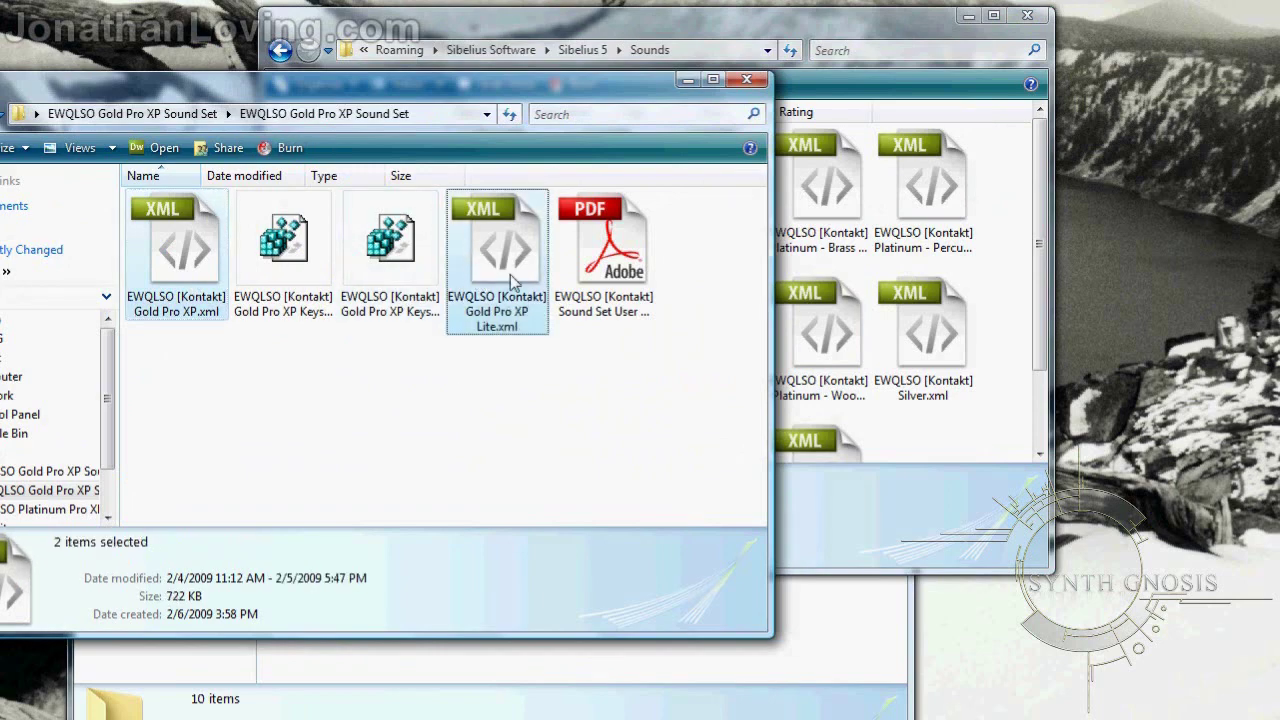
pyautogui.moveTo(505, 248); pyautogui.dragTo(914, 443)
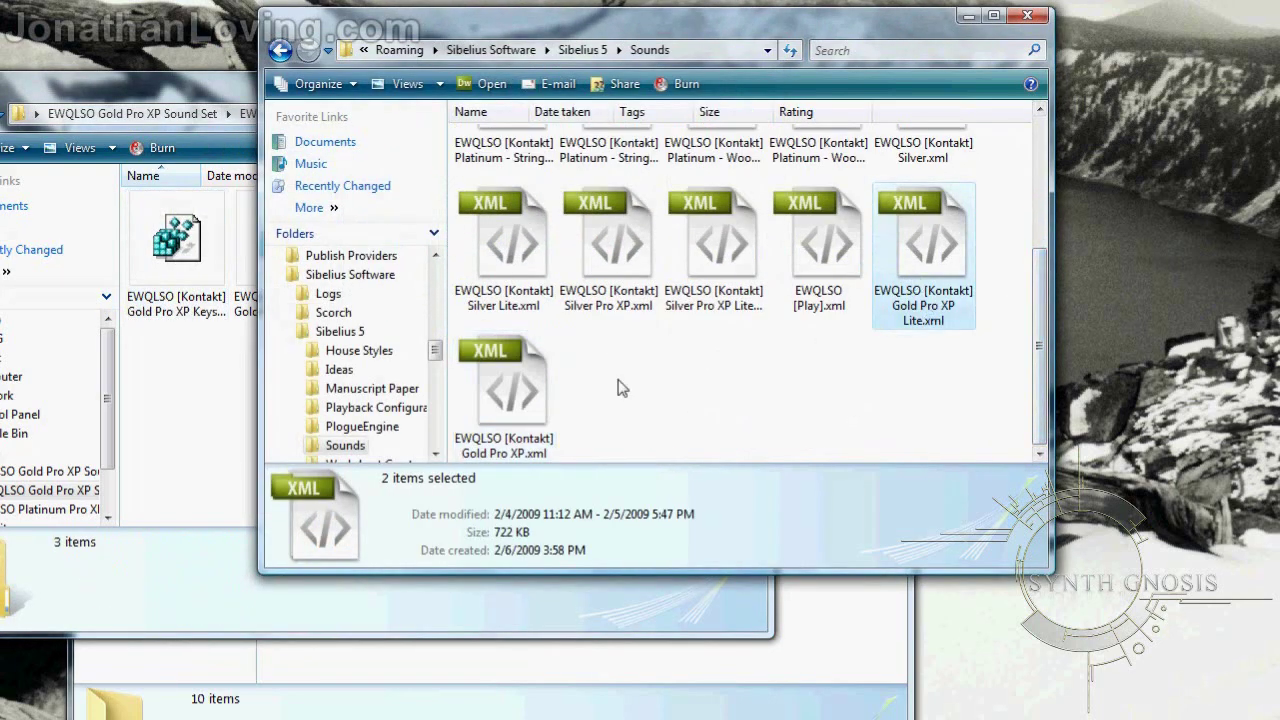
pyautogui.click(677, 396)
# Select the seven Platinum Pro XP XML files and drag them into Sounds.
pyautogui.hotkey('alt', 'Tab')
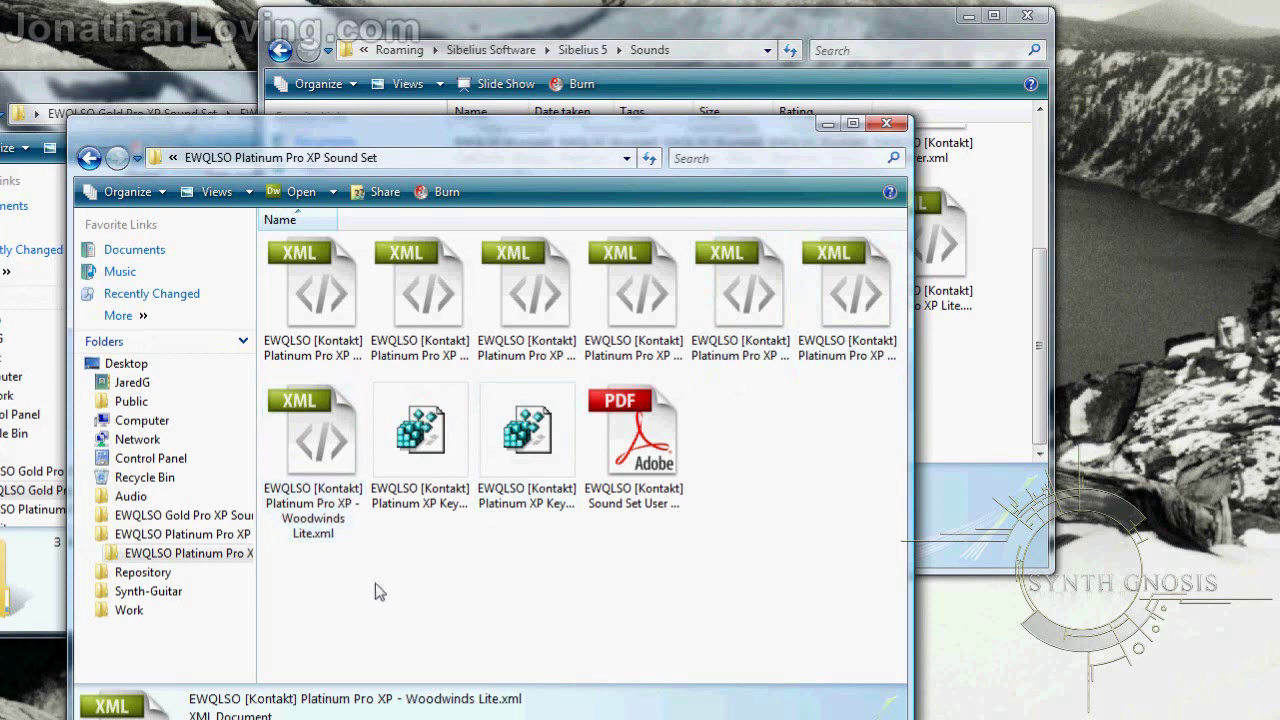
pyautogui.click(313, 293)
pyautogui.keyDown('ctrl'); pyautogui.click(420, 293); pyautogui.keyUp('ctrl')
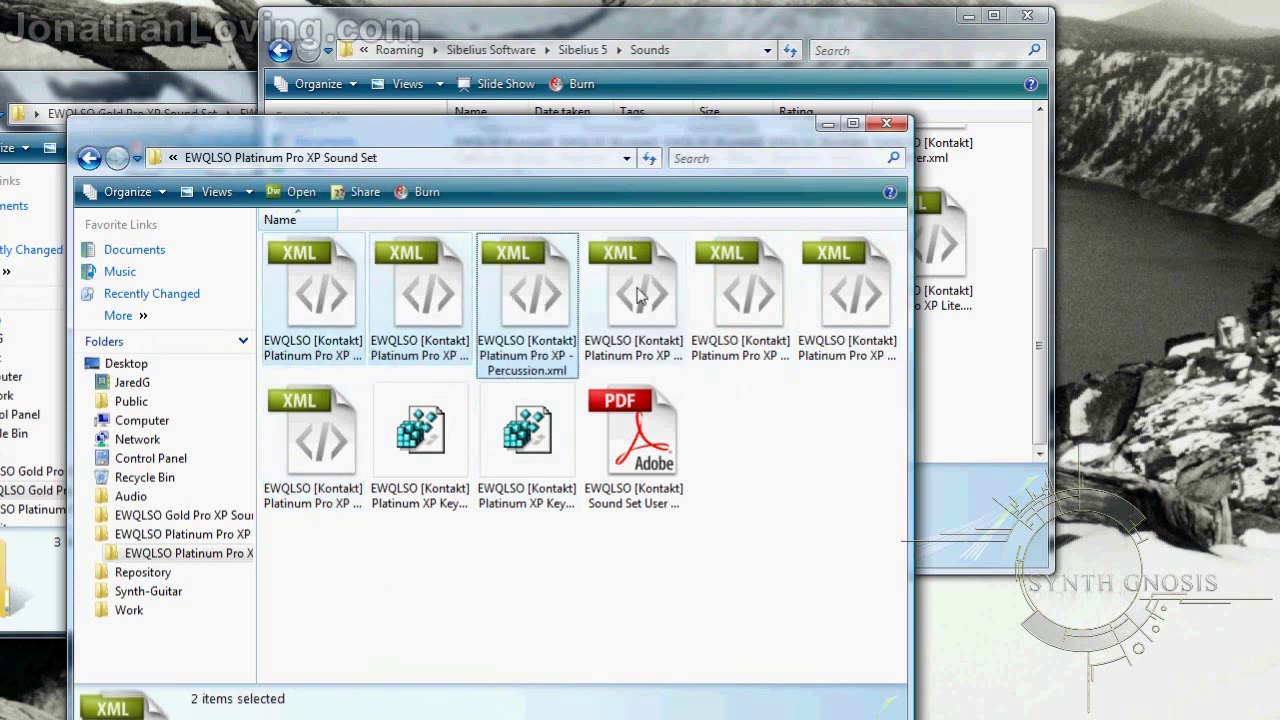
pyautogui.keyDown('ctrl'); pyautogui.click(527, 293); pyautogui.keyUp('ctrl')
pyautogui.keyDown('ctrl'); pyautogui.click(634, 293); pyautogui.keyUp('ctrl')
pyautogui.keyDown('ctrl'); pyautogui.click(741, 293); pyautogui.keyUp('ctrl')
pyautogui.keyDown('ctrl'); pyautogui.click(848, 293); pyautogui.keyUp('ctrl')
pyautogui.keyDown('ctrl'); pyautogui.click(313, 440); pyautogui.keyUp('ctrl')
pyautogui.moveTo(313, 293); pyautogui.dragTo(963, 414)
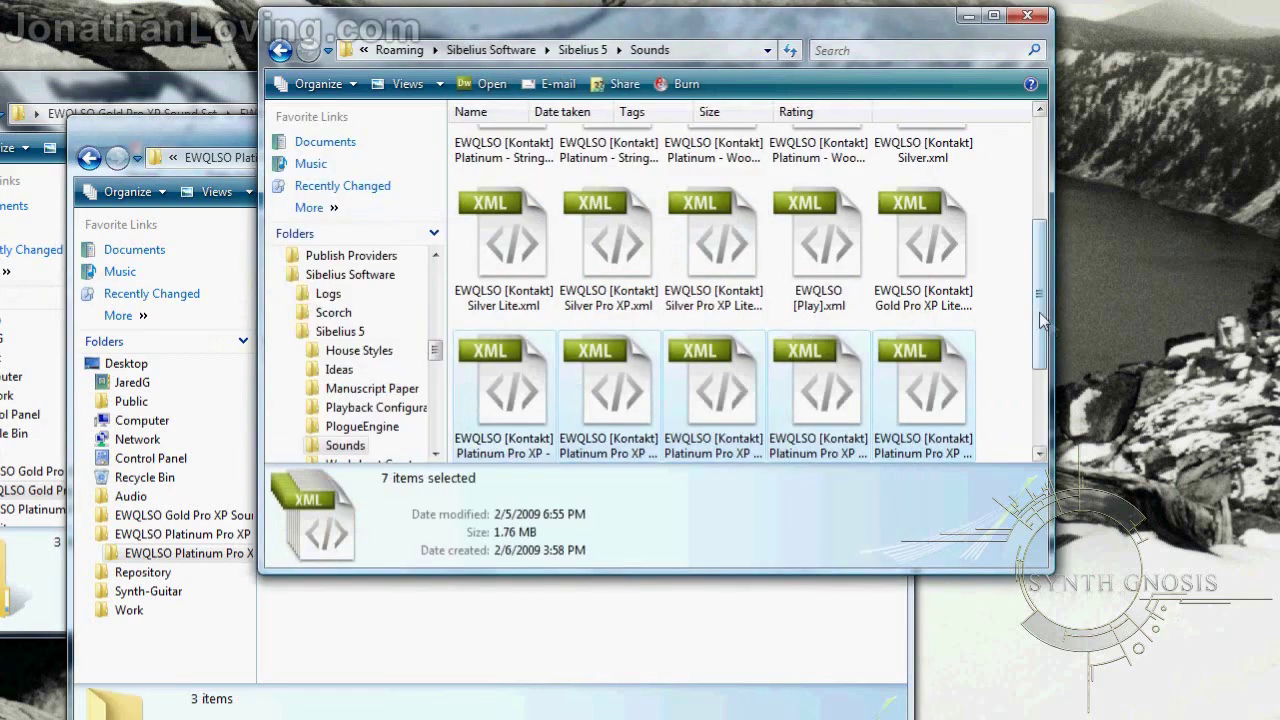
pyautogui.scroll(-3, 1035, 408)
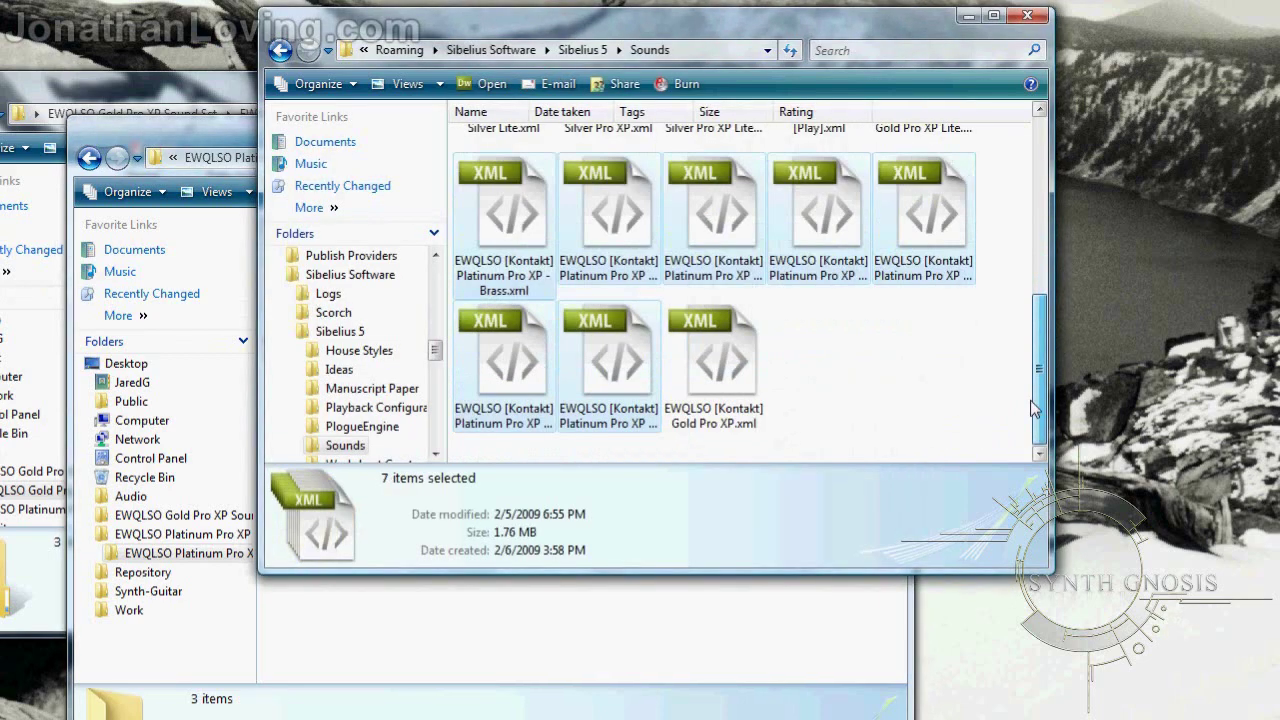
pyautogui.click(940, 378)
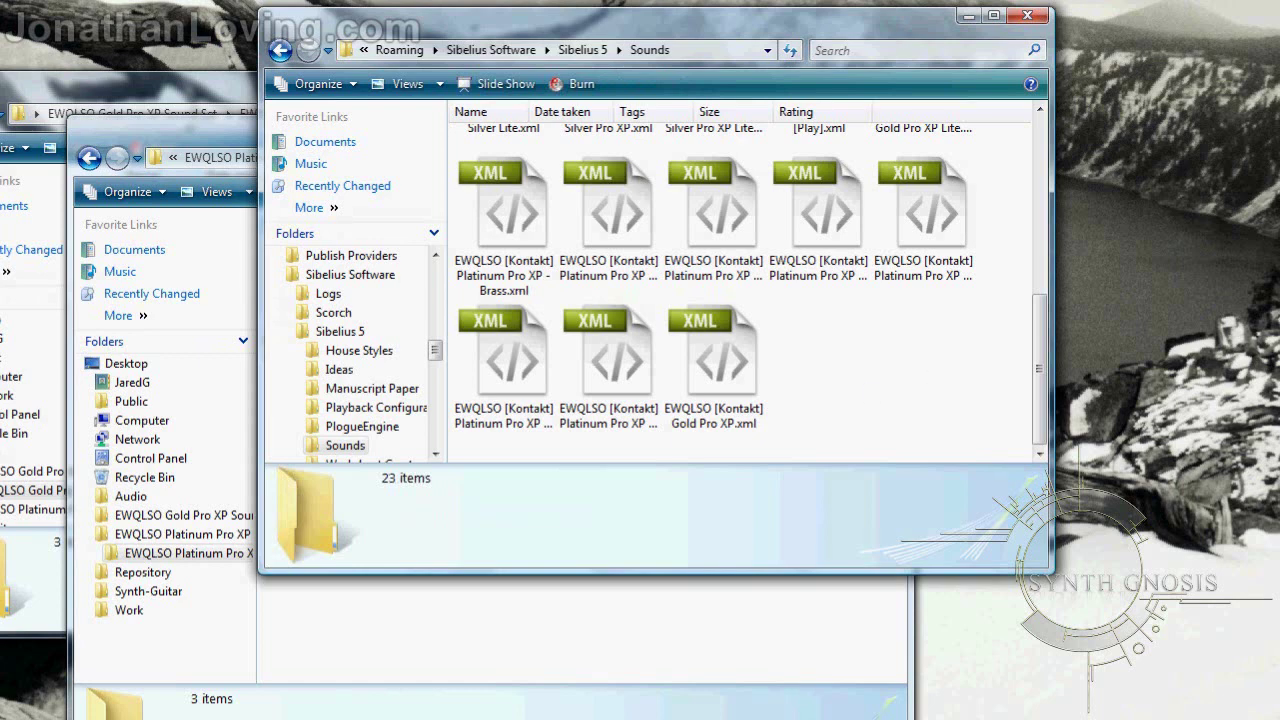
pyautogui.hotkey('alt', 'Tab')
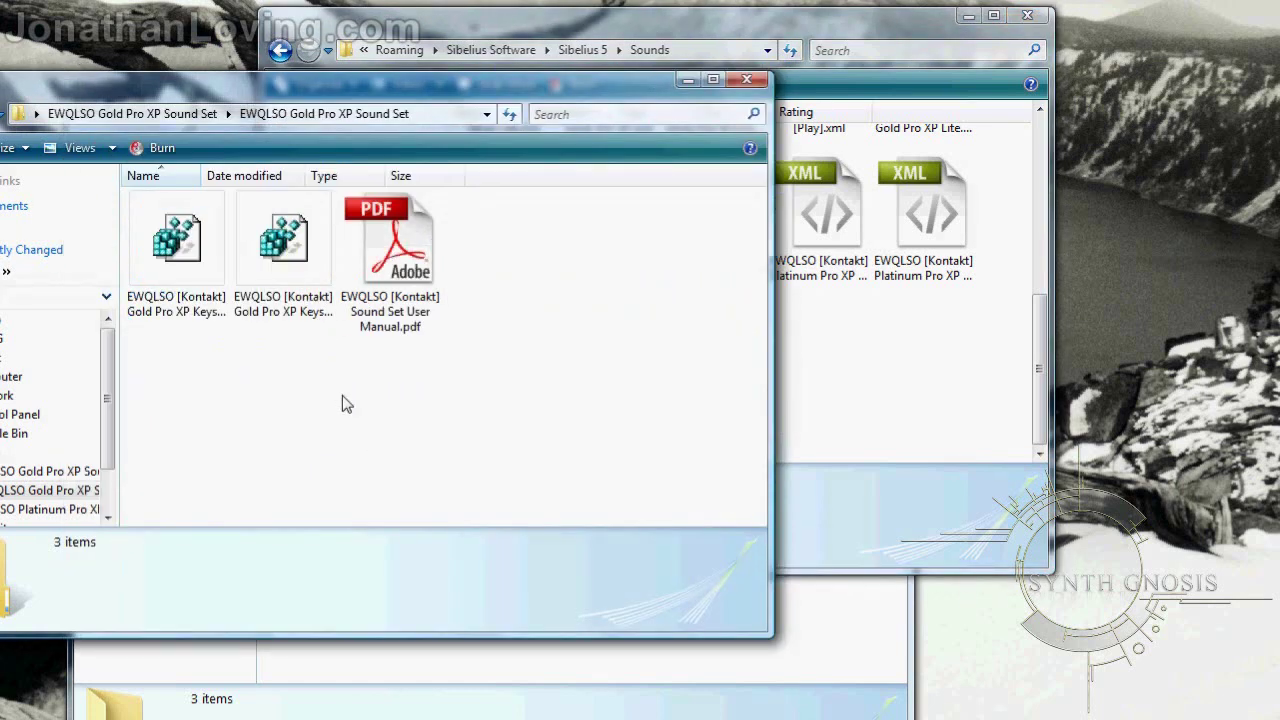
# Merge EWQLSO [Kontakt] Gold Pro XP Keys (x64).reg into the registry, confirming Yes and OK.
pyautogui.click(181, 270)
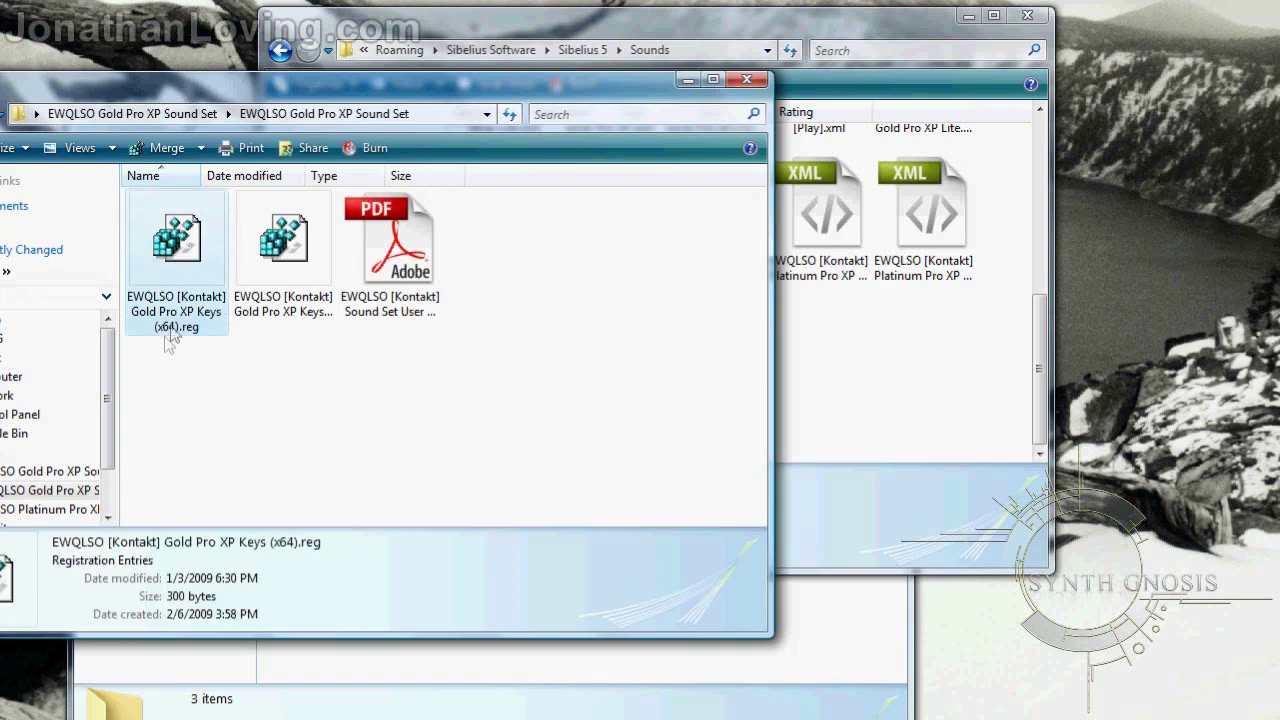
pyautogui.click(283, 300)
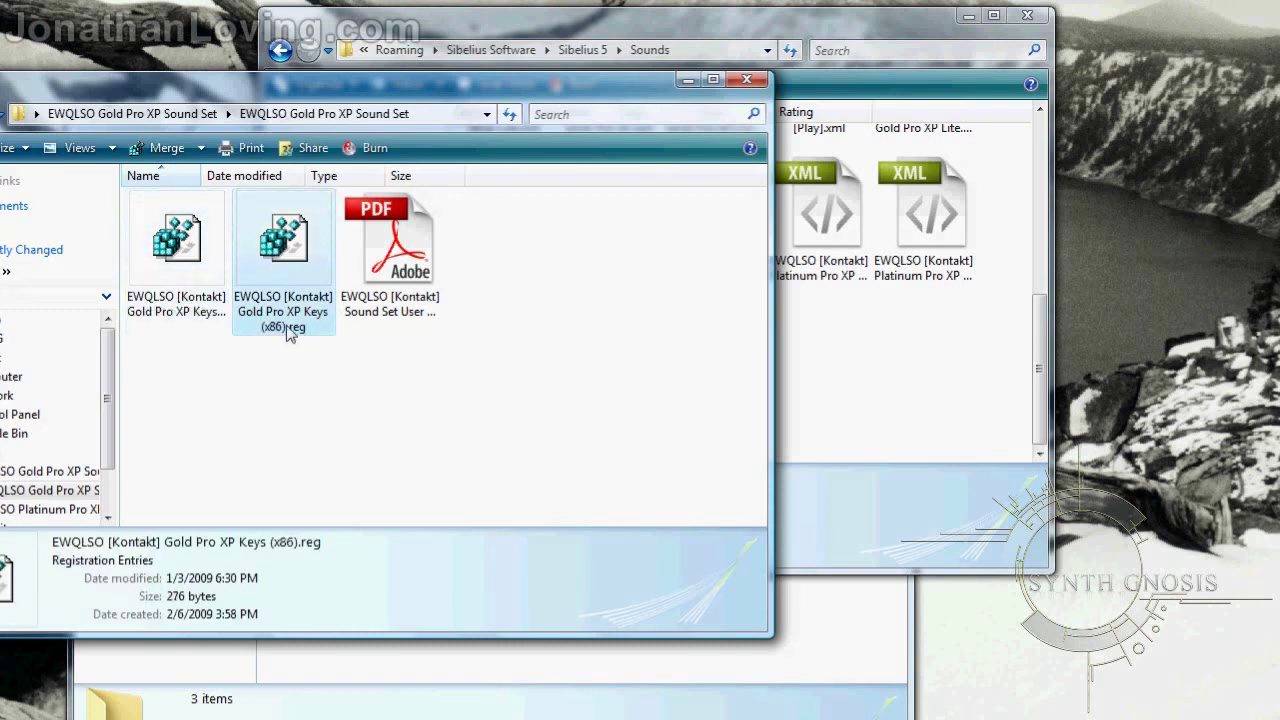
pyautogui.click(183, 274)
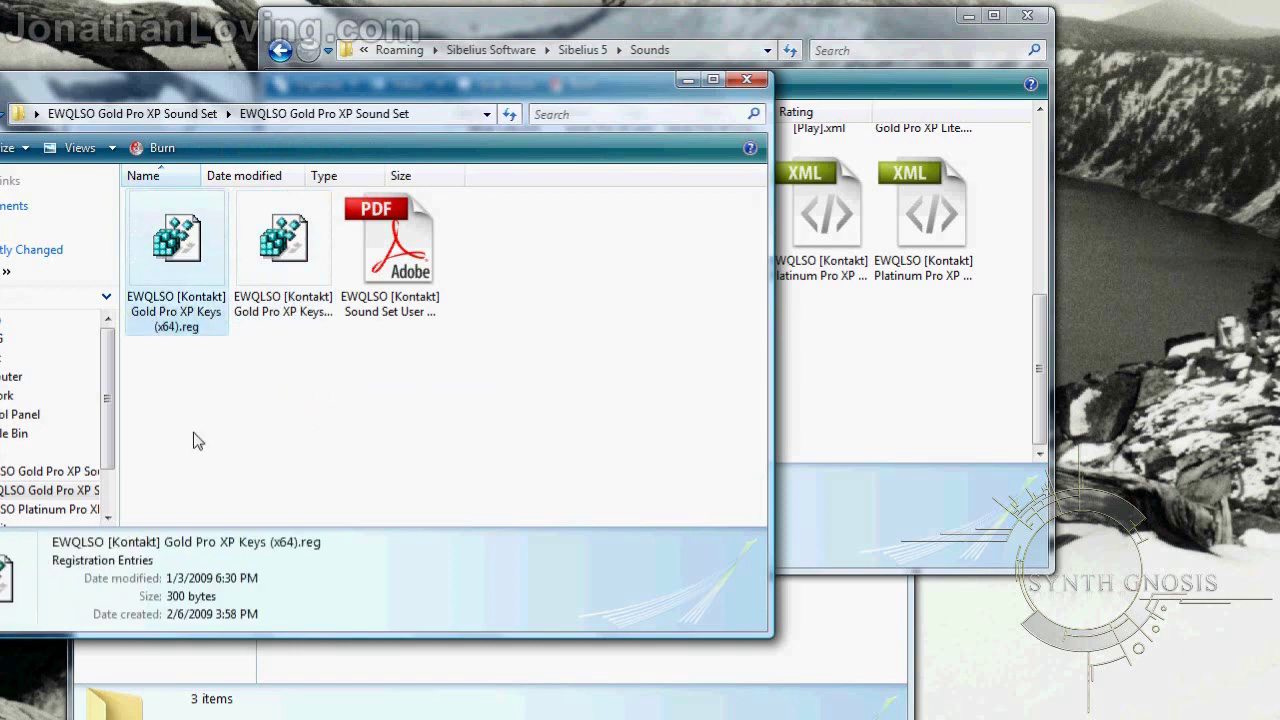
pyautogui.doubleClick(177, 268)
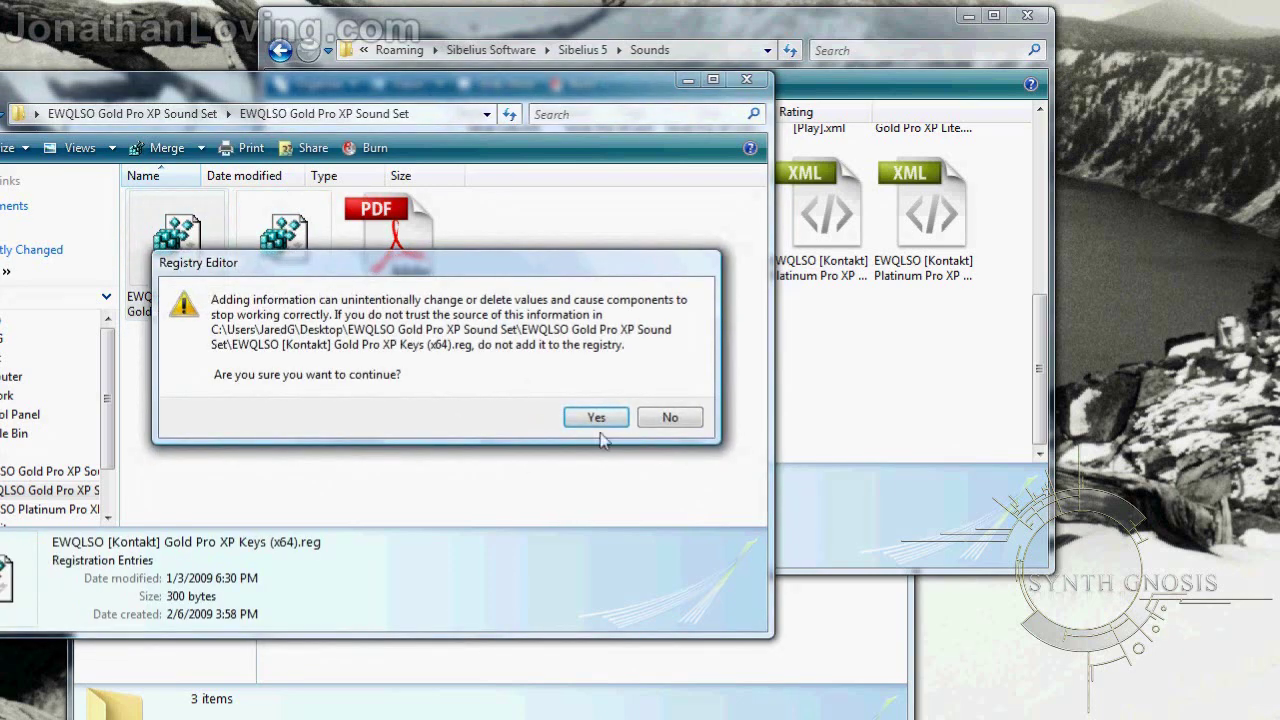
pyautogui.click(596, 419)
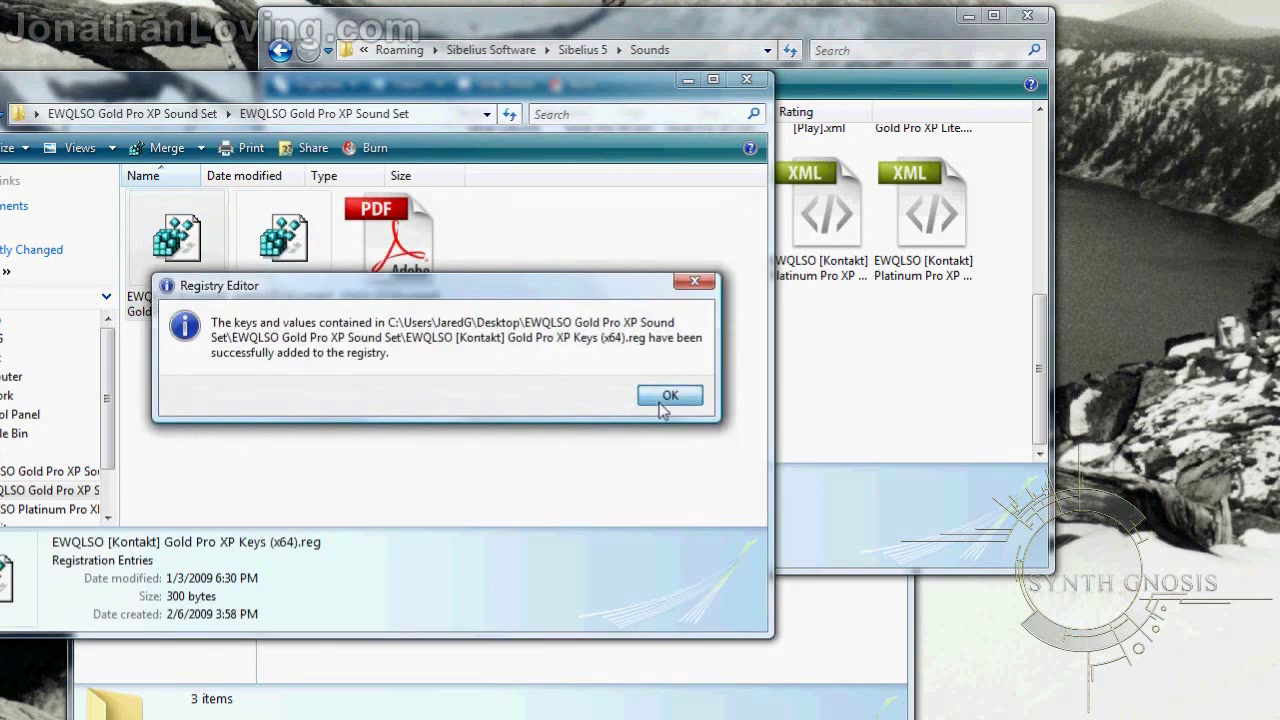
pyautogui.click(668, 398)
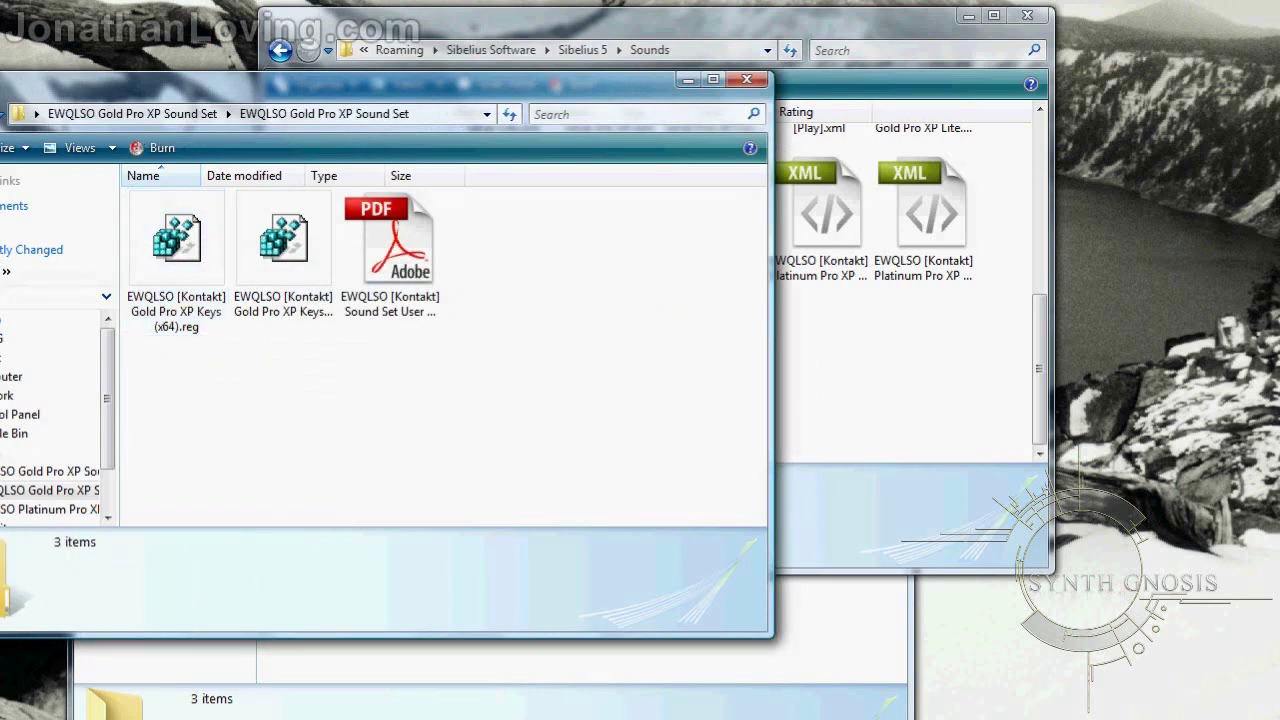
pyautogui.press('super+d')
pyautogui.click(22, 708)
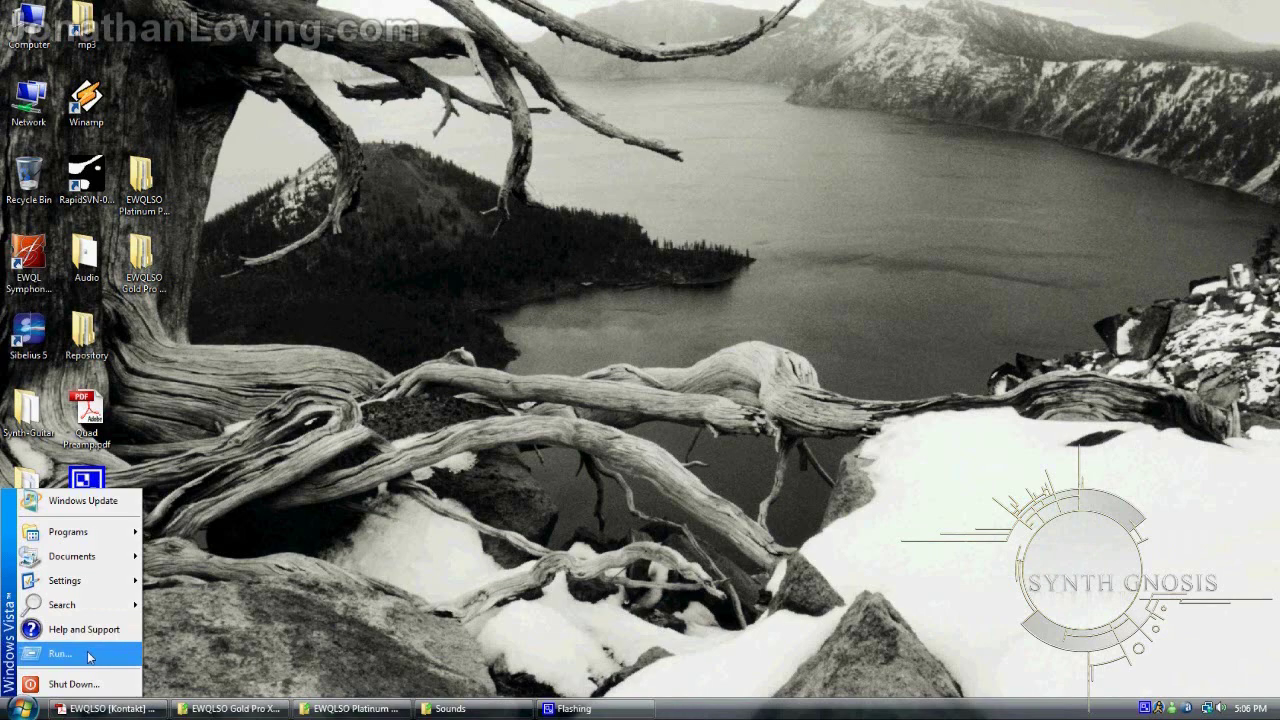
# Launch Registry Editor with regedit from Run and place it beside the PDF manual.
pyautogui.click(60, 653)
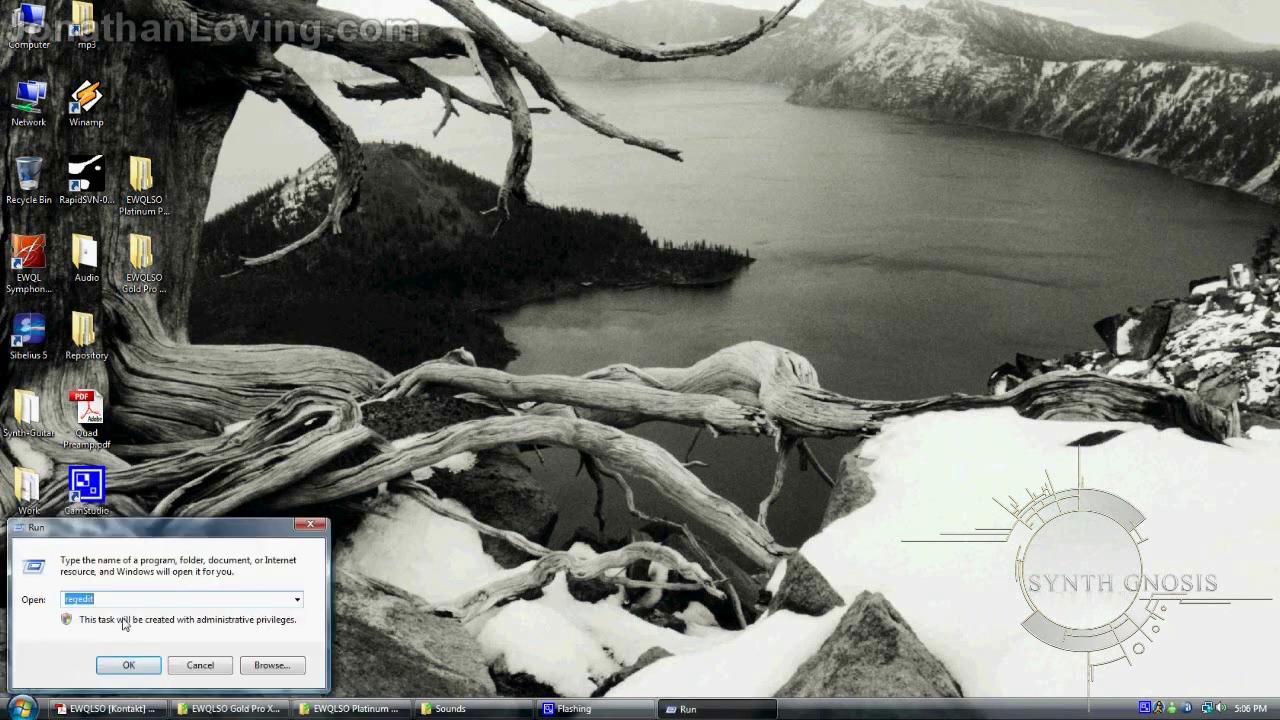
pyautogui.write('regedit')
pyautogui.click(146, 666)
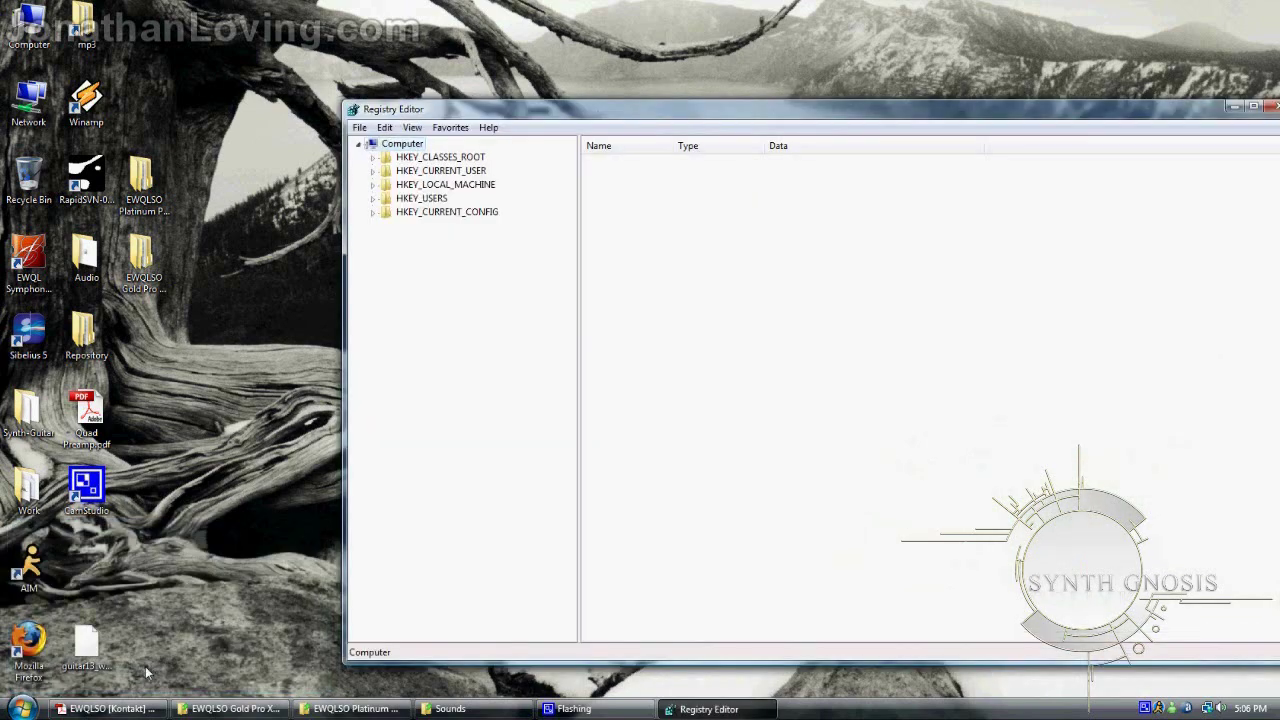
pyautogui.moveTo(660, 121); pyautogui.dragTo(561, 121)
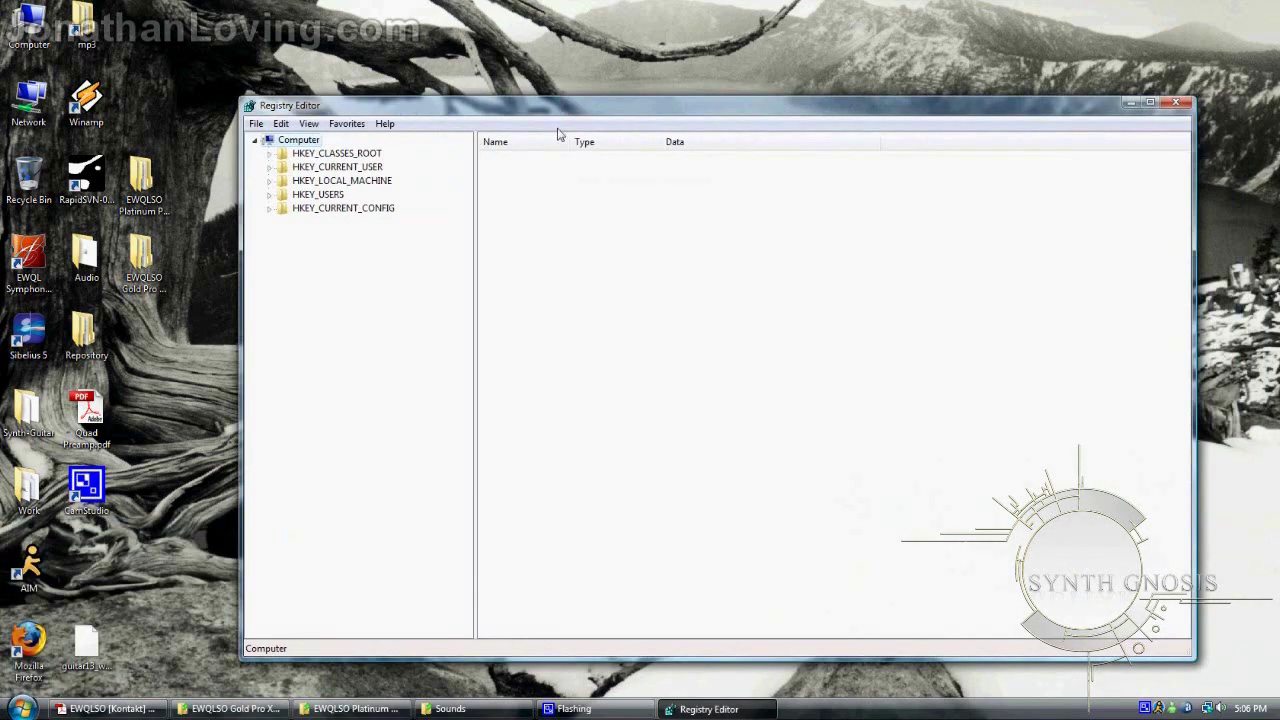
pyautogui.click(105, 708)
pyautogui.click(708, 708)
# Highlight the manual's HKEY_LOCAL_MACHINE\SOFTWARE\Wow6432Node\Native Instruments line, then return to Registry Editor.
pyautogui.moveTo(663, 116); pyautogui.dragTo(706, 251)
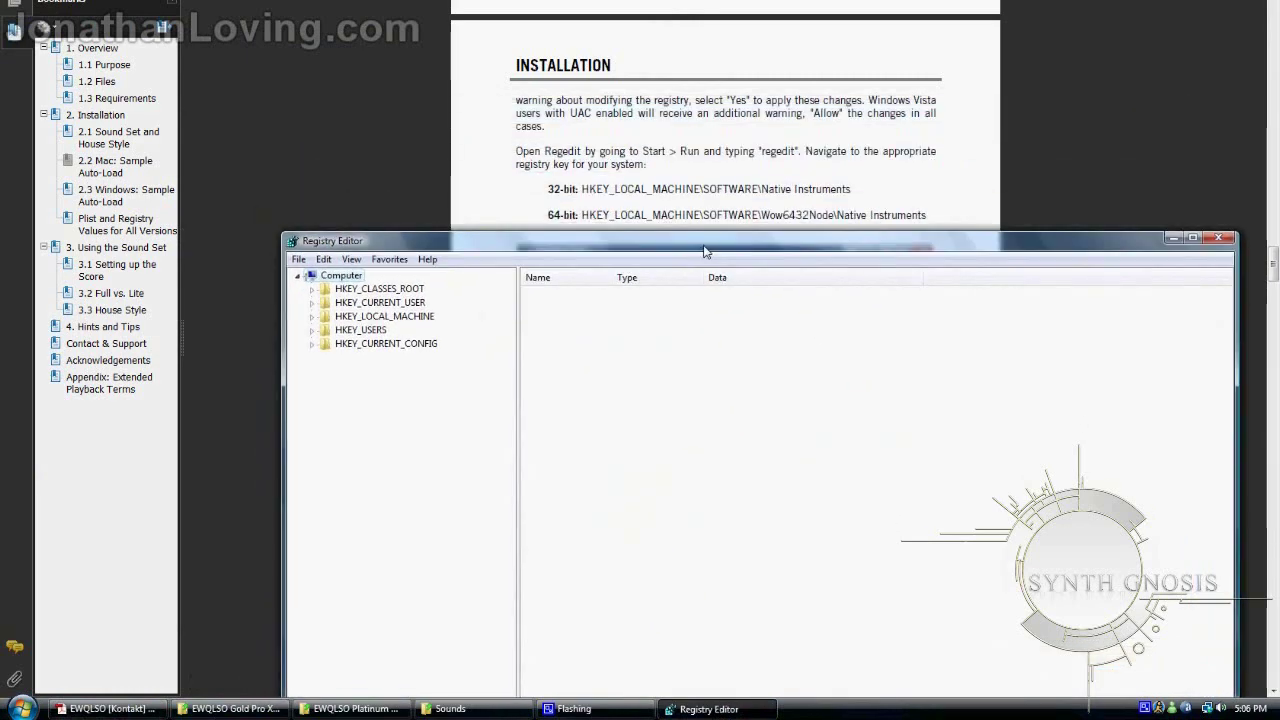
pyautogui.moveTo(547, 188); pyautogui.dragTo(837, 181)
pyautogui.click(863, 177)
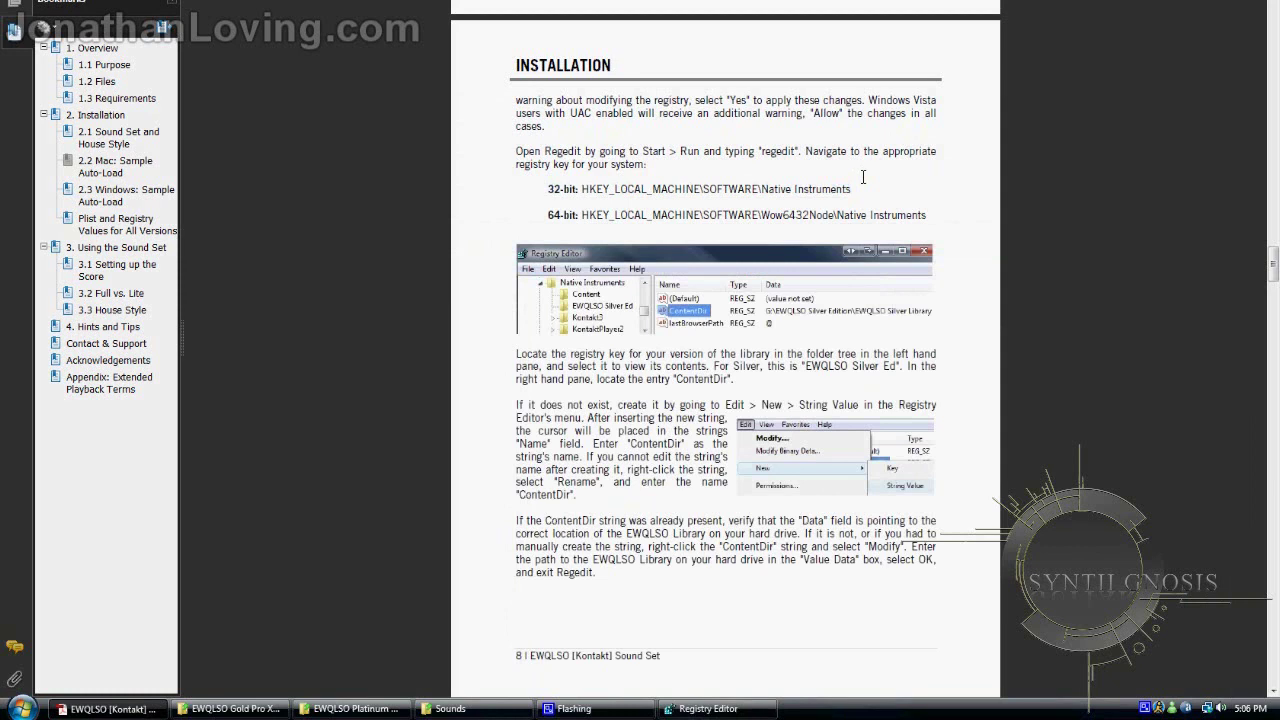
pyautogui.moveTo(565, 214); pyautogui.dragTo(843, 211)
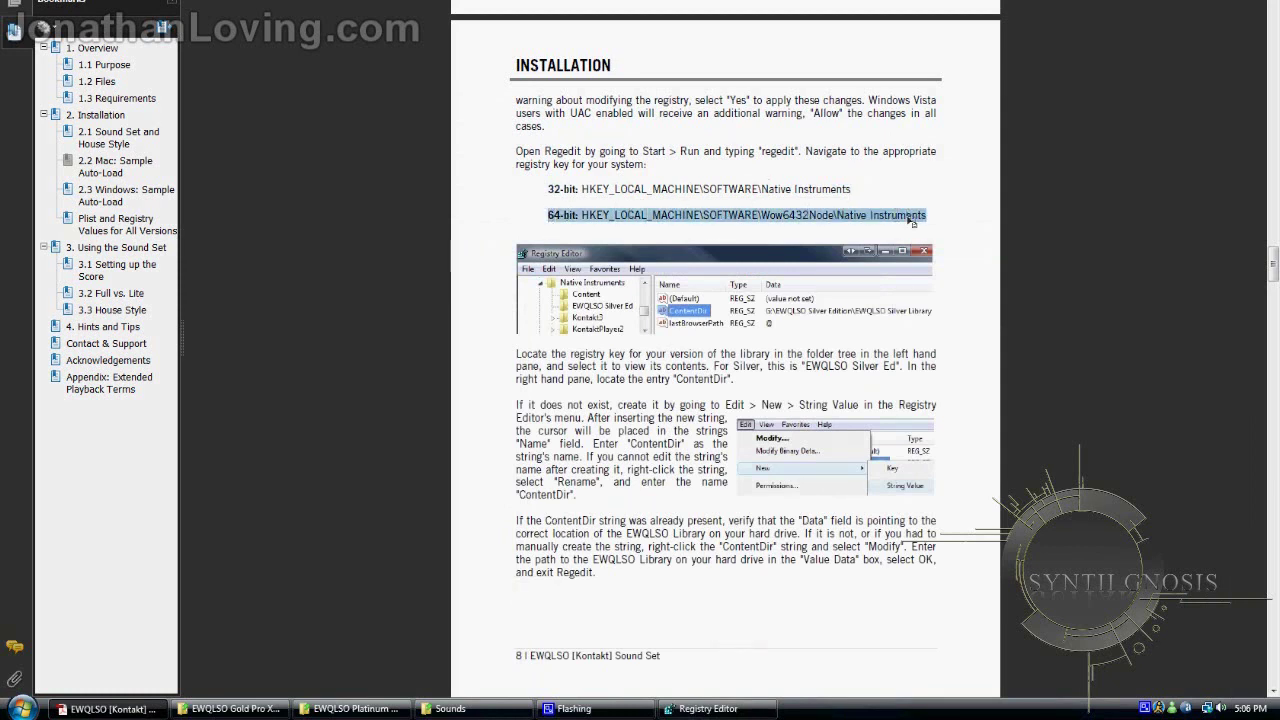
pyautogui.click(896, 230)
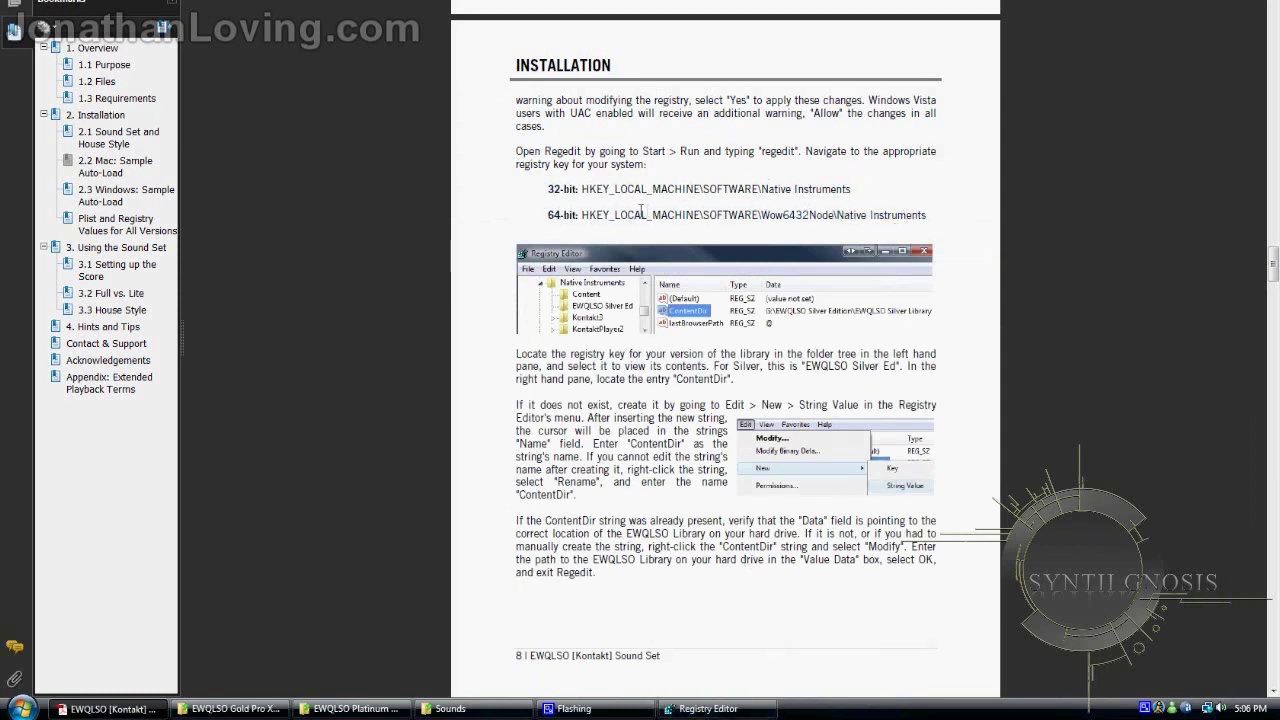
pyautogui.moveTo(537, 216); pyautogui.dragTo(895, 210)
pyautogui.hotkey('alt', 'Tab')
pyautogui.moveTo(622, 245); pyautogui.dragTo(625, 253)
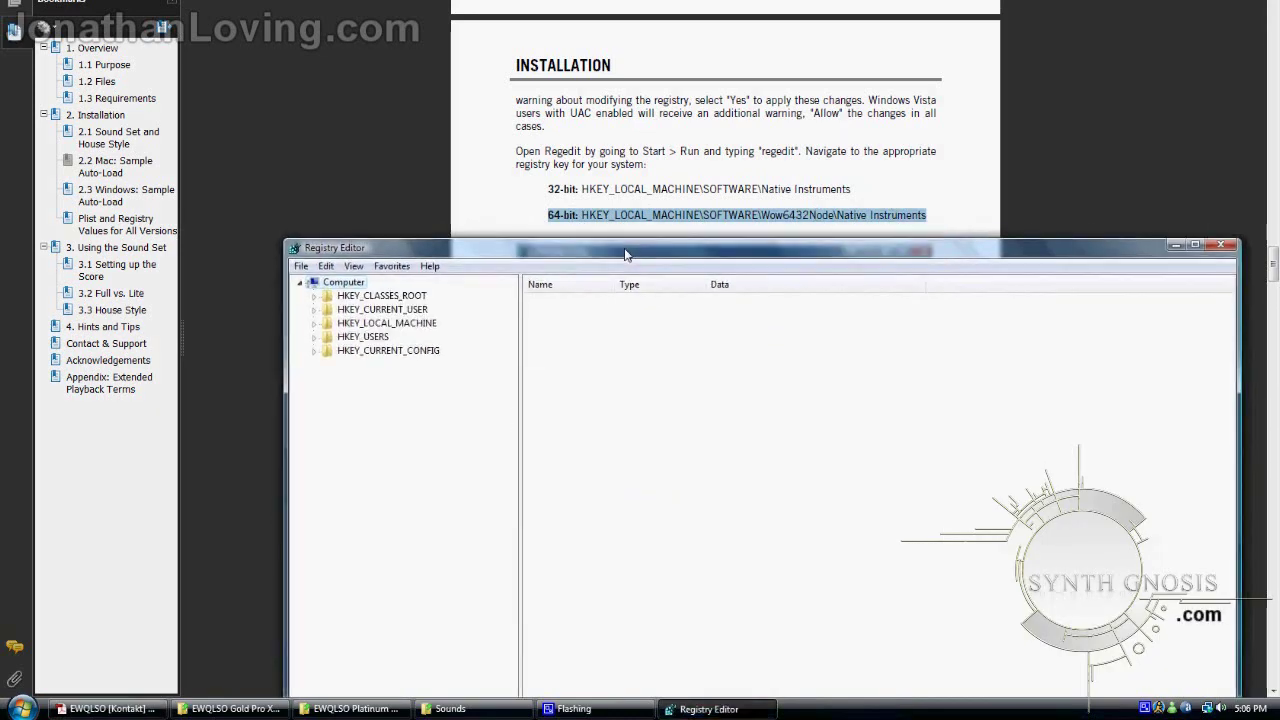
# Expand HKEY_LOCAL_MACHINE > SOFTWARE > Wow6432Node > Native Instruments in Registry Editor.
pyautogui.doubleClick(418, 330)
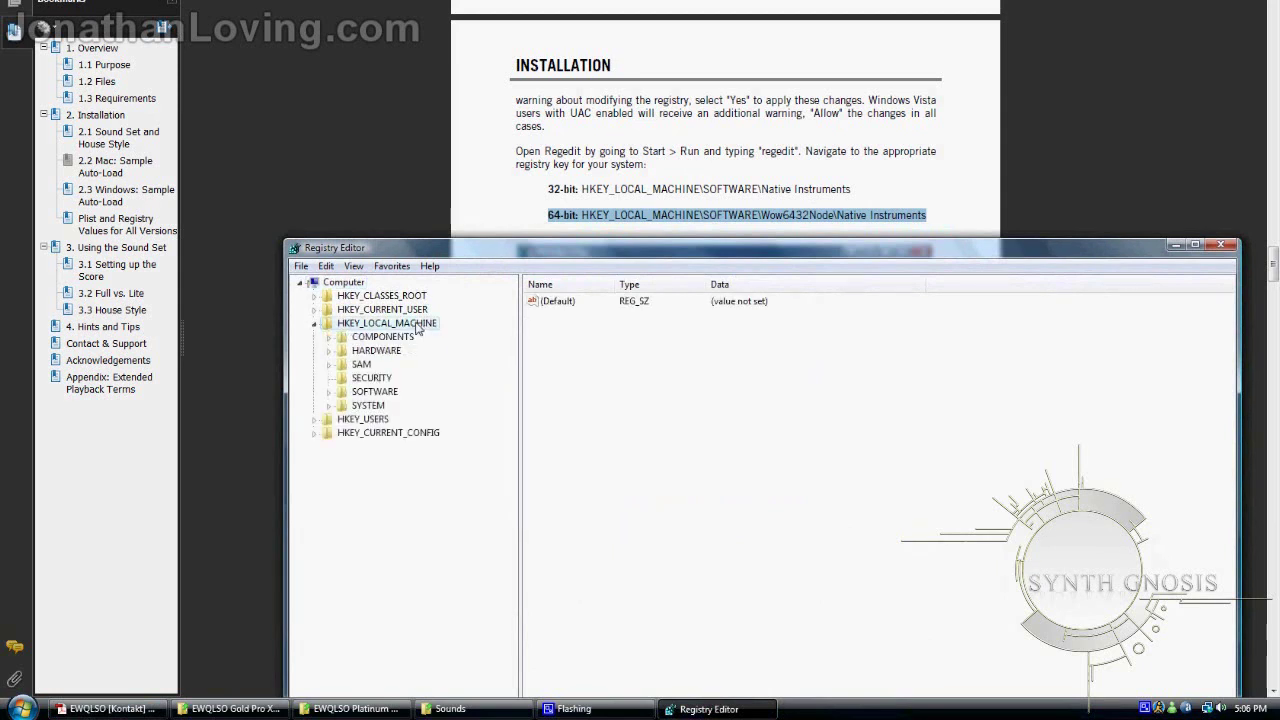
pyautogui.doubleClick(374, 391)
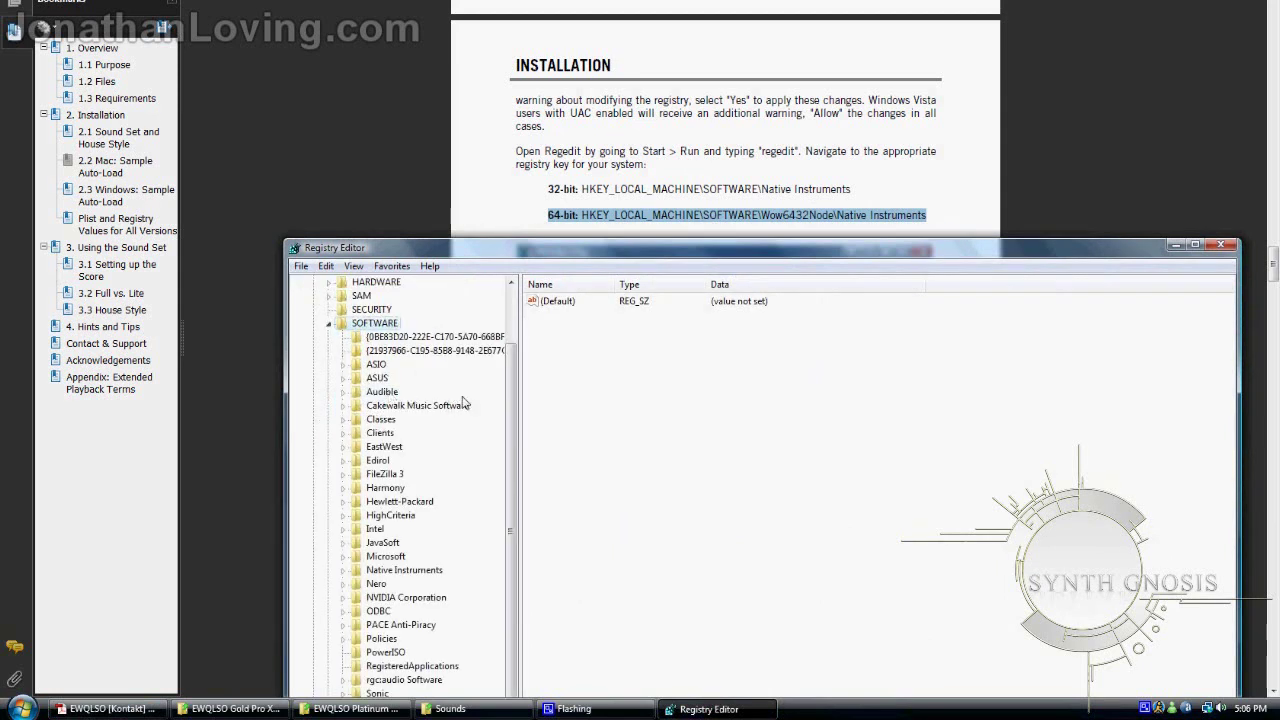
pyautogui.scroll(-1, 514, 512)
pyautogui.moveTo(529, 249); pyautogui.dragTo(529, 209)
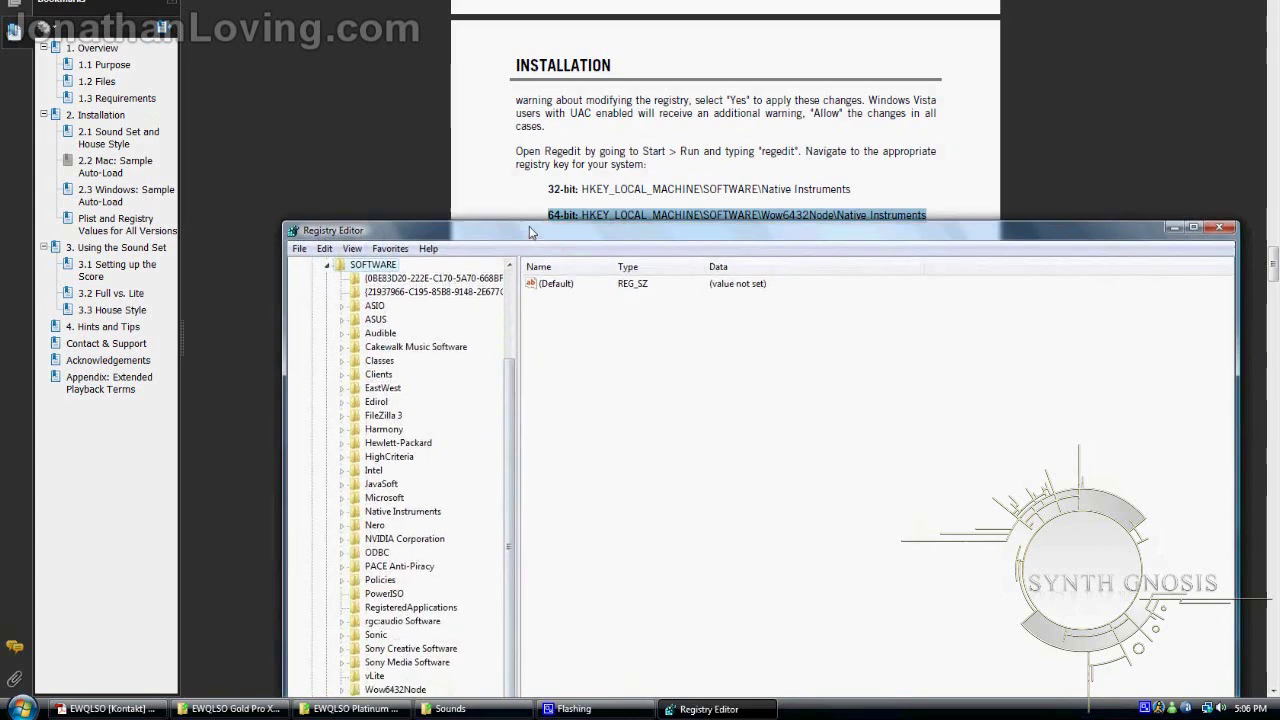
pyautogui.doubleClick(397, 667)
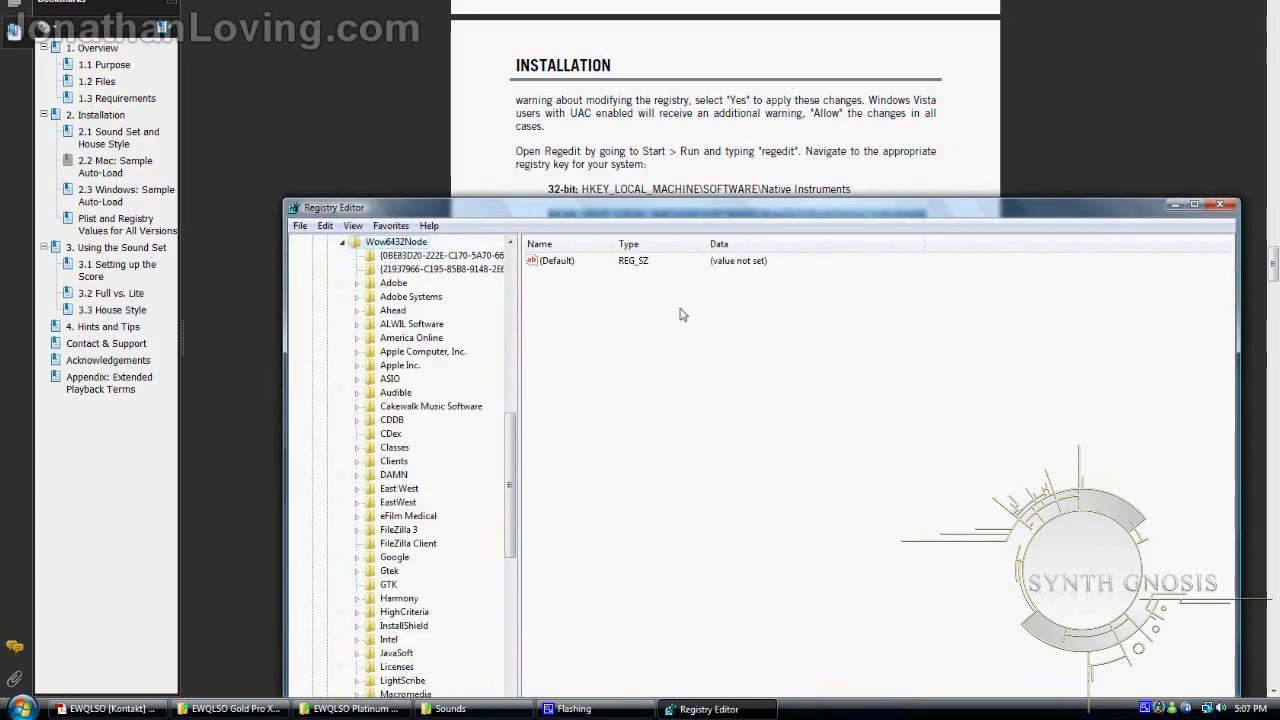
pyautogui.moveTo(655, 214); pyautogui.dragTo(744, 191)
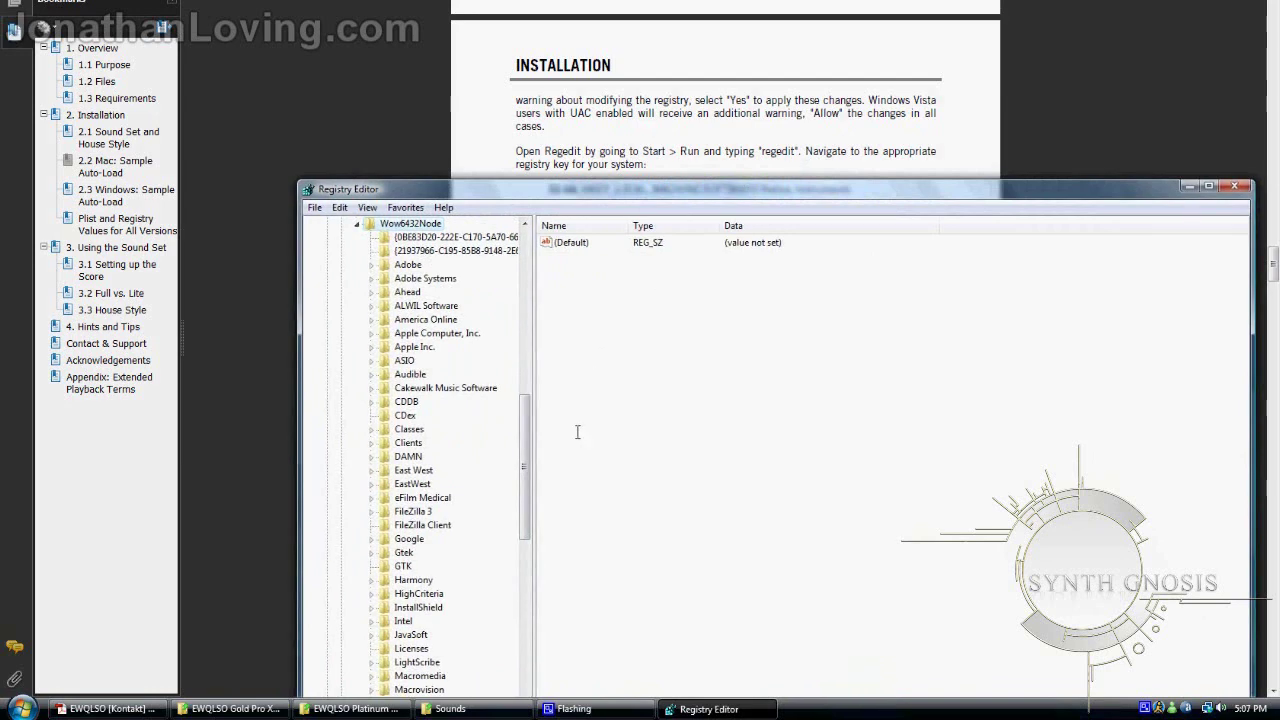
pyautogui.moveTo(524, 496); pyautogui.dragTo(517, 600)
pyautogui.doubleClick(432, 442)
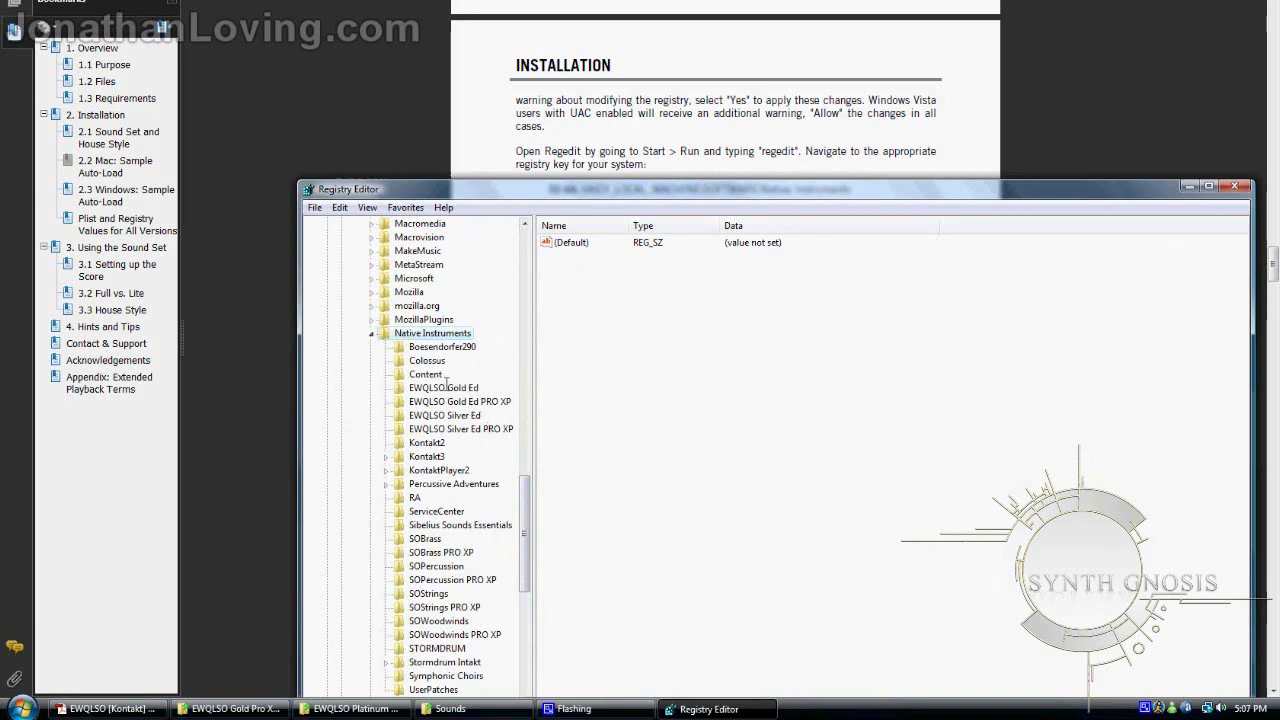
# Collapse the tree back to HKEY_LOCAL_MACHINE and select the 32-bit path in the PDF manual.
pyautogui.click(372, 336)
pyautogui.scroll(15, 368, 400)
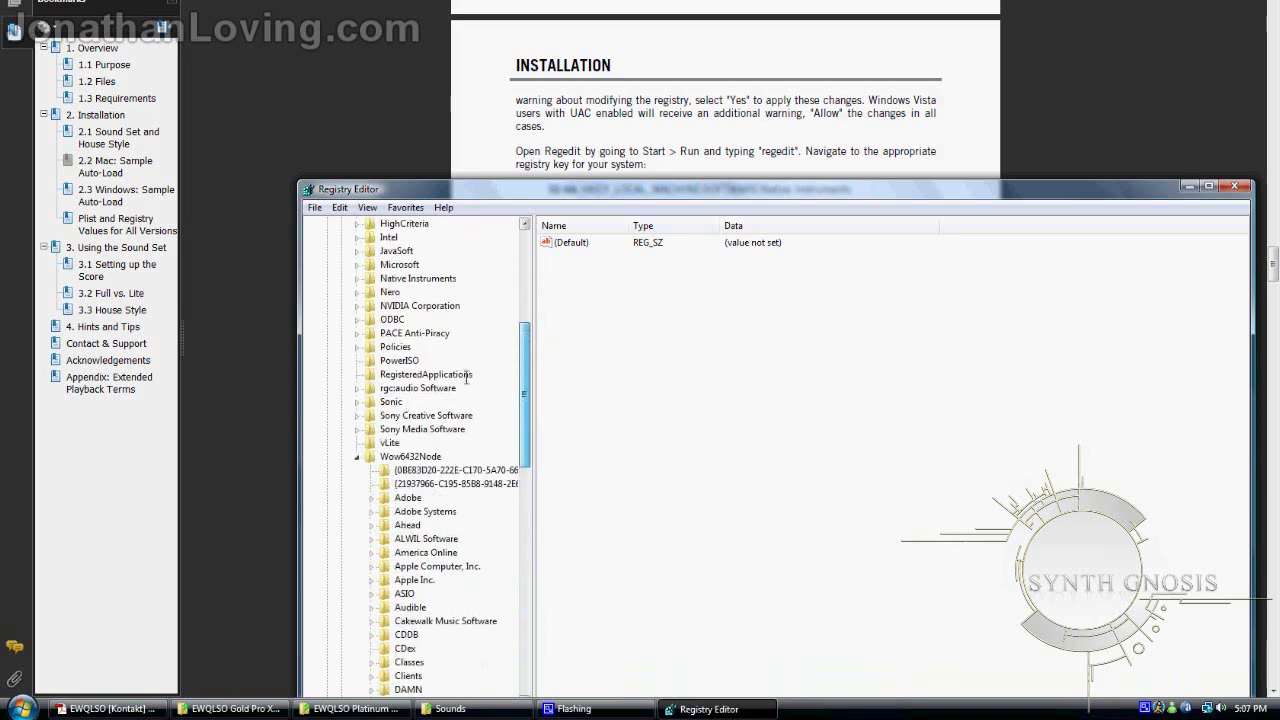
pyautogui.click(357, 457)
pyautogui.scroll(10, 365, 458)
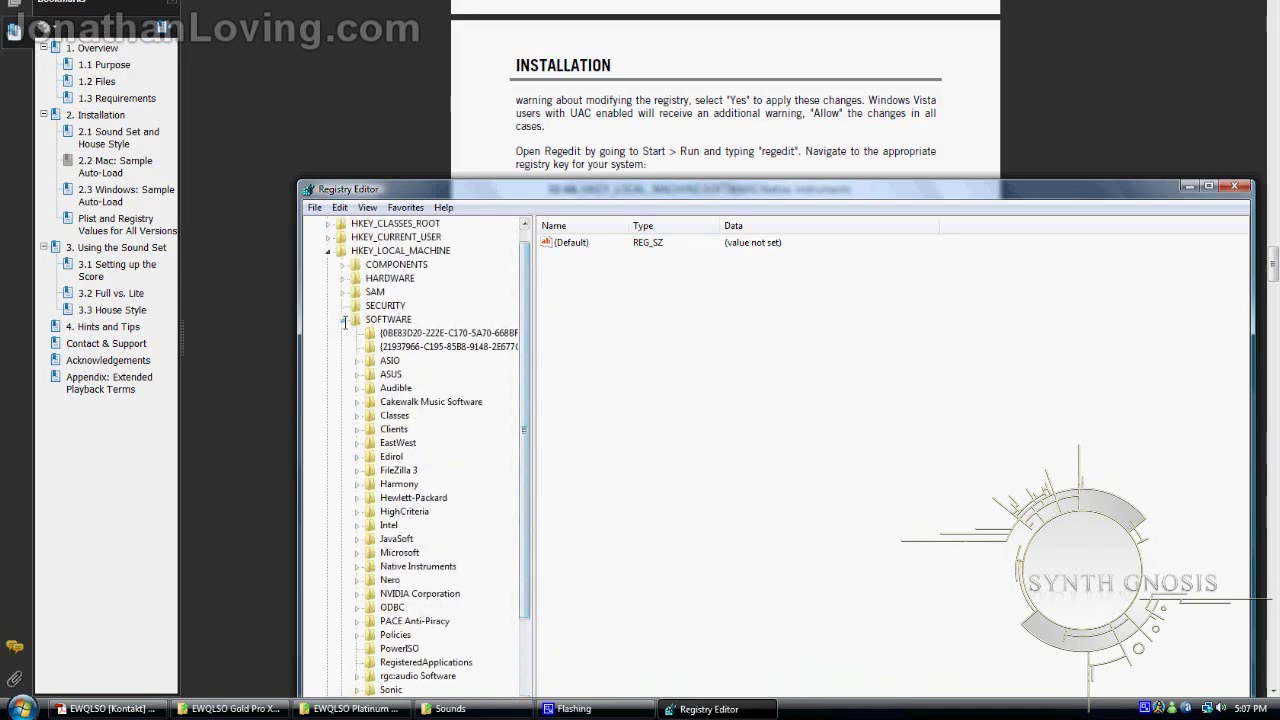
pyautogui.click(342, 319)
pyautogui.click(327, 265)
pyautogui.click(729, 31)
pyautogui.moveTo(547, 189); pyautogui.dragTo(851, 189)
# Navigate to HKEY_LOCAL_MACHINE > SOFTWARE > Native Instruments > EWQLSO Gold Ed PRO XP.
pyautogui.click(709, 708)
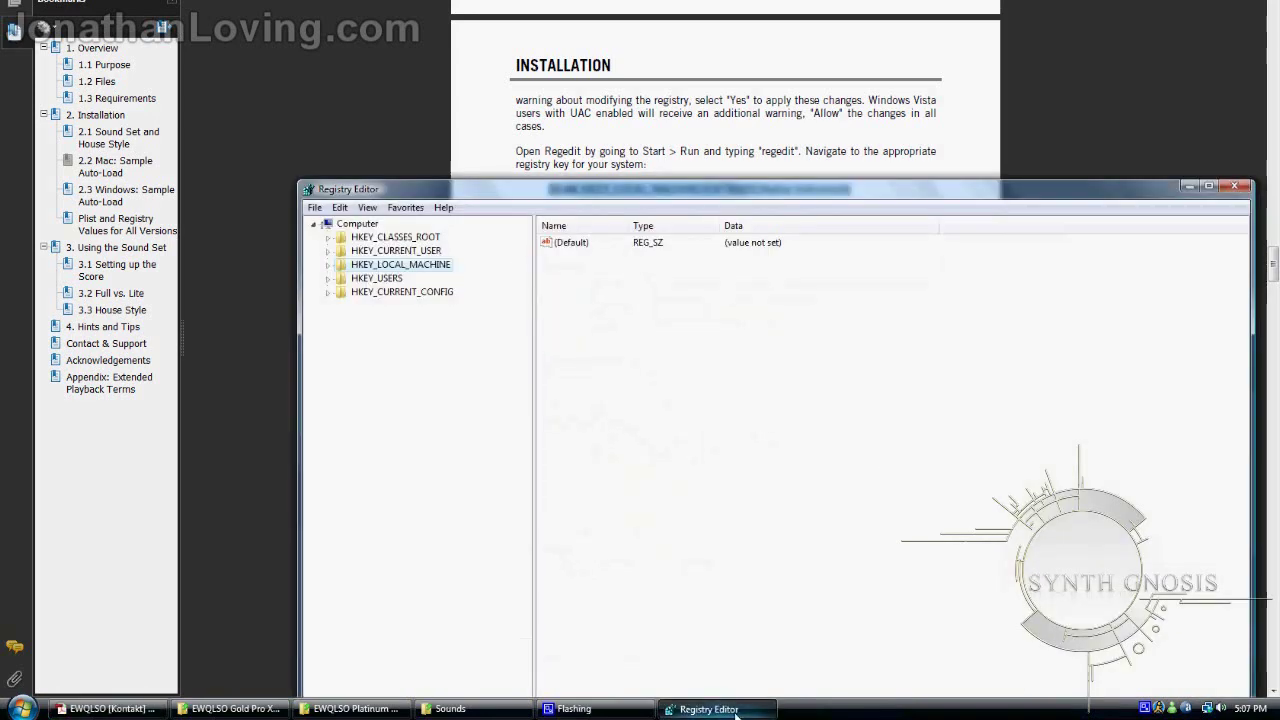
pyautogui.moveTo(589, 200); pyautogui.dragTo(602, 229)
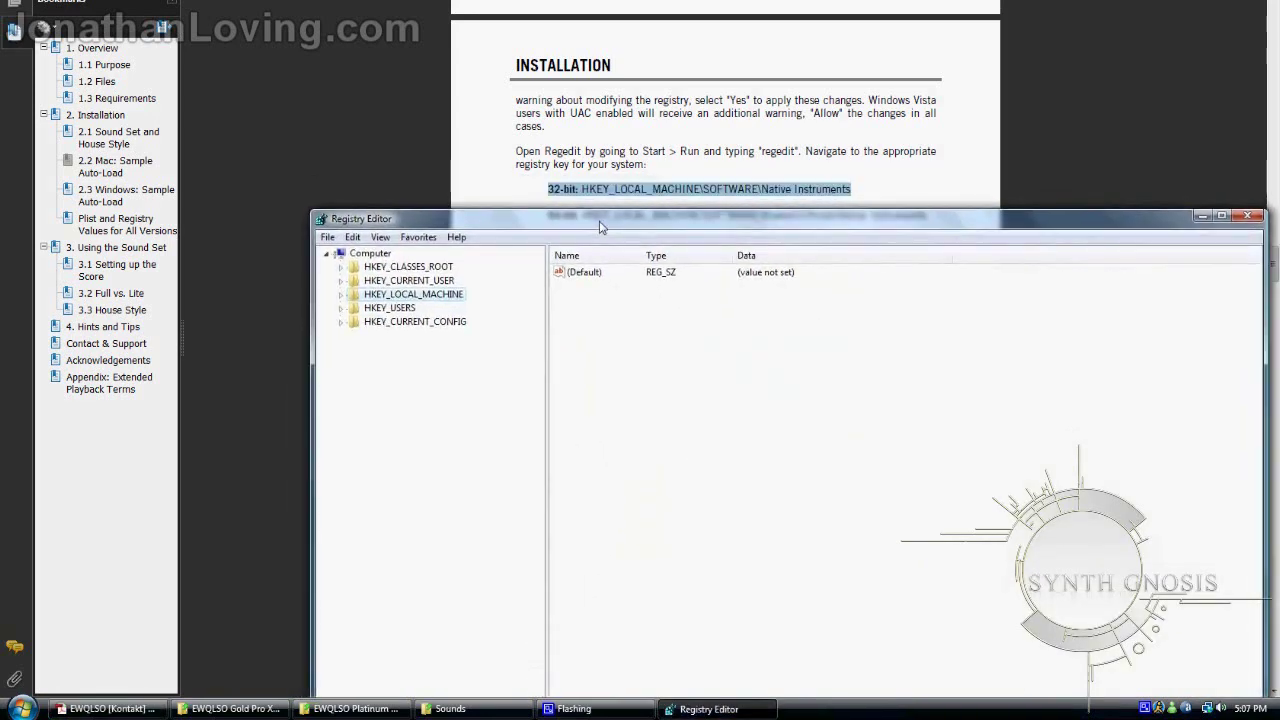
pyautogui.doubleClick(443, 296)
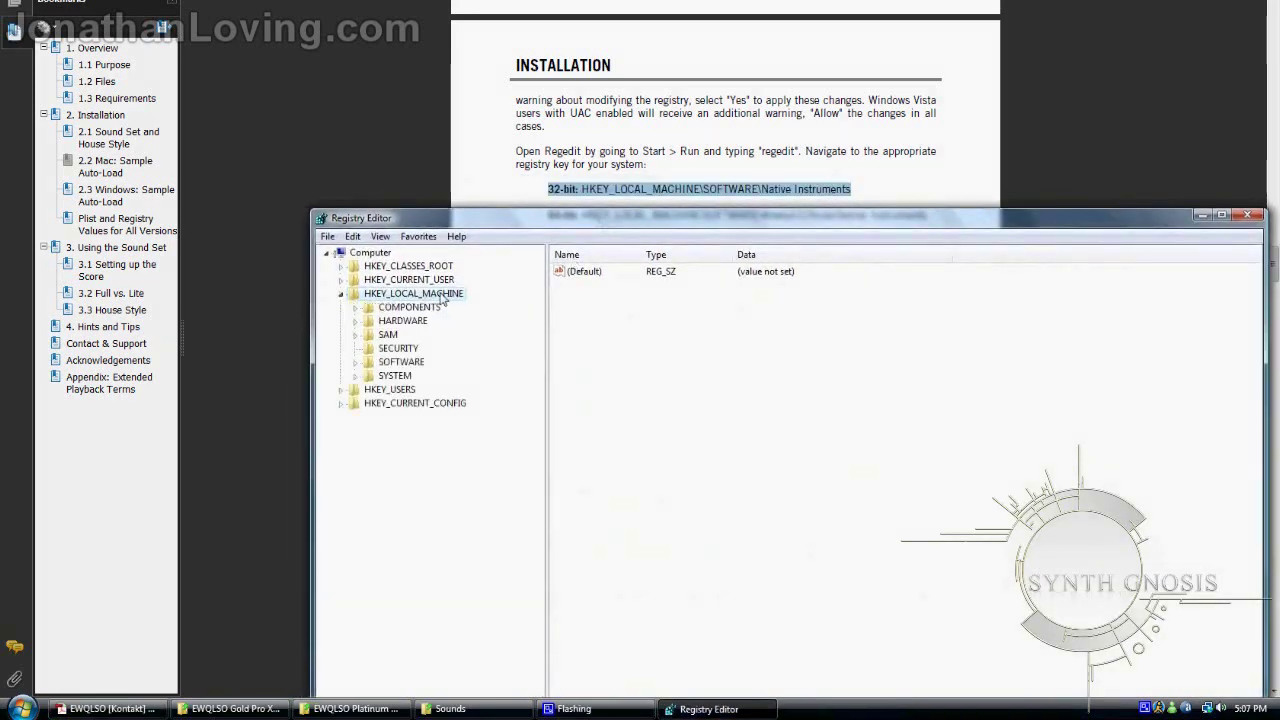
pyautogui.doubleClick(401, 363)
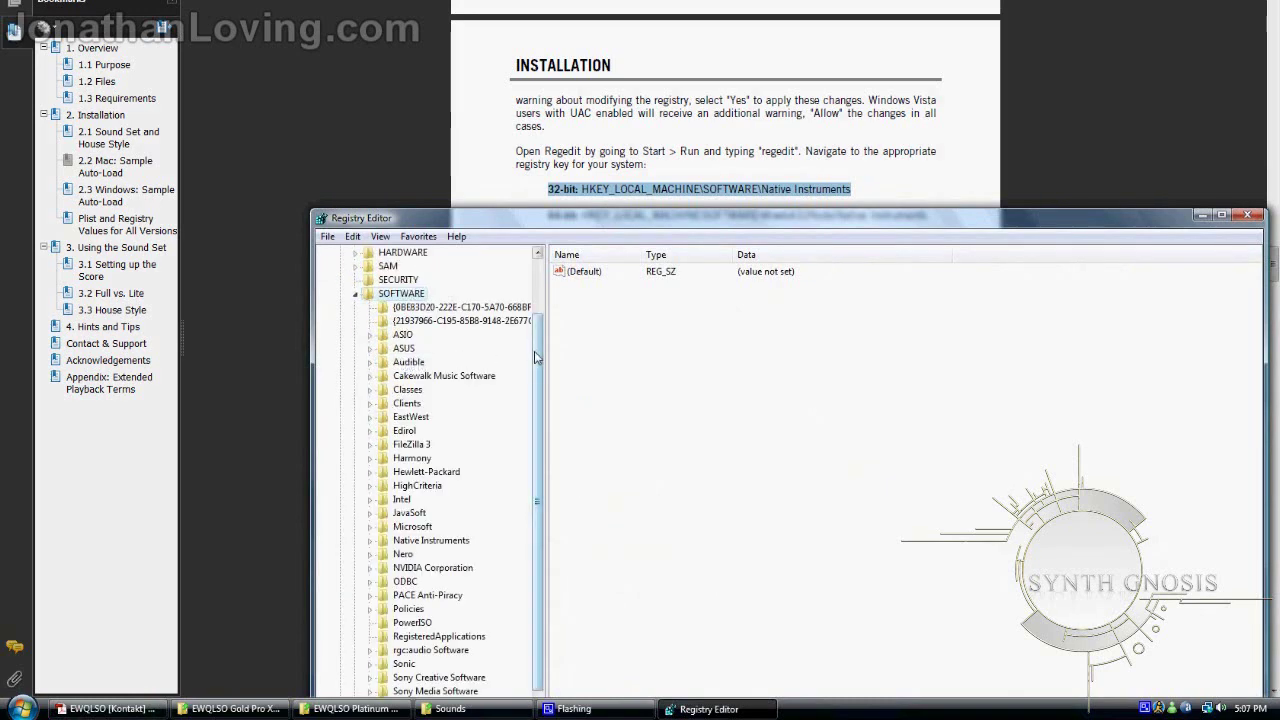
pyautogui.scroll(-1, 537, 357)
pyautogui.press('n')
pyautogui.press('Right')
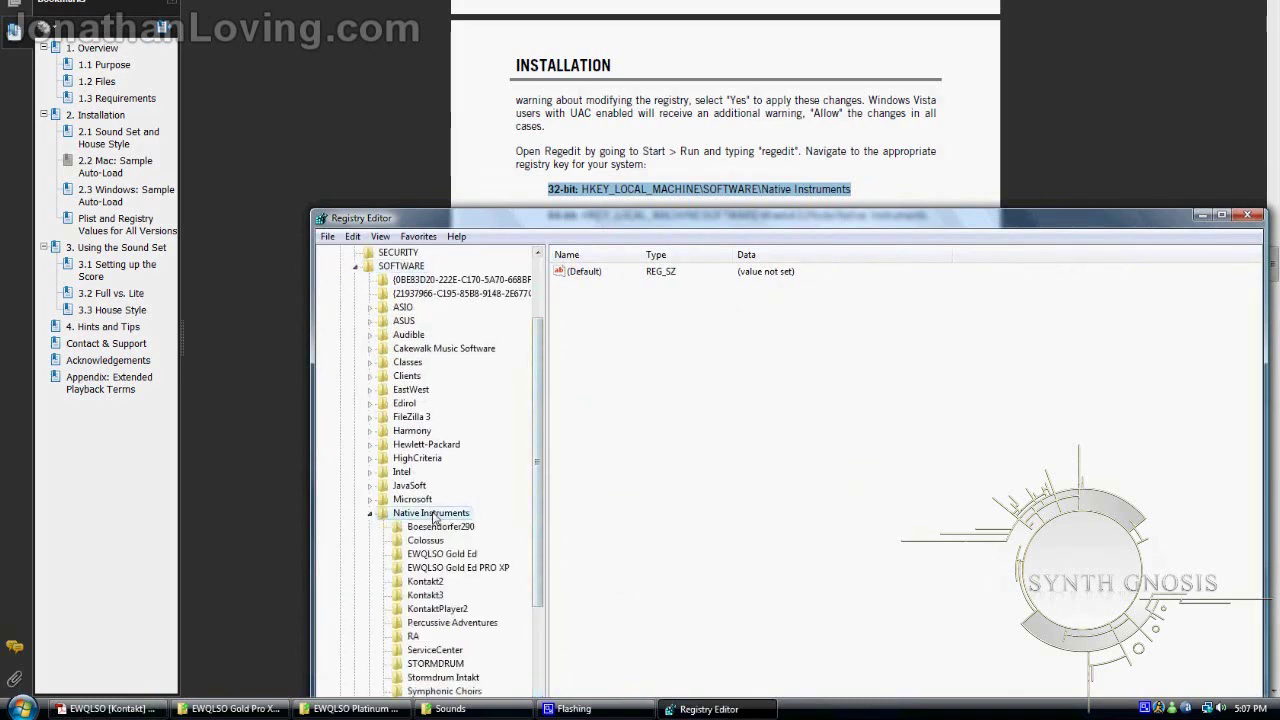
pyautogui.scroll(-2, 537, 490)
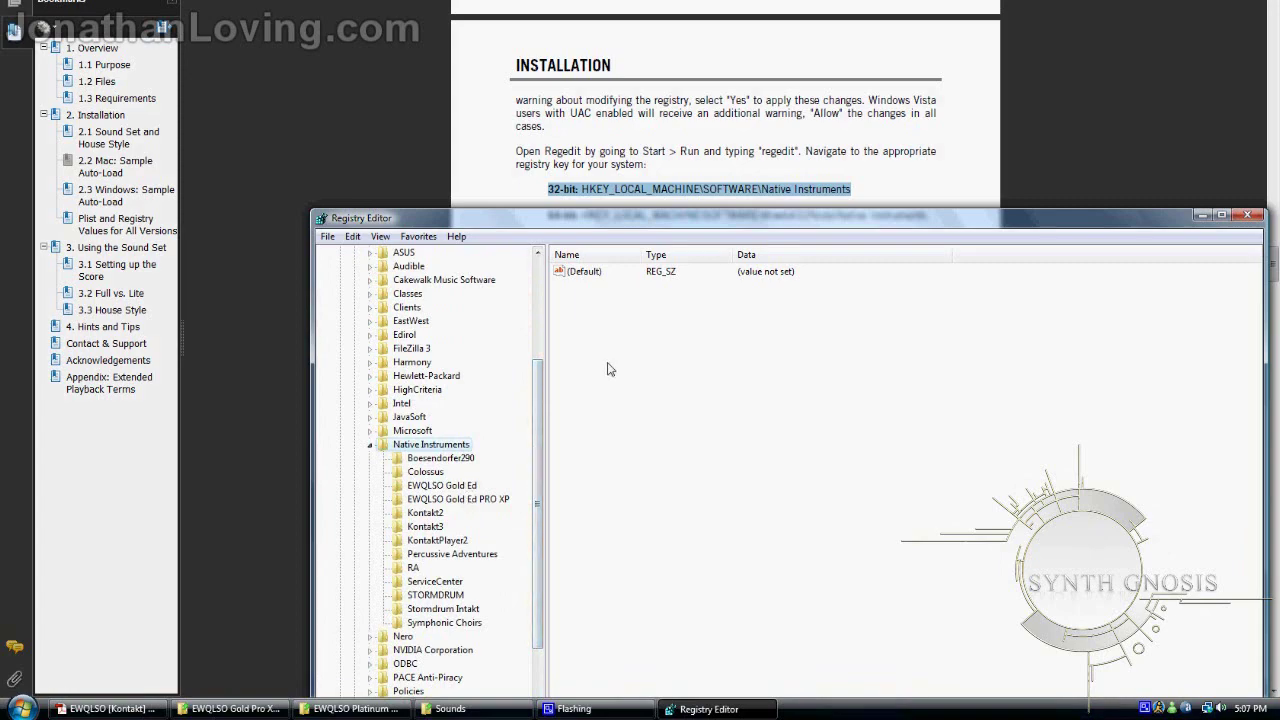
pyautogui.click(490, 499)
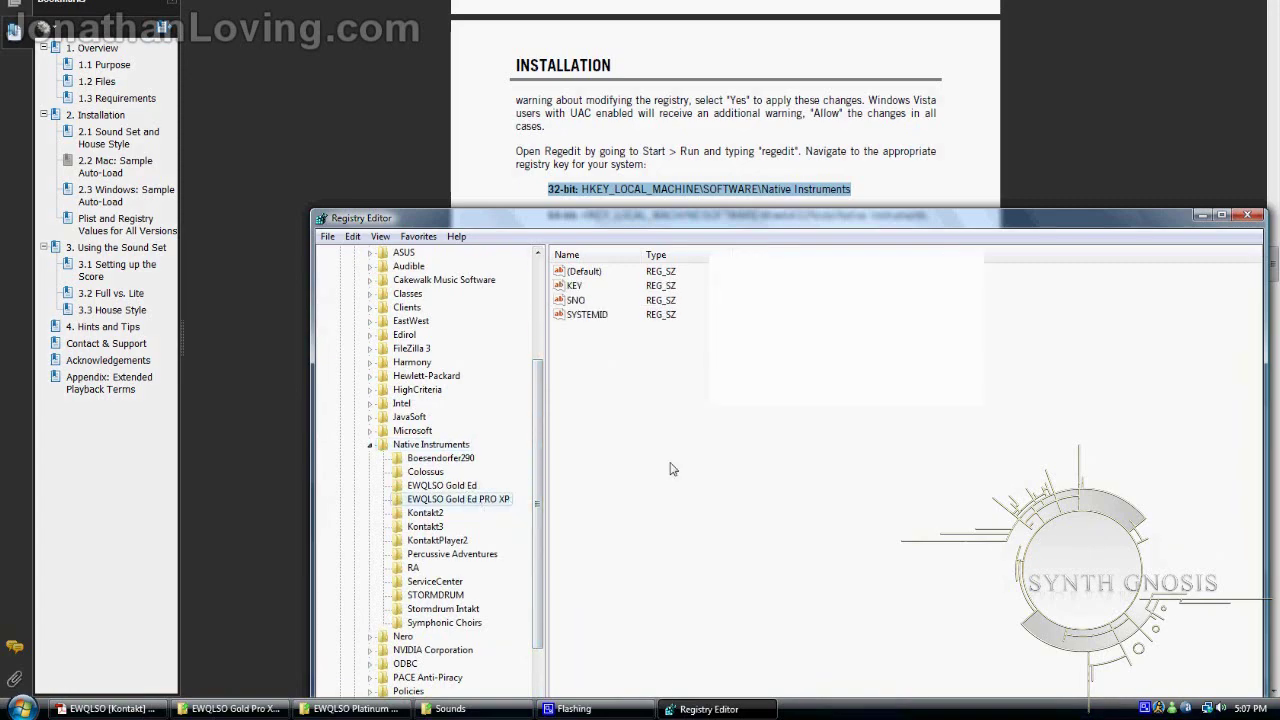
# Add a new string value named ContentDir to the key.
pyautogui.moveTo(860, 423); pyautogui.dragTo(667, 312)
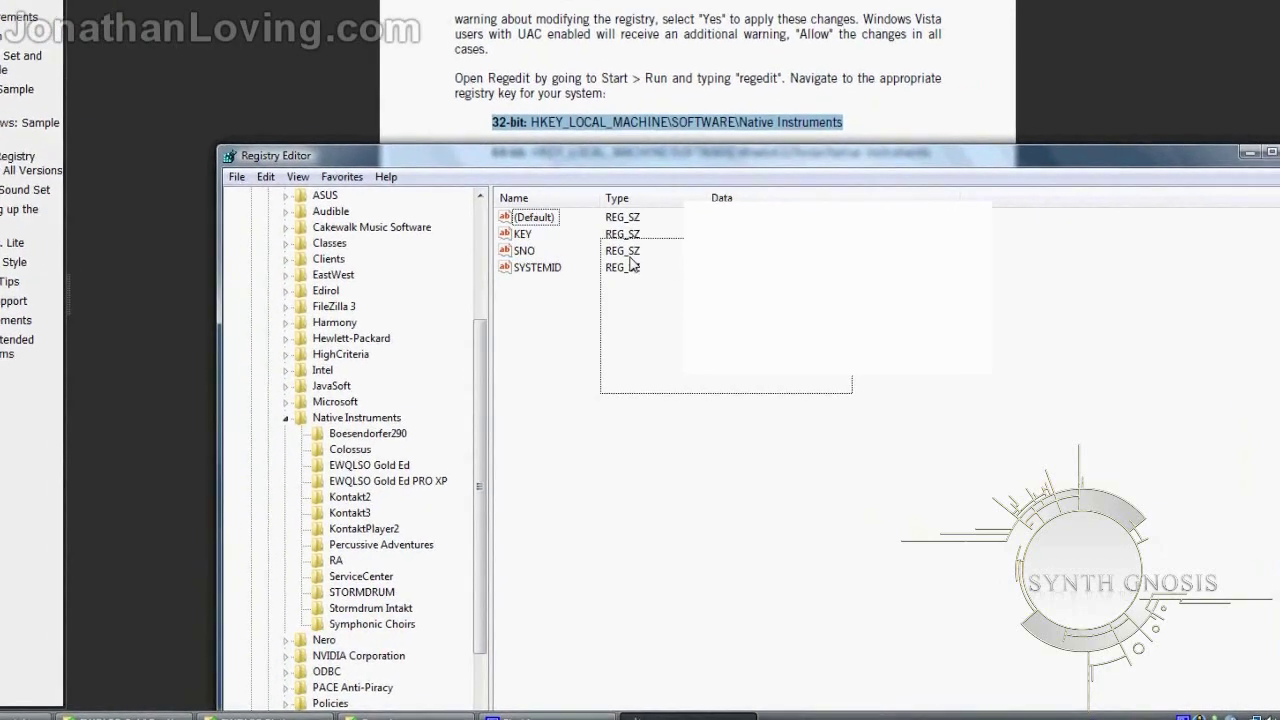
pyautogui.moveTo(631, 265); pyautogui.dragTo(640, 320)
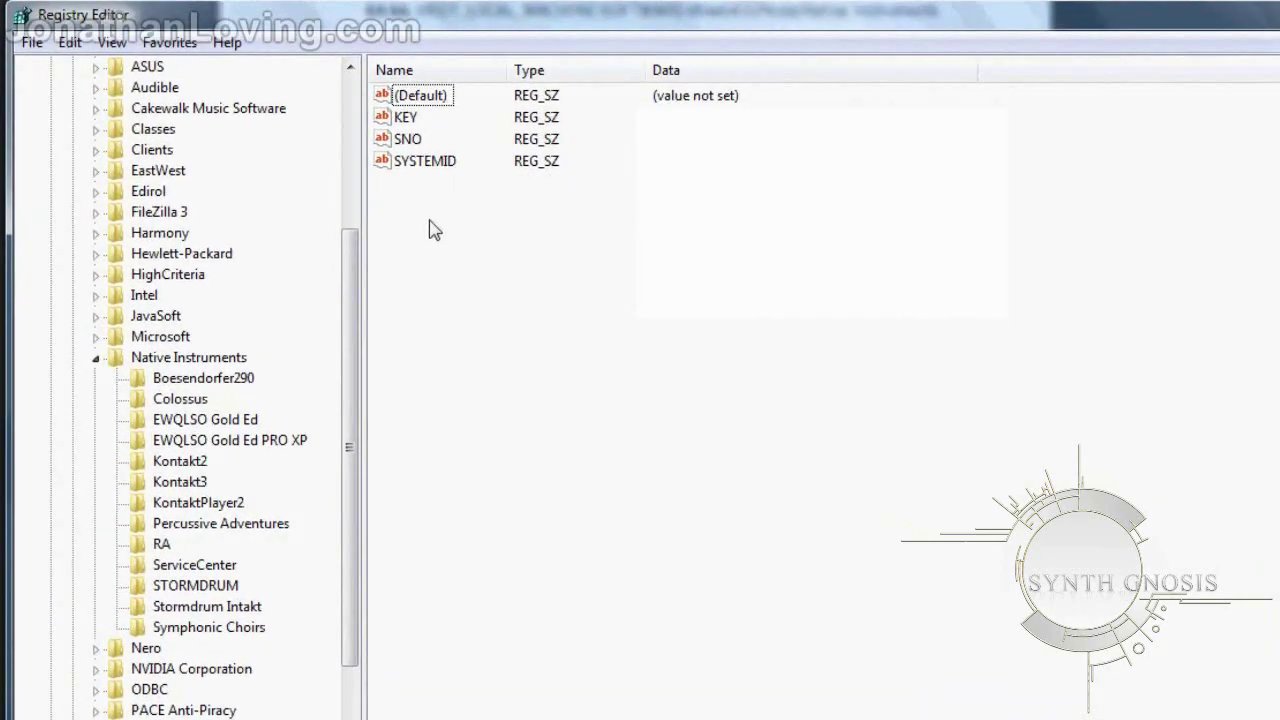
pyautogui.rightClick(430, 222)
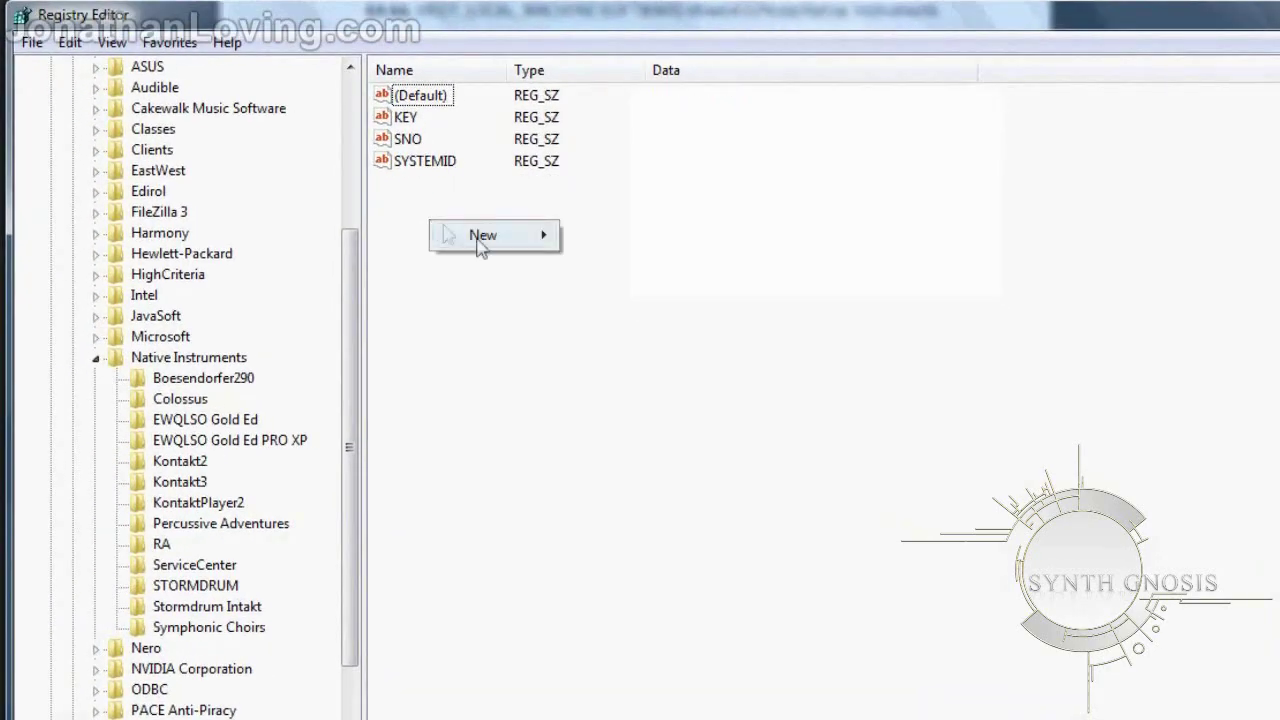
pyautogui.moveTo(477, 243)
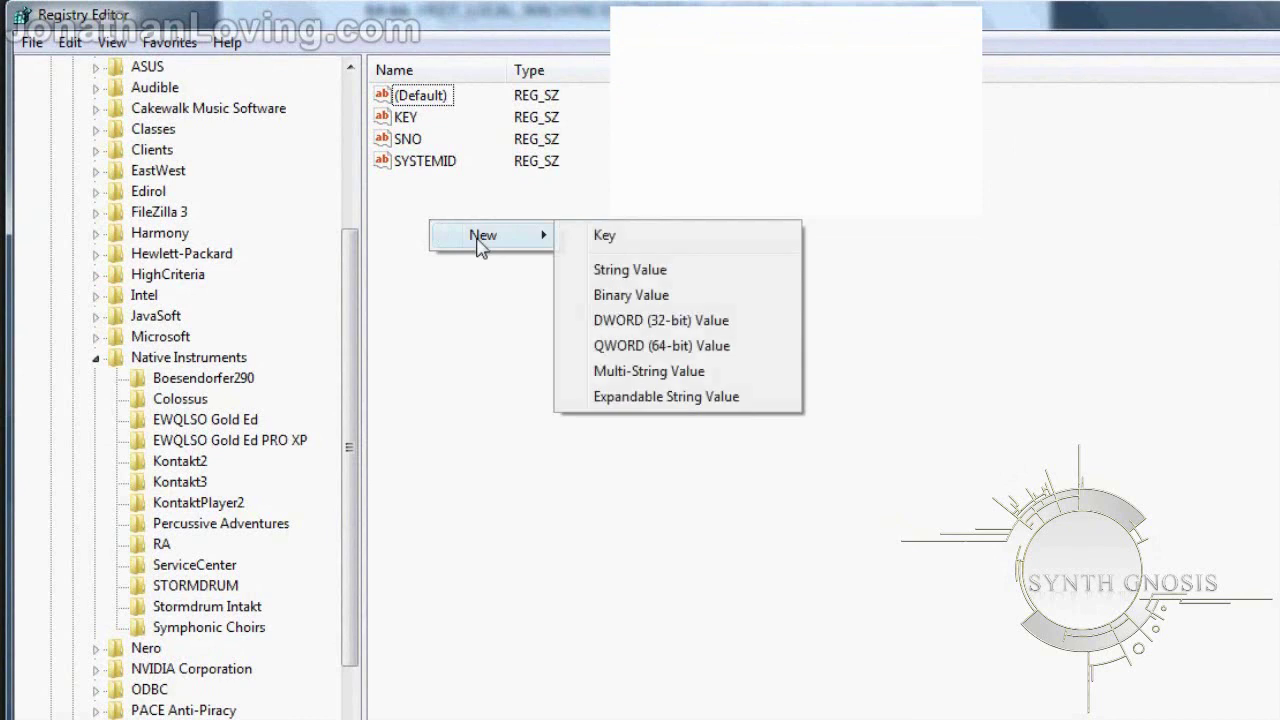
pyautogui.click(630, 270)
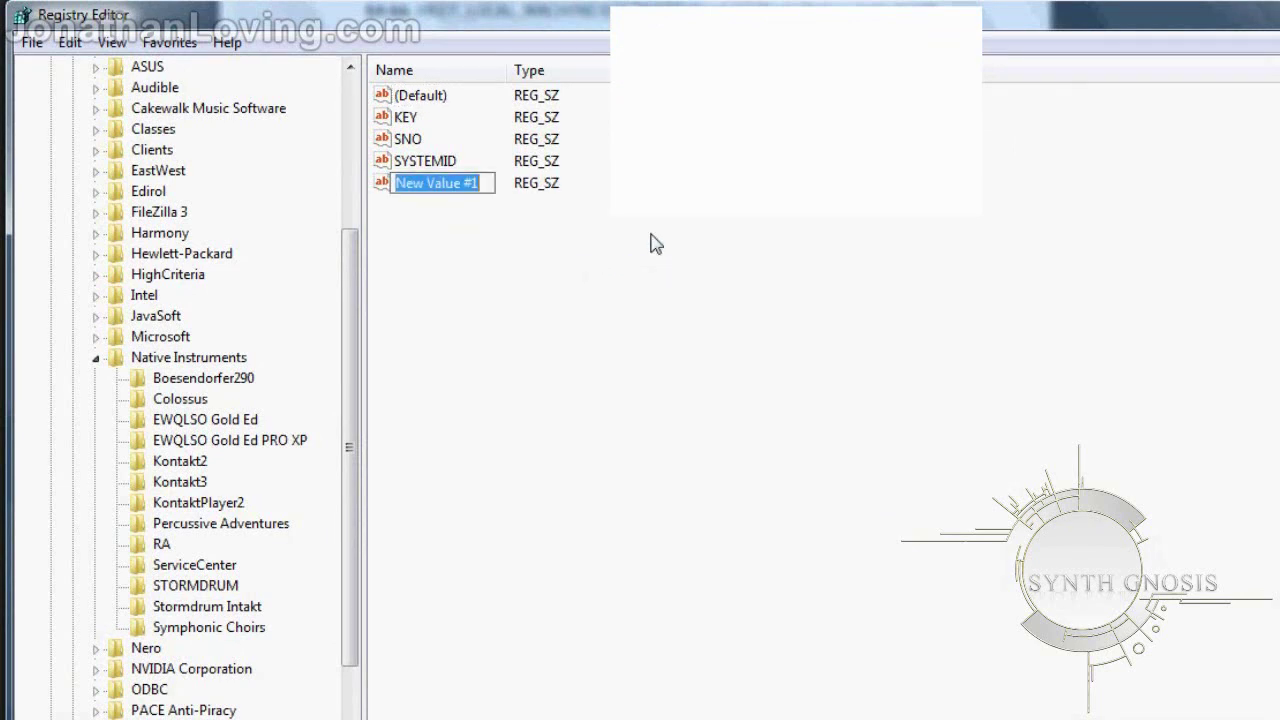
pyautogui.write('ContentDir')
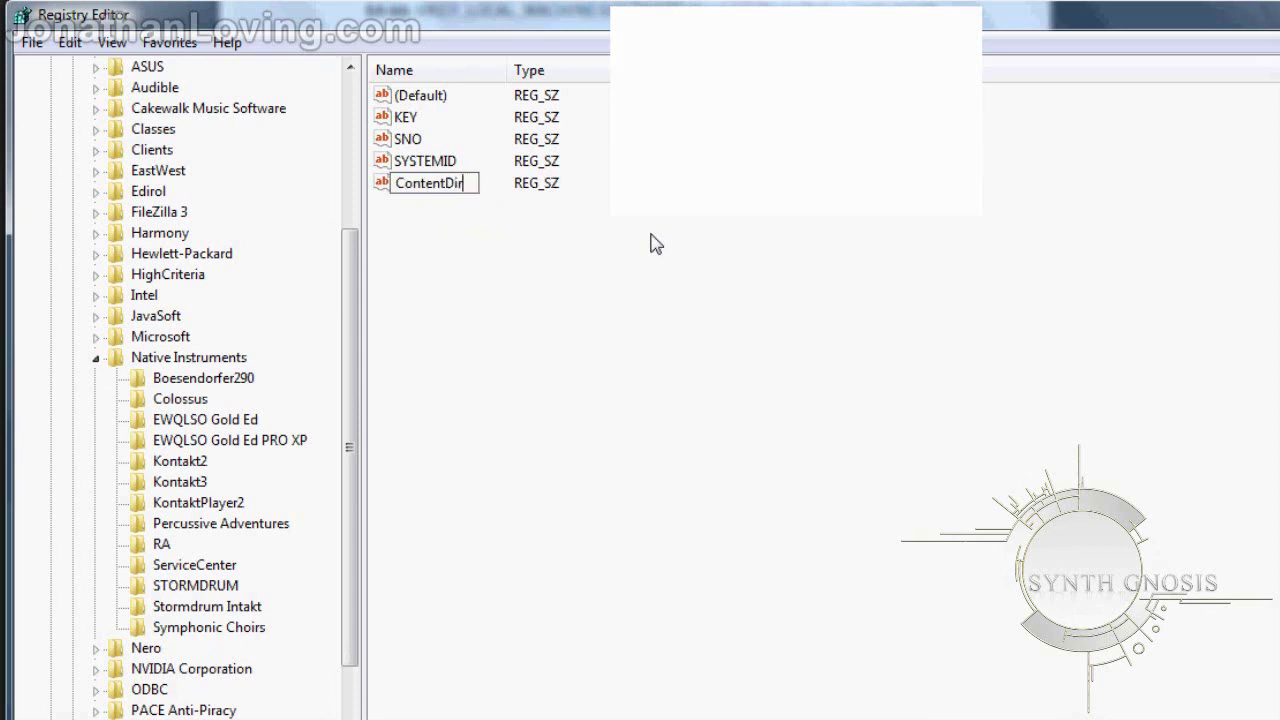
pyautogui.press('Return')
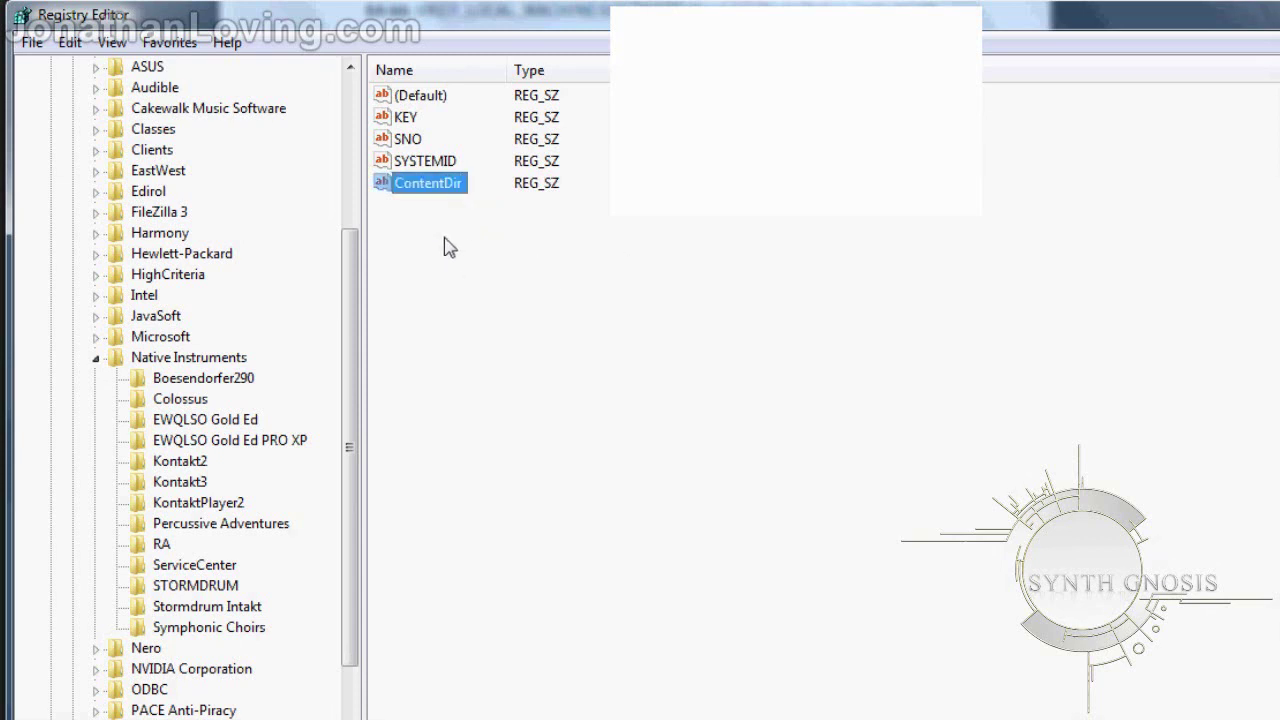
# Open Modify for ContentDir and cancel without changes.
pyautogui.rightClick(437, 187)
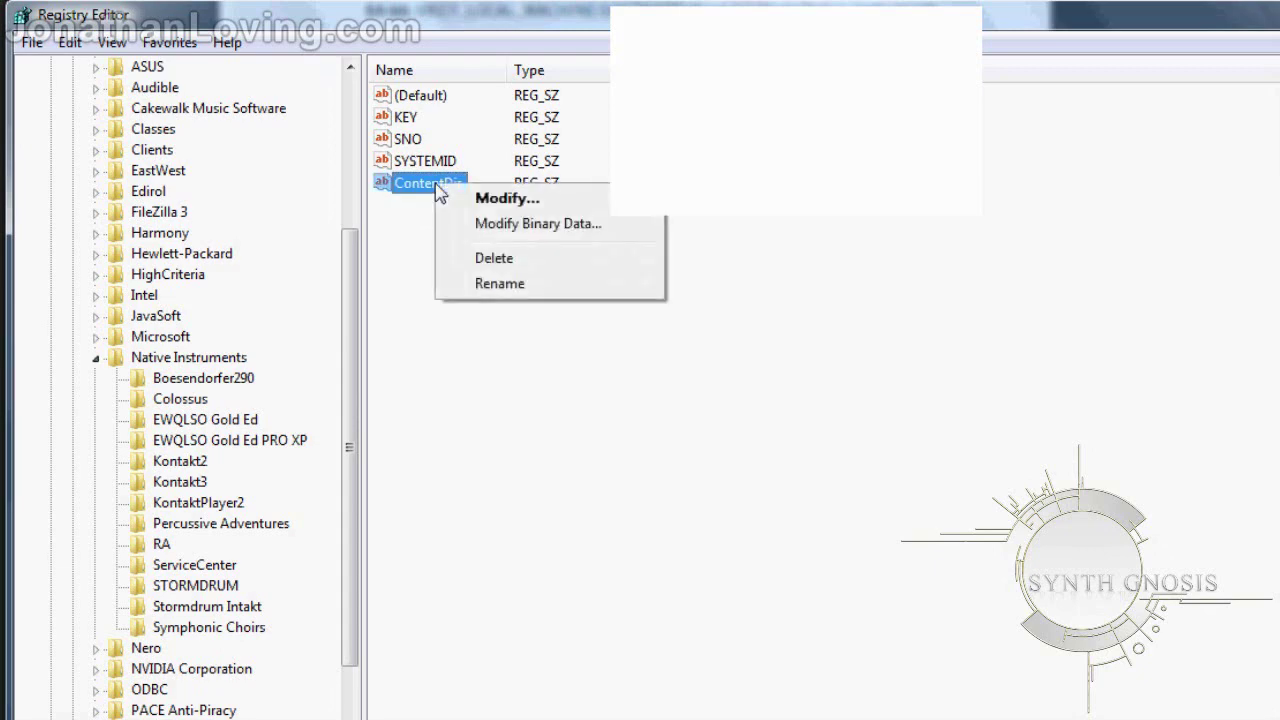
pyautogui.click(468, 198)
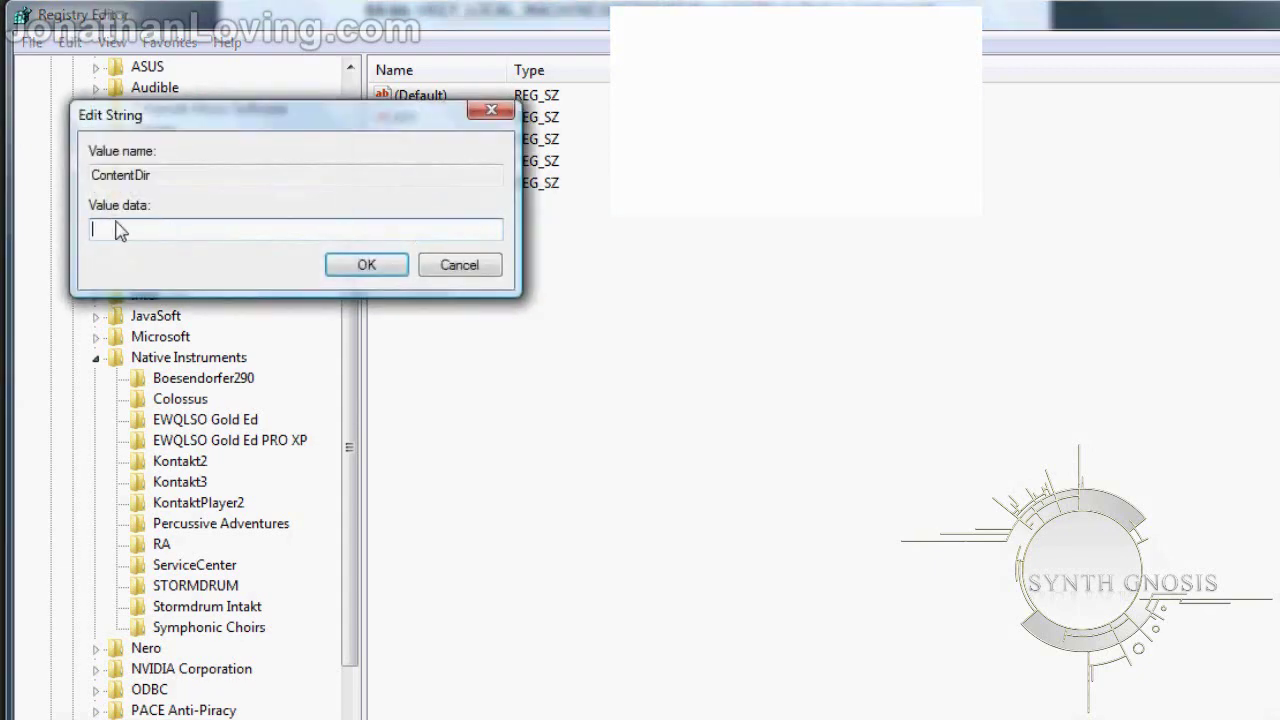
pyautogui.click(461, 265)
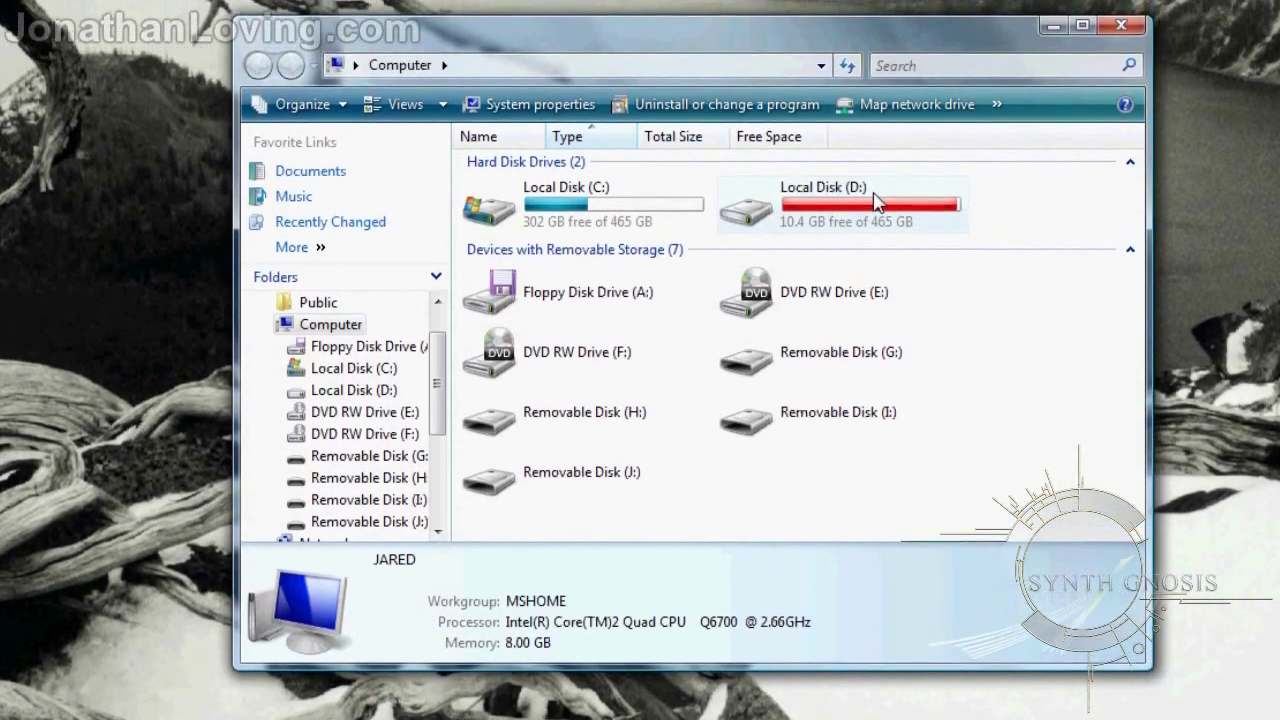
# Open Local Disk (D:) > EastWest > EWQL Orchestra Library > GoldXP.
pyautogui.doubleClick(873, 183)
pyautogui.doubleClick(554, 224)
pyautogui.moveTo(605, 422)
pyautogui.mouseDown()
pyautogui.moveTo(517, 271)
pyautogui.moveTo(558, 398)
pyautogui.moveTo(617, 417)
pyautogui.mouseUp()
pyautogui.doubleClick(570, 222)
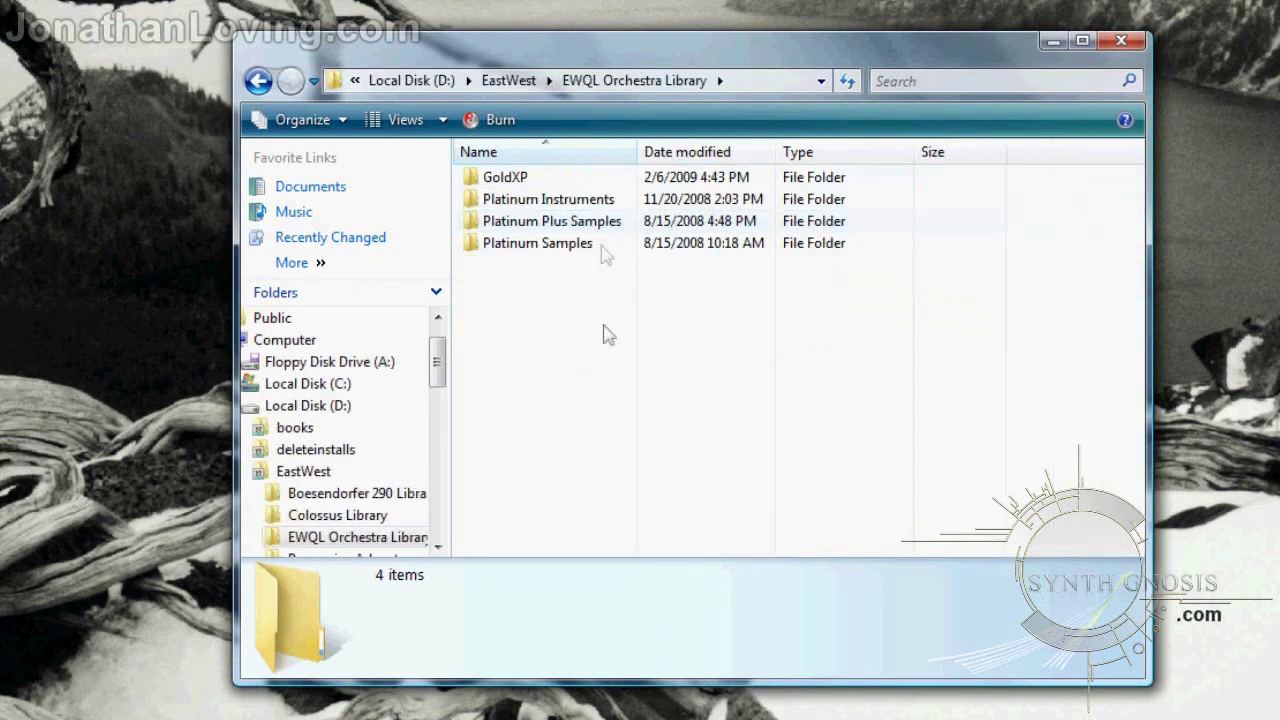
pyautogui.click(515, 182)
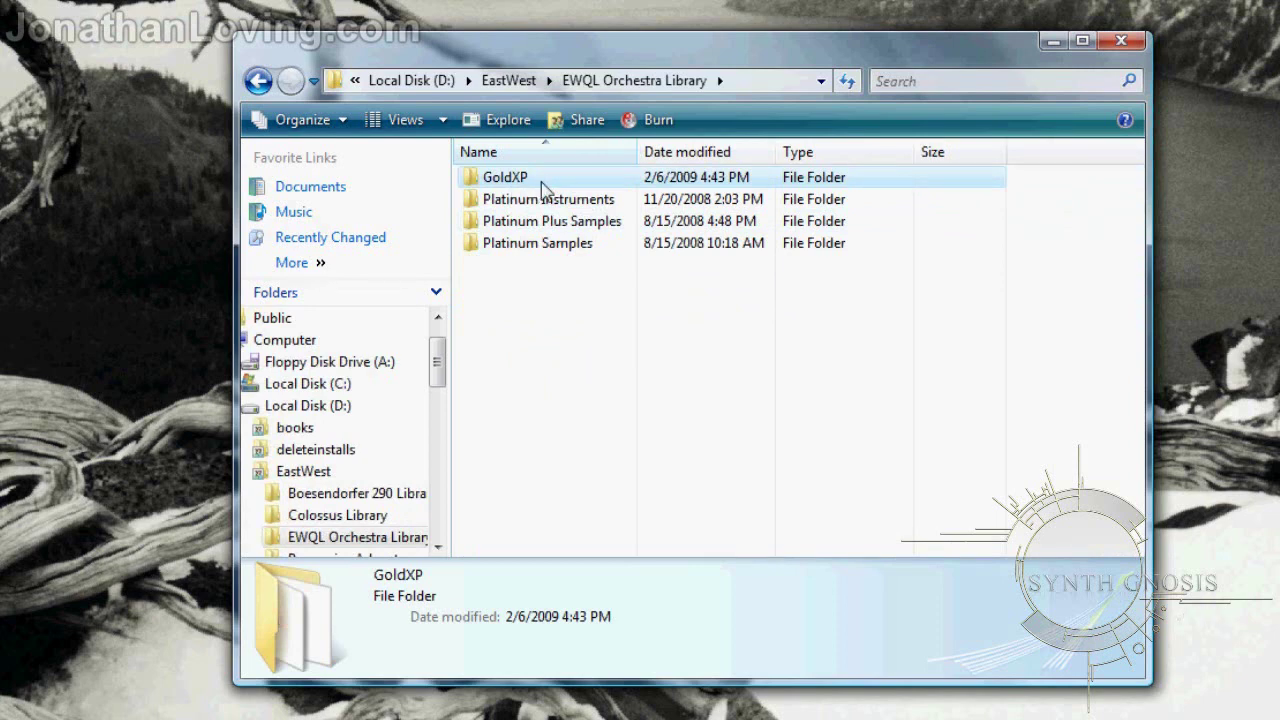
pyautogui.doubleClick(541, 190)
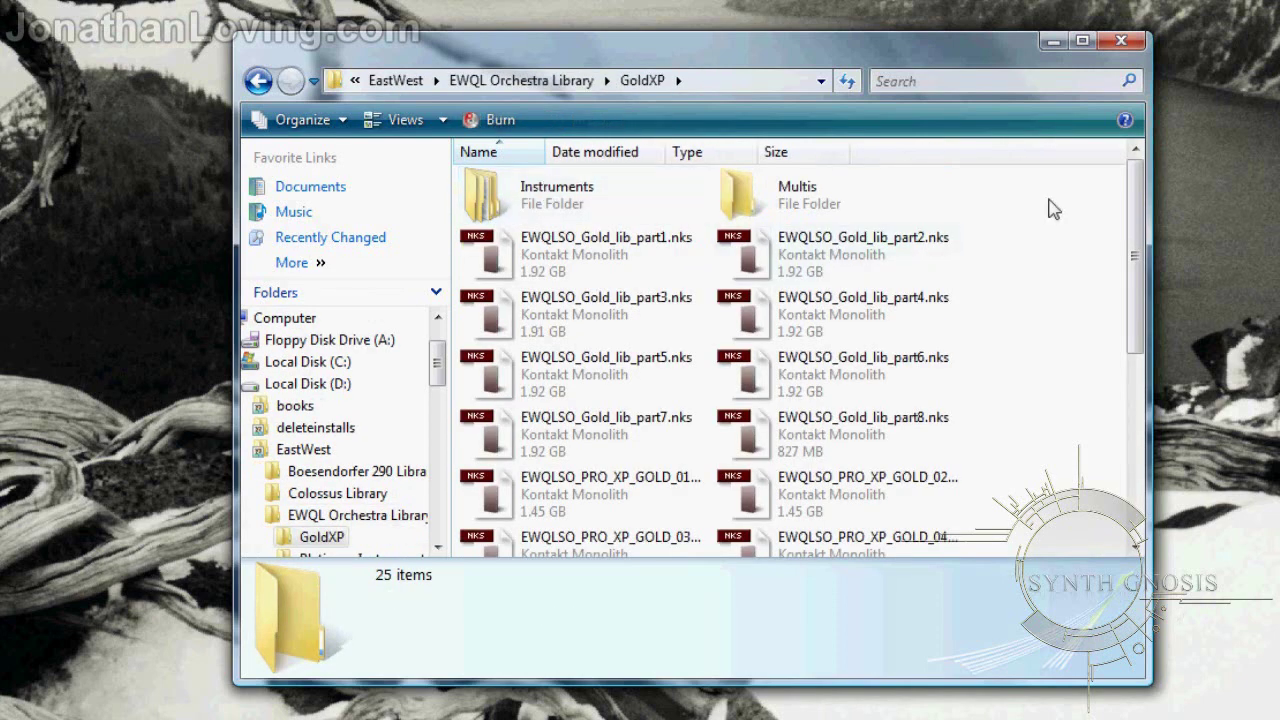
pyautogui.click(597, 210)
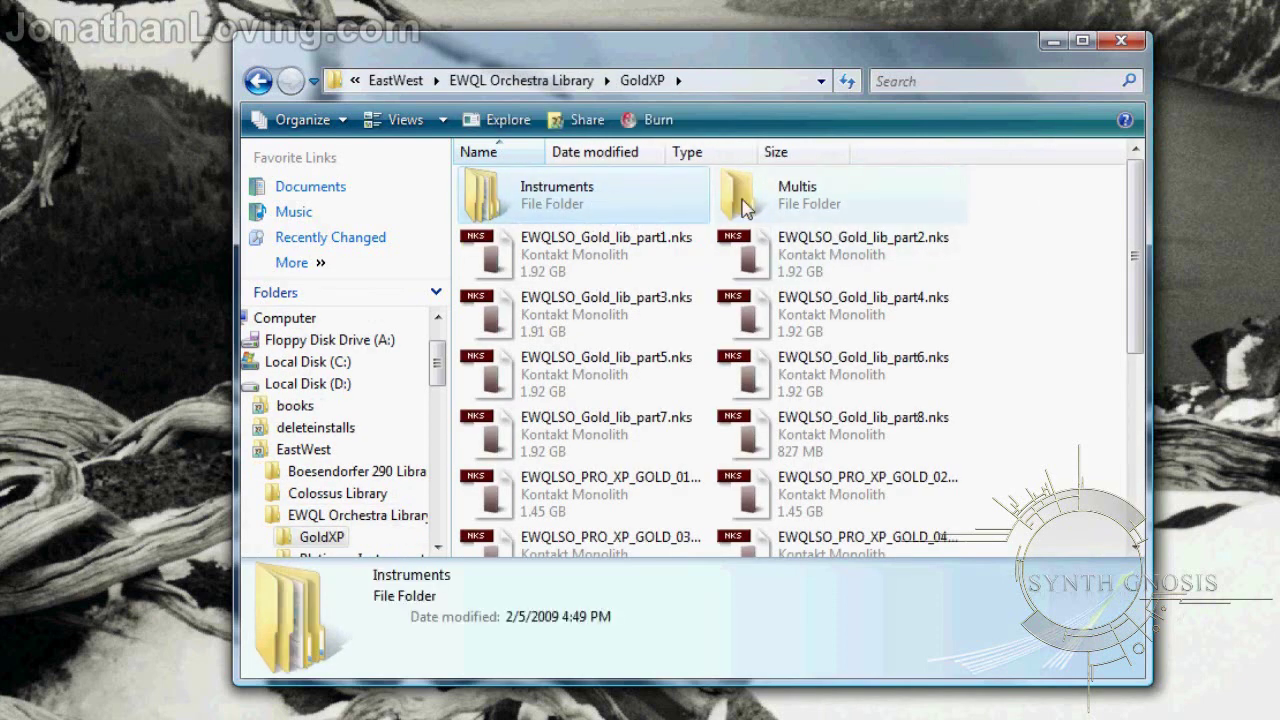
pyautogui.click(790, 200)
pyautogui.click(1051, 229)
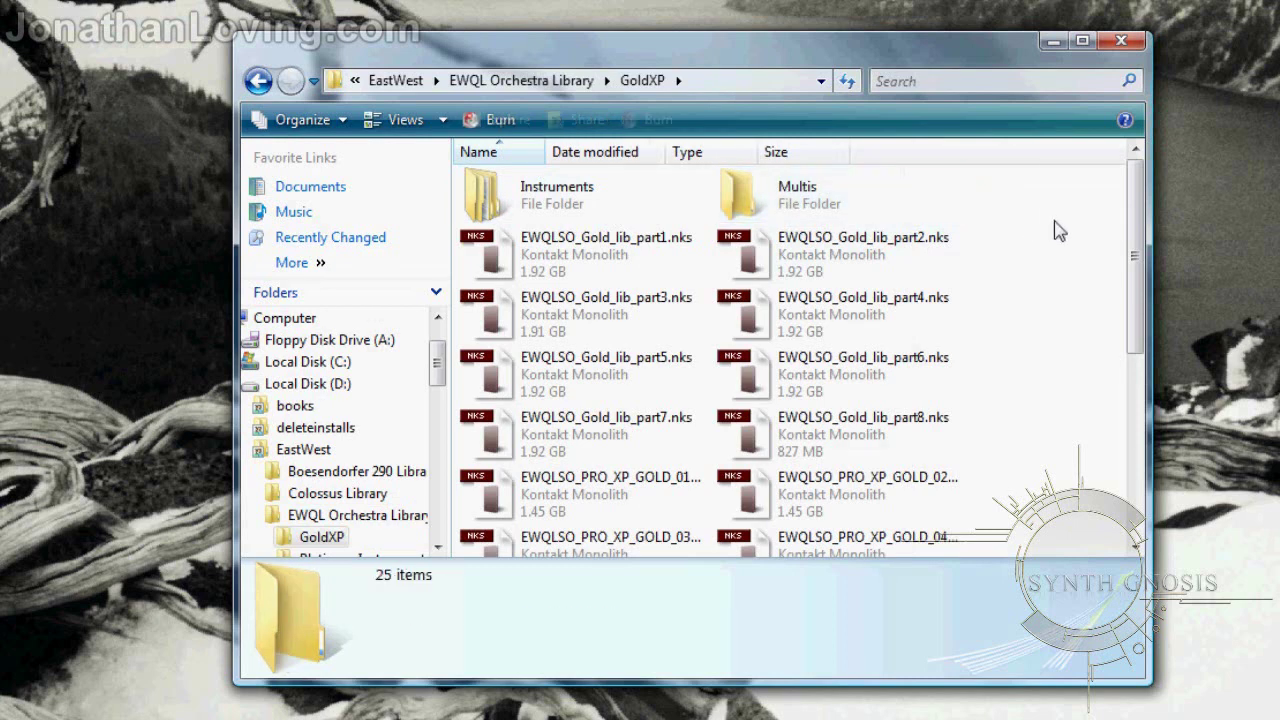
# Copy the GoldXP folder's full path from the address bar.
pyautogui.click(700, 90)
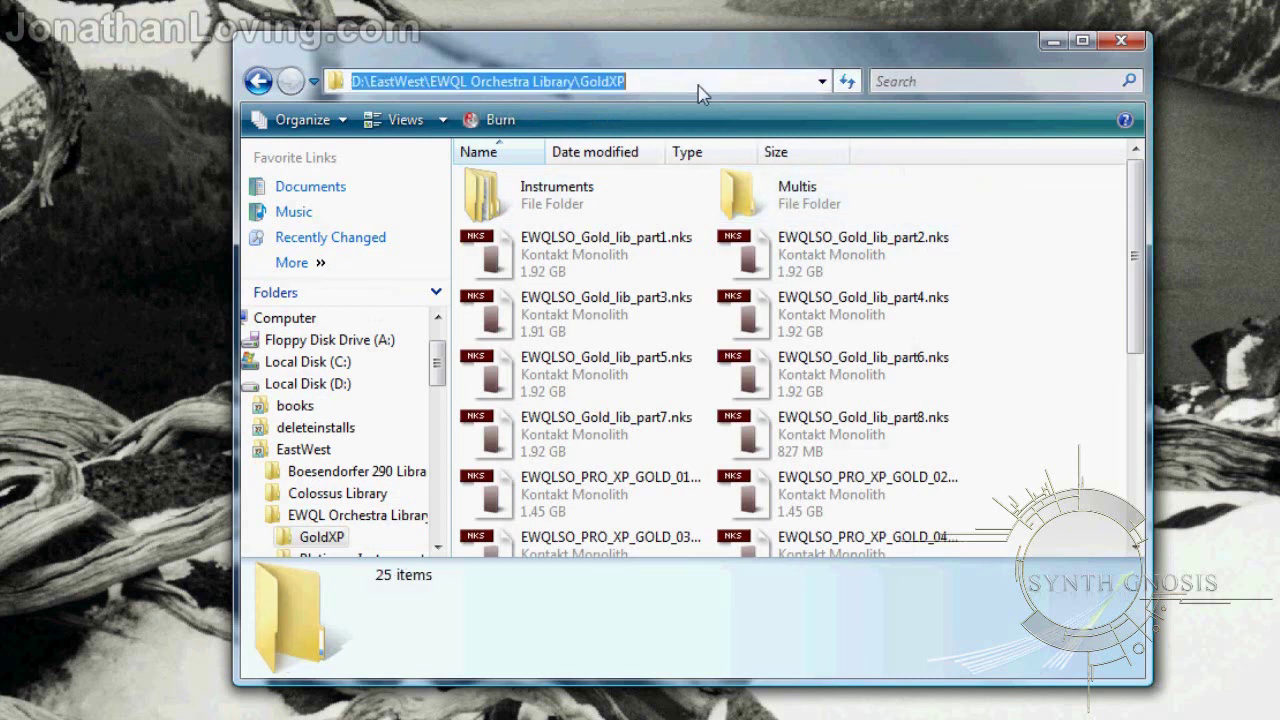
pyautogui.rightClick(617, 82)
pyautogui.click(660, 157)
pyautogui.click(1035, 208)
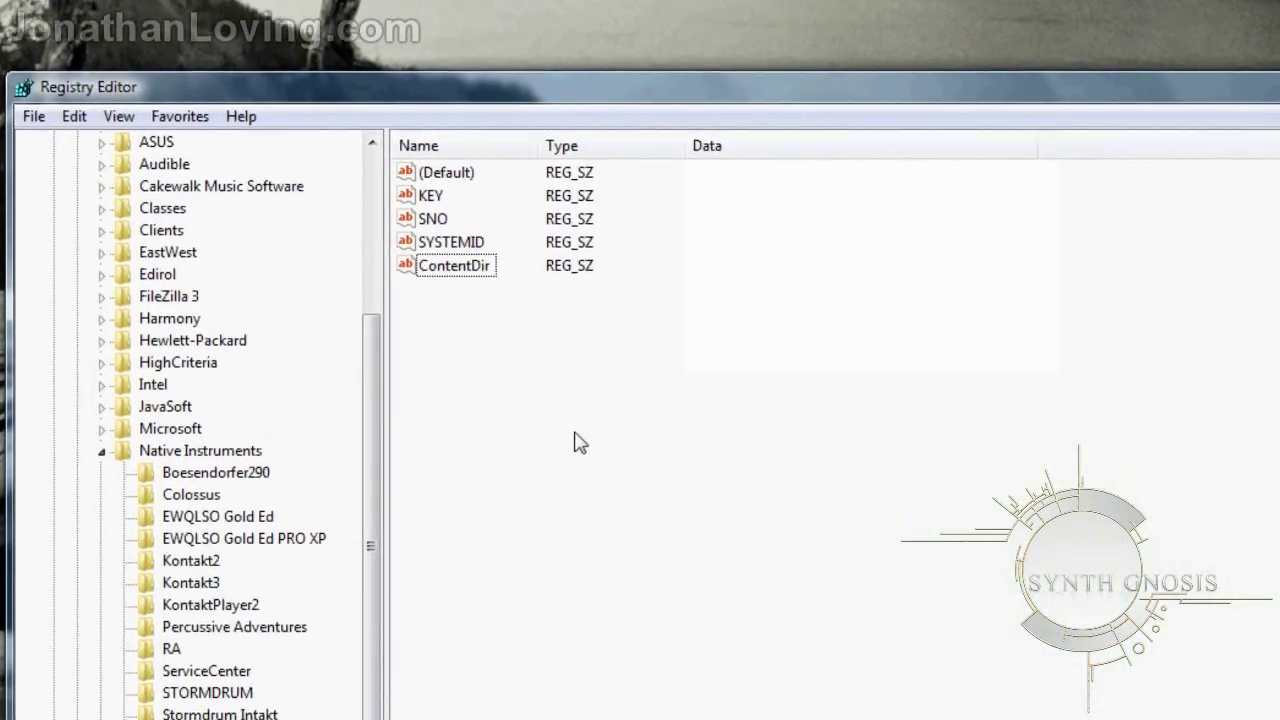
# Paste D:\EastWest\EWQL Orchestra Library\GoldXP as ContentDir's value data and confirm with OK.
pyautogui.click(462, 269)
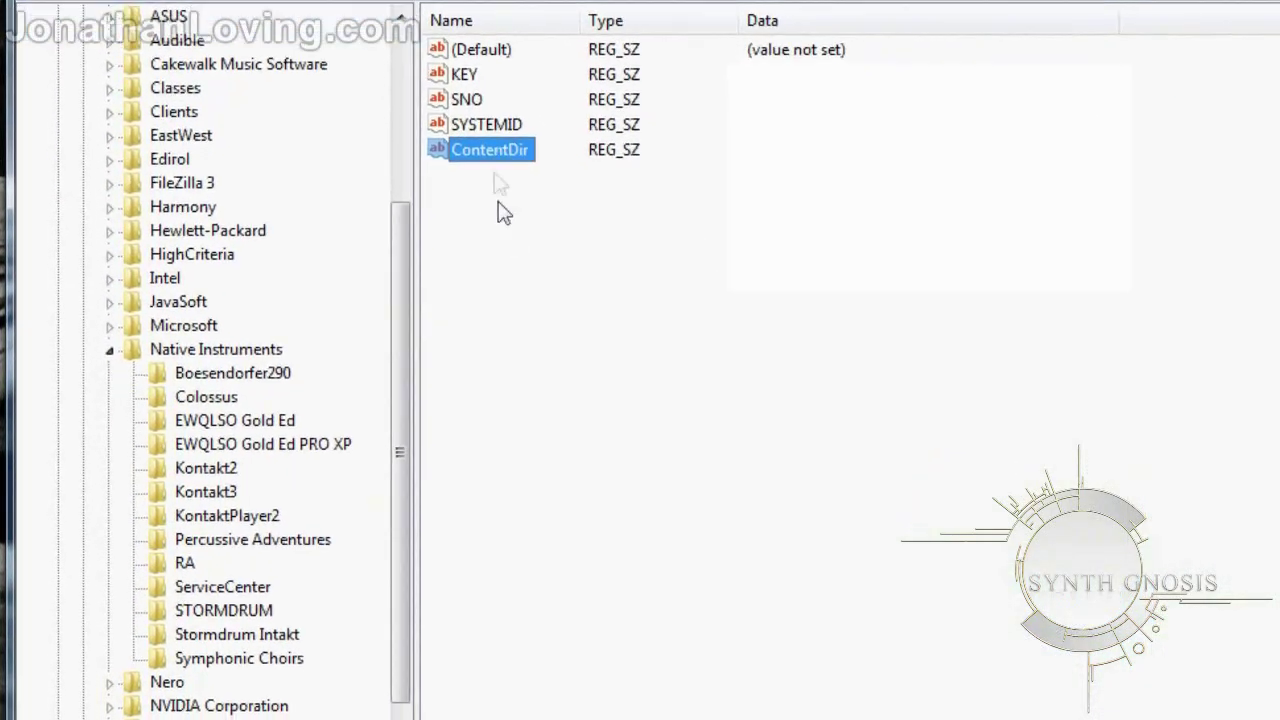
pyautogui.rightClick(499, 145)
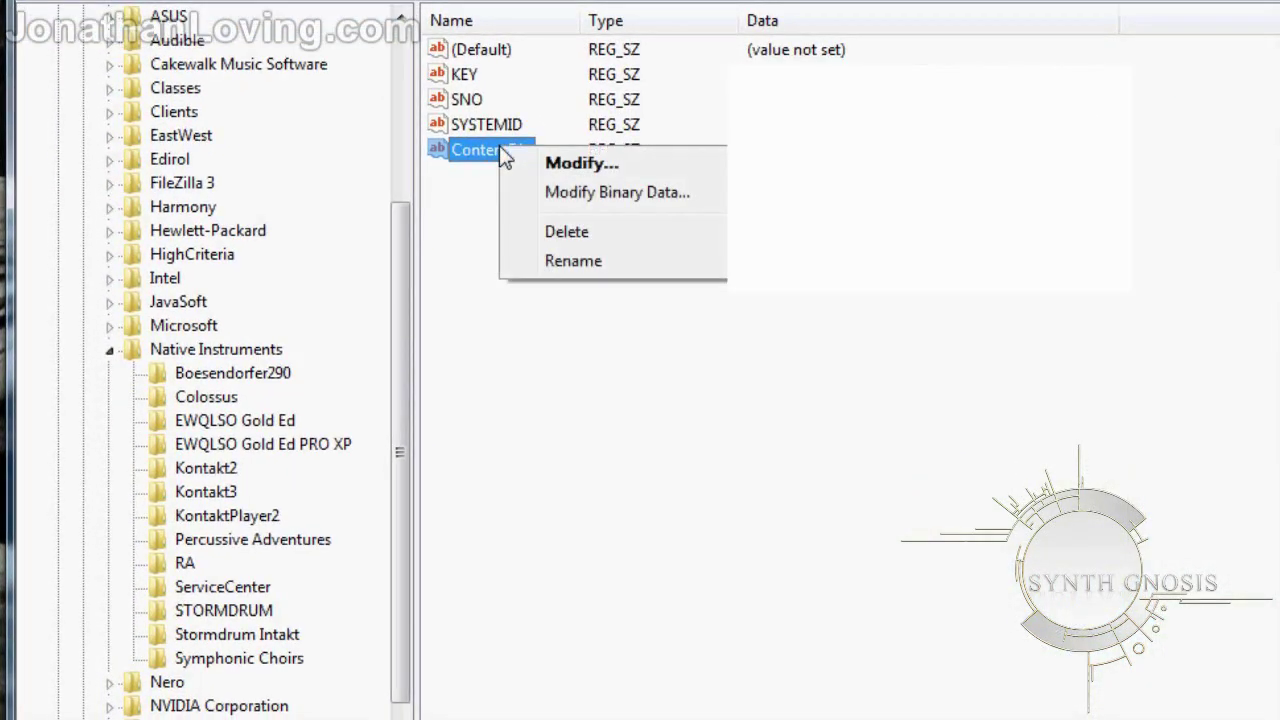
pyautogui.click(582, 168)
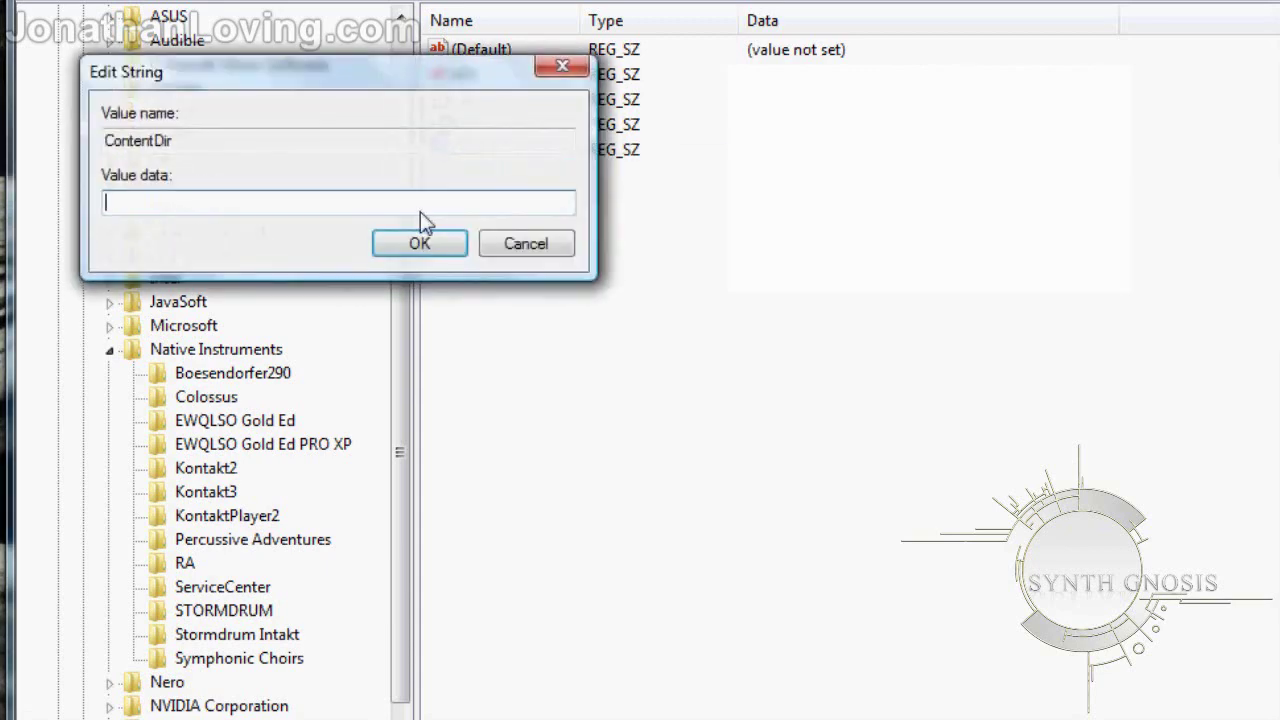
pyautogui.rightClick(198, 206)
pyautogui.click(288, 323)
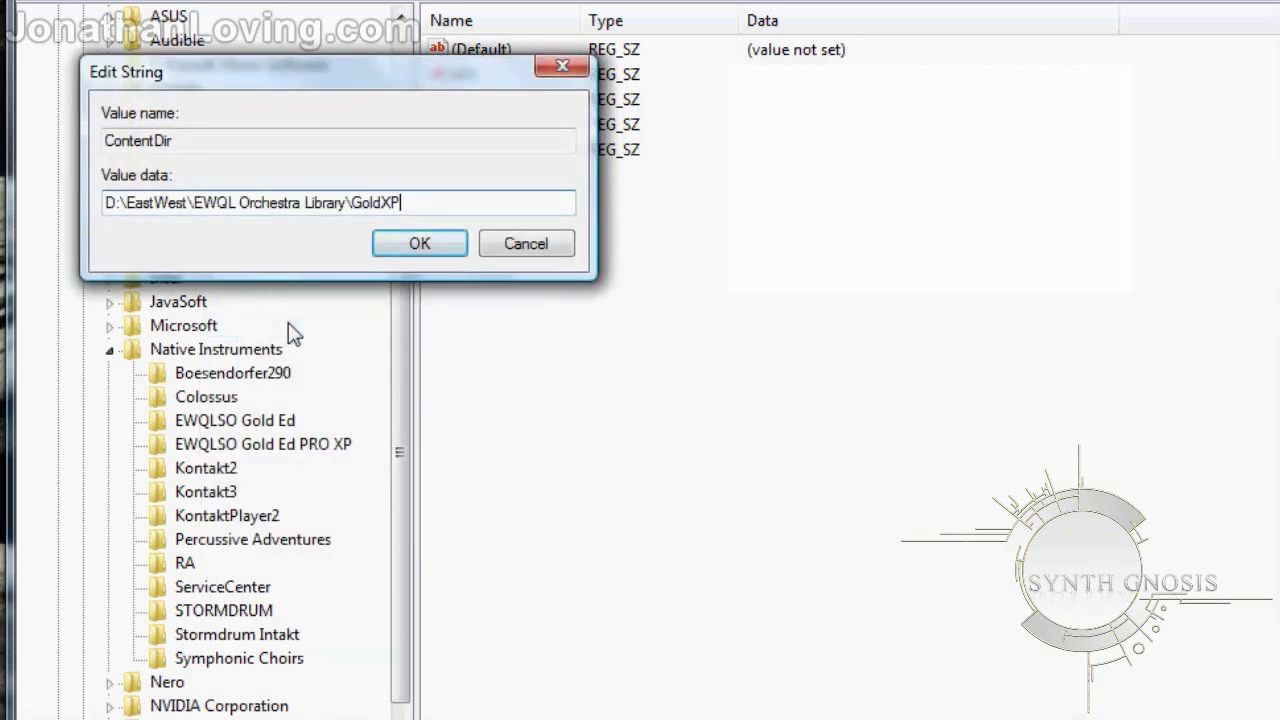
pyautogui.click(421, 250)
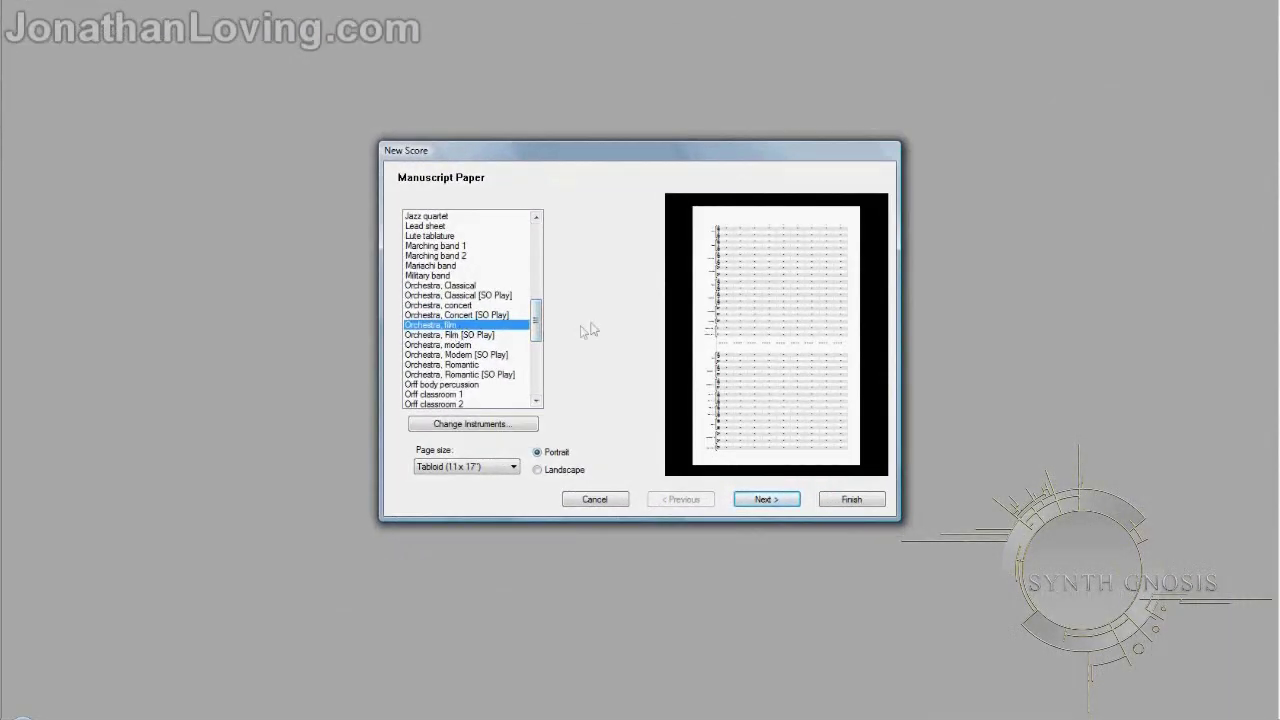
# Pick the EWQLSO Gold Pro XP [Kontakt] house style, then step back to manuscript paper.
pyautogui.click(750, 497)
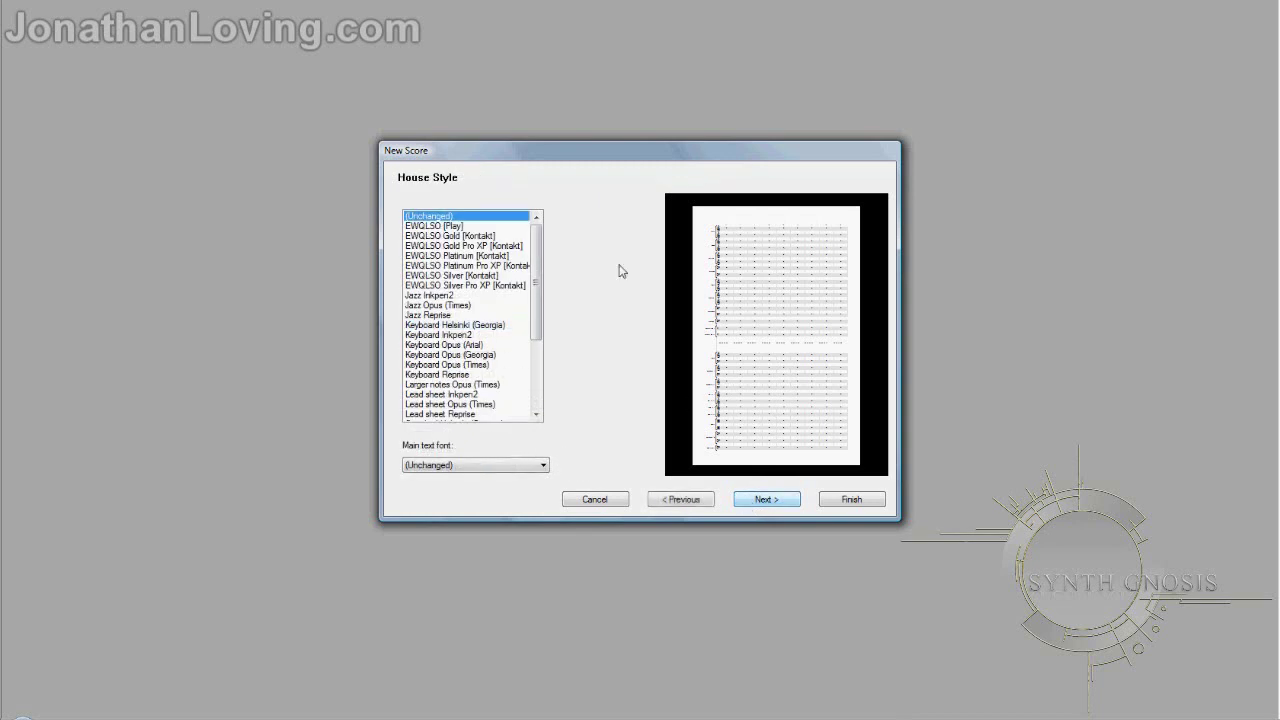
pyautogui.click(512, 248)
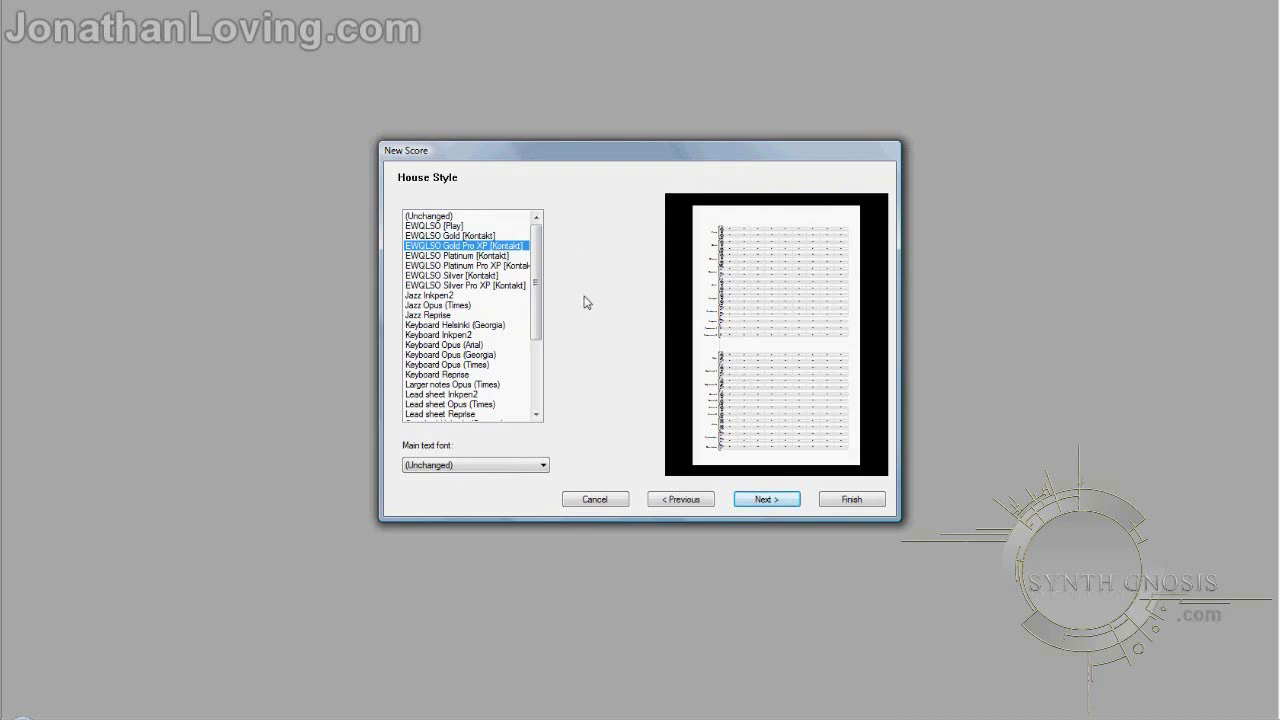
pyautogui.click(679, 499)
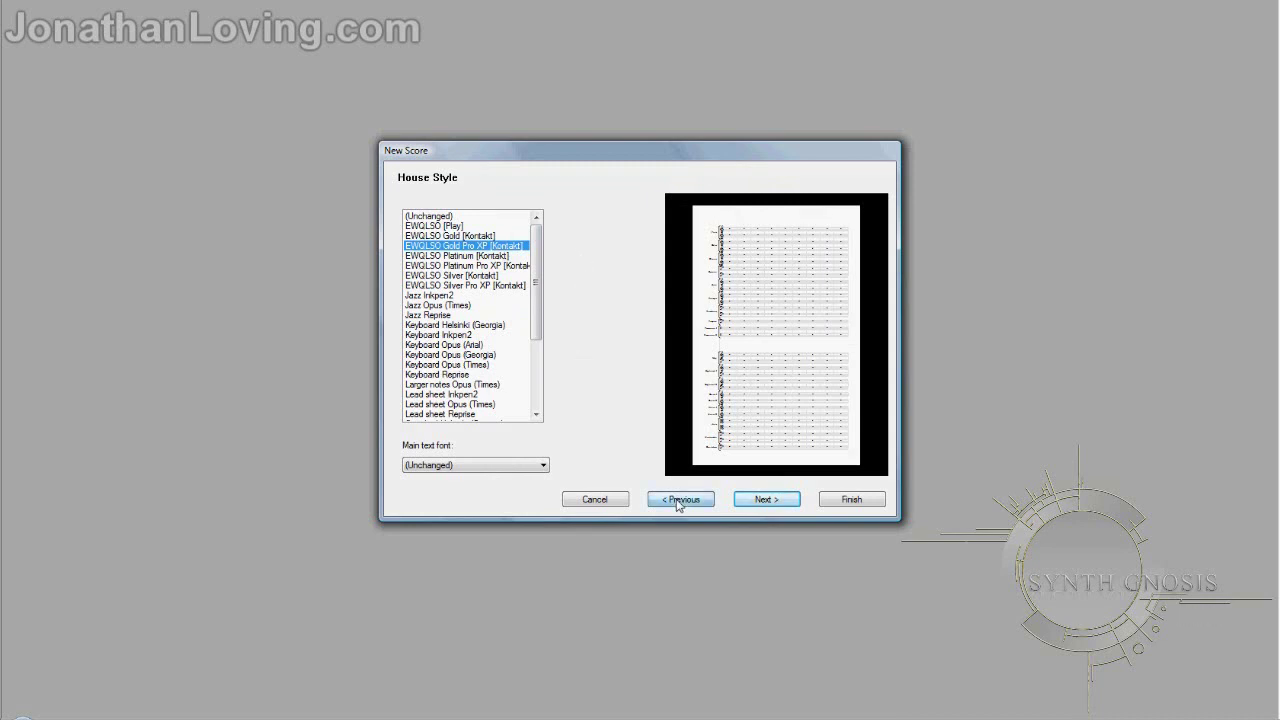
pyautogui.click(485, 426)
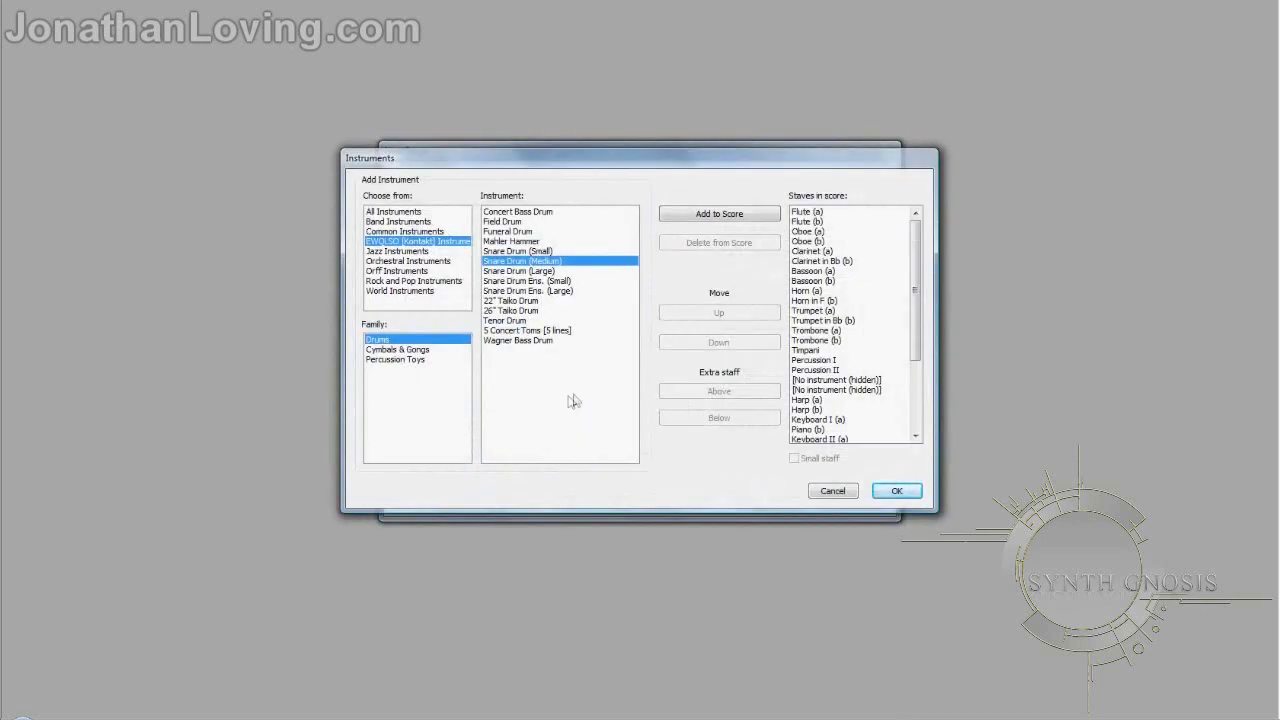
# Delete the Percussion I and Percussion II staves from the score.
pyautogui.moveTo(915, 310); pyautogui.dragTo(918, 380)
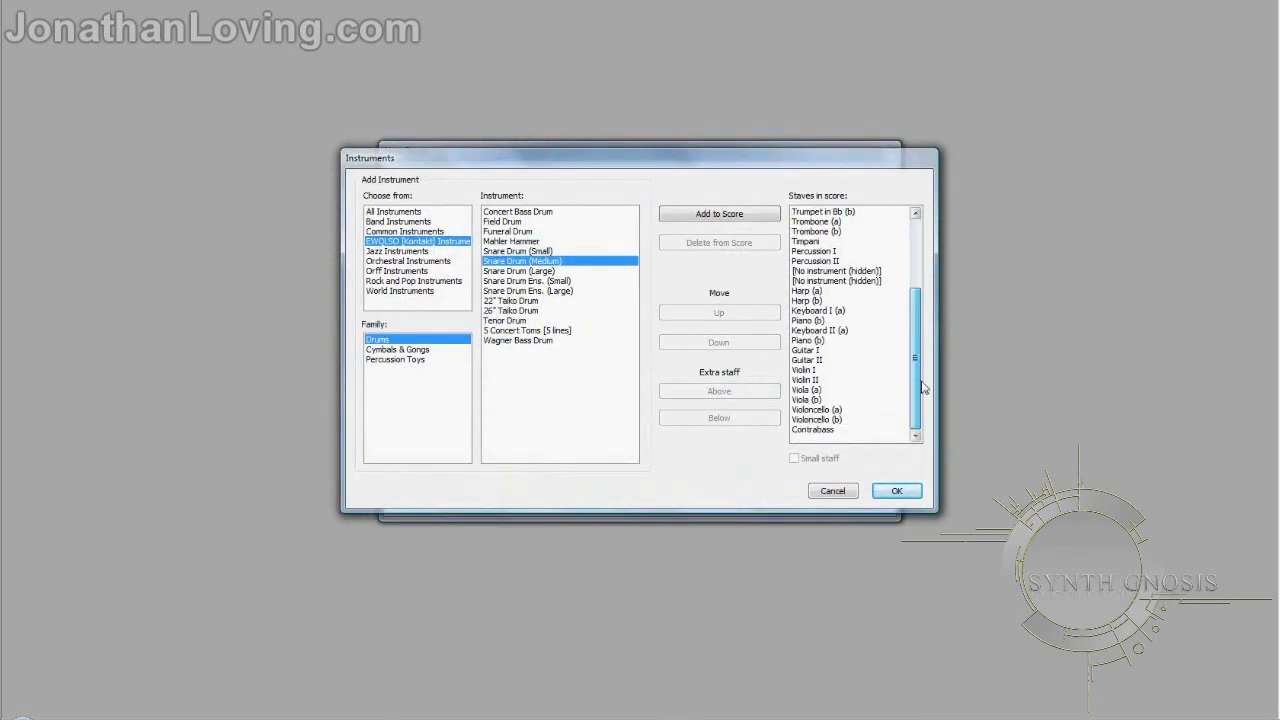
pyautogui.click(830, 251)
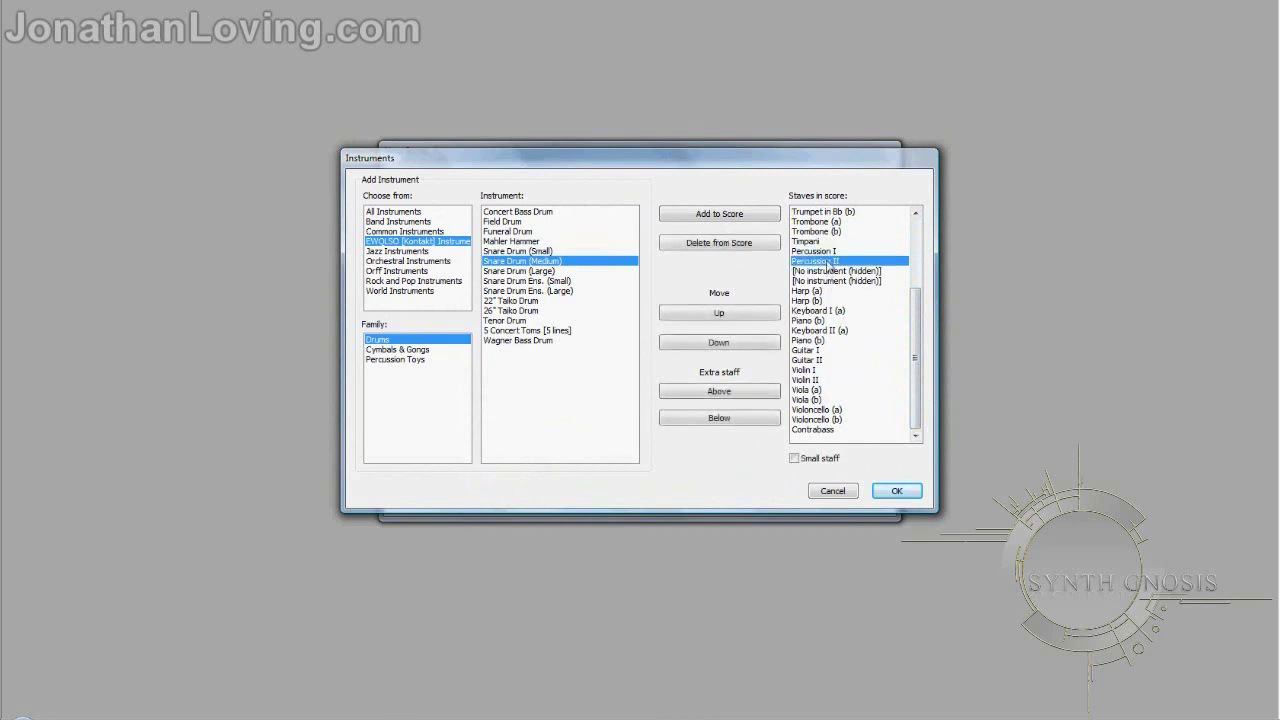
pyautogui.click(828, 261)
pyautogui.moveTo(918, 345); pyautogui.dragTo(917, 318)
pyautogui.click(841, 291)
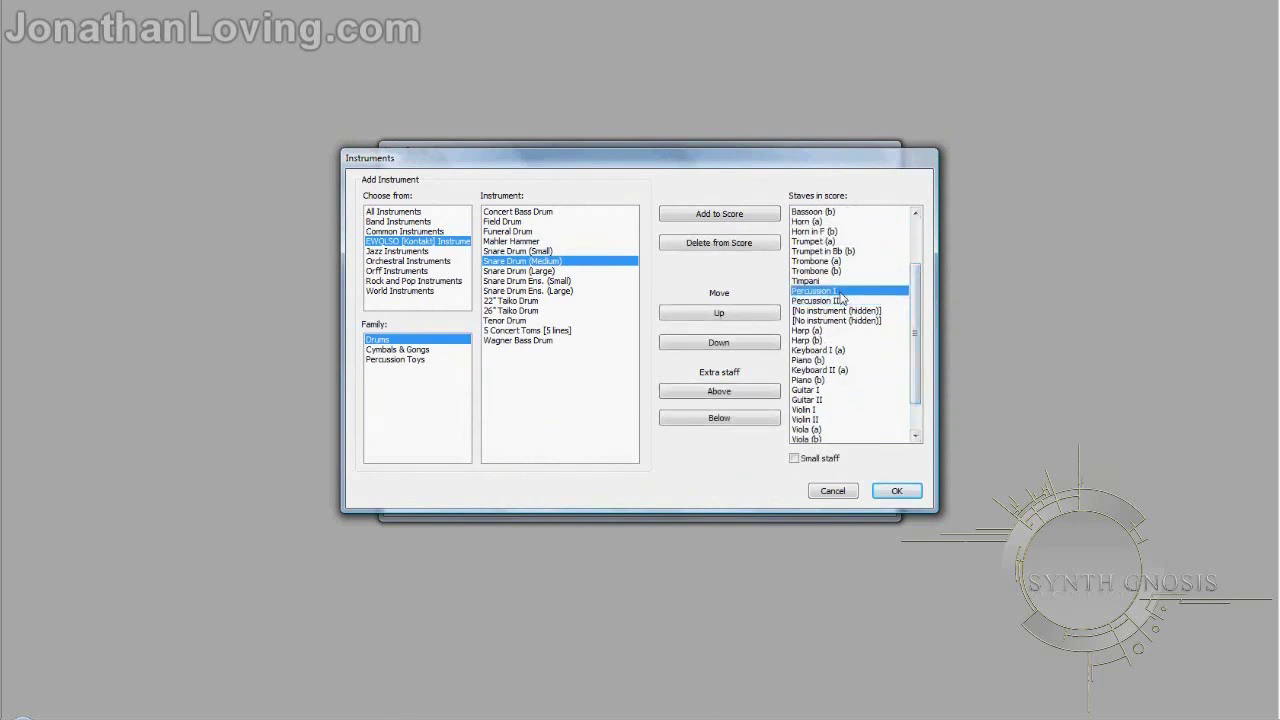
pyautogui.click(719, 243)
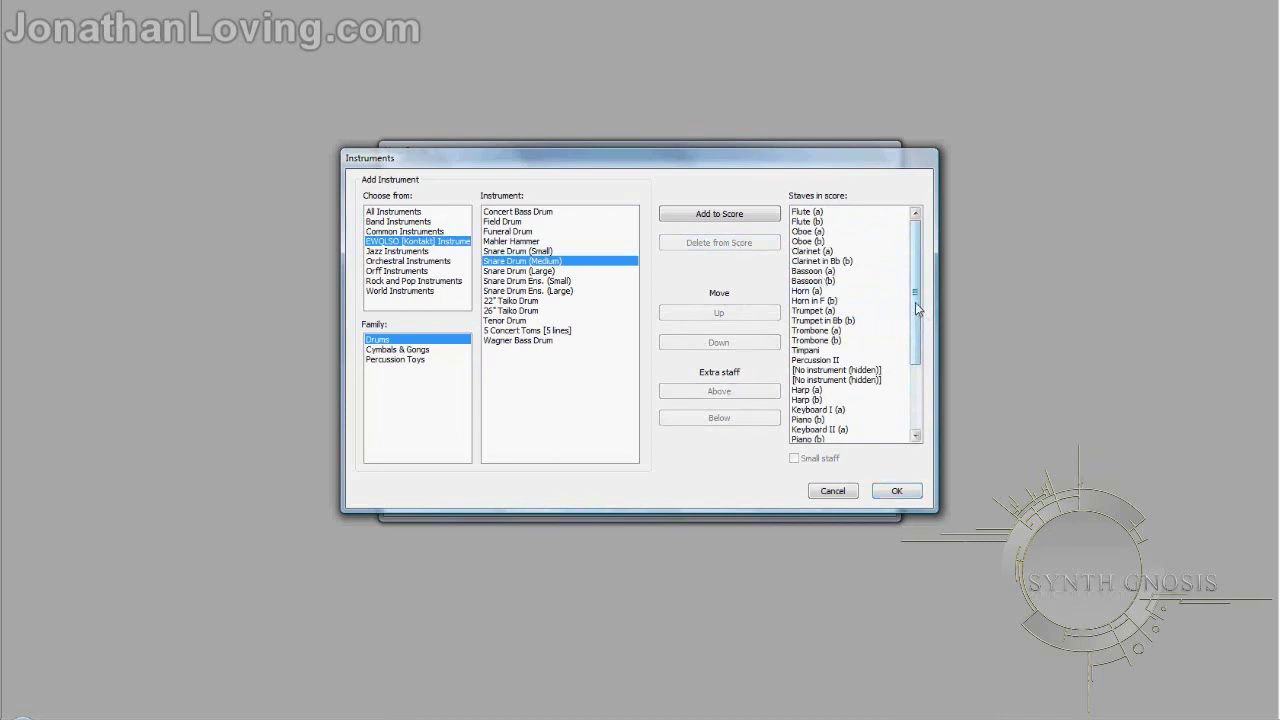
pyautogui.click(836, 360)
pyautogui.click(729, 250)
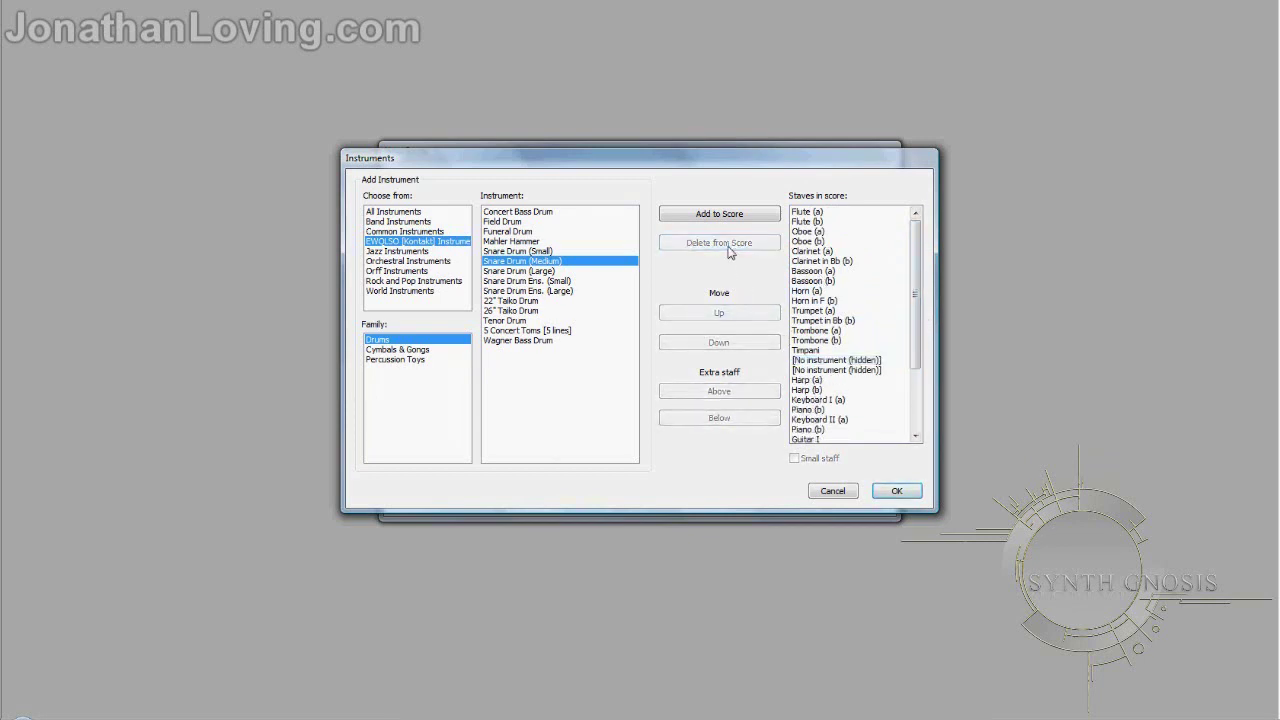
# Add Snare Drum (Medium) from the Drums family to the score.
pyautogui.click(417, 350)
pyautogui.click(413, 362)
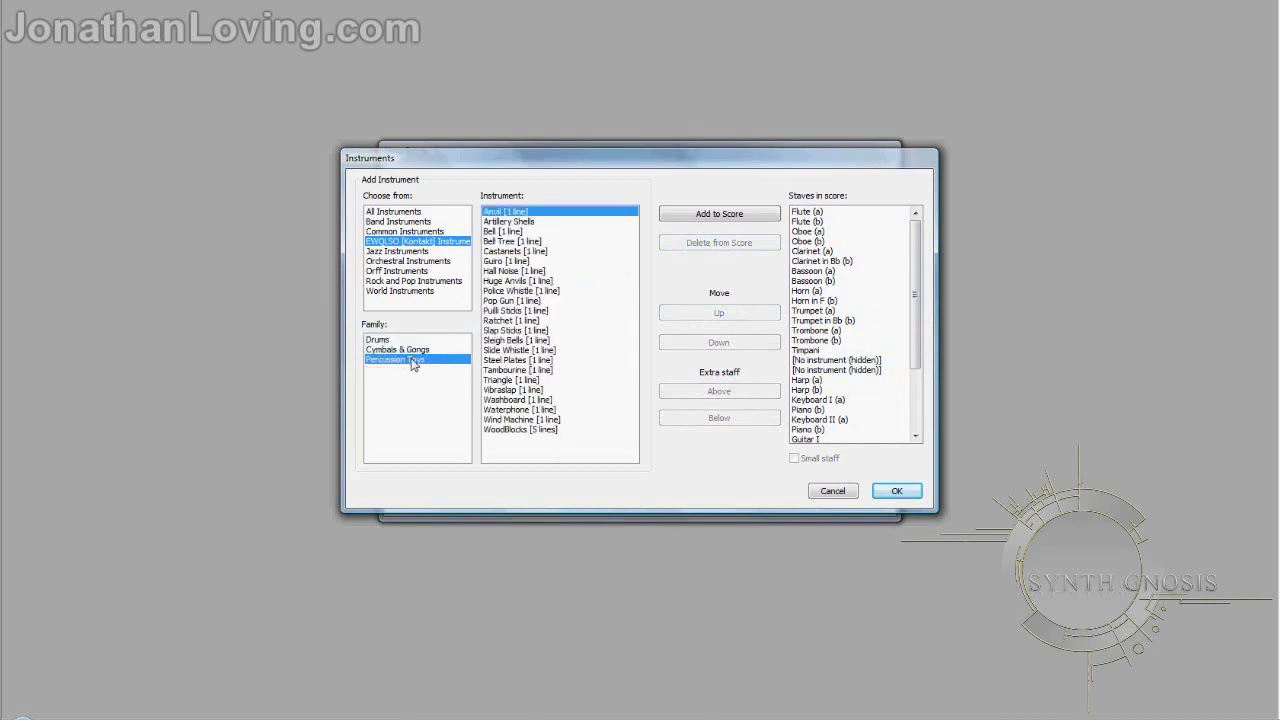
pyautogui.click(395, 341)
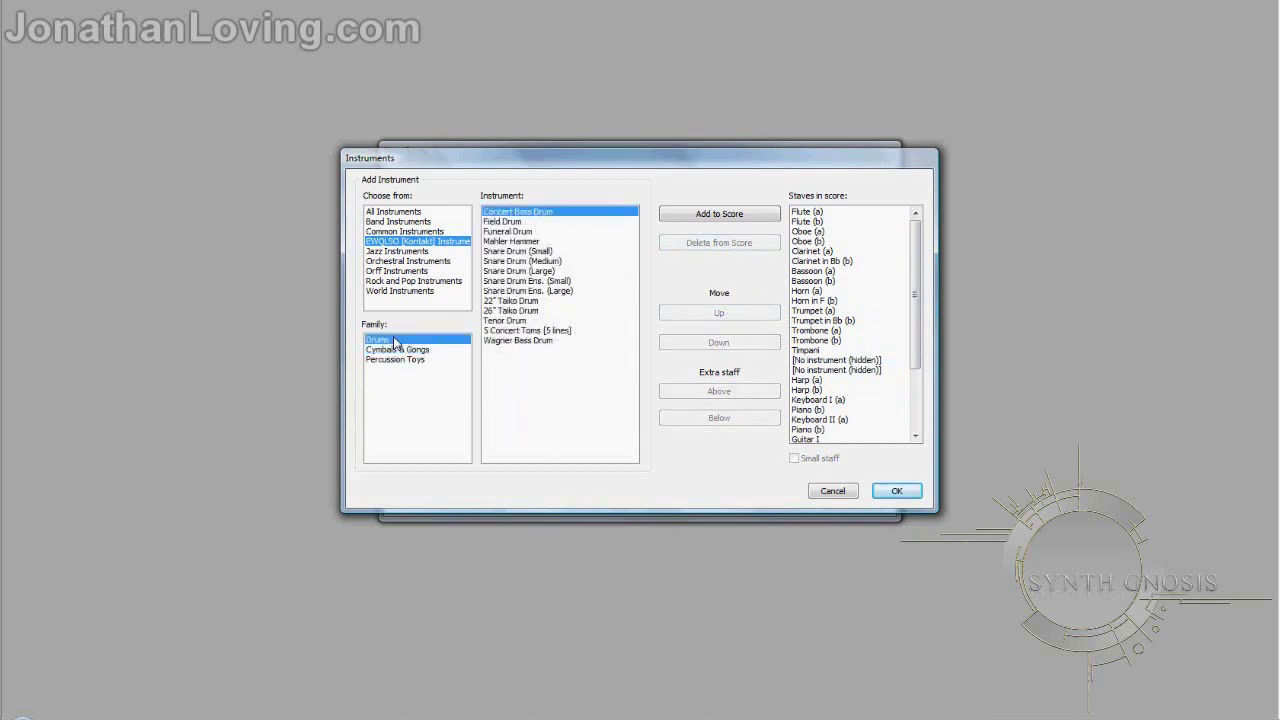
pyautogui.click(549, 261)
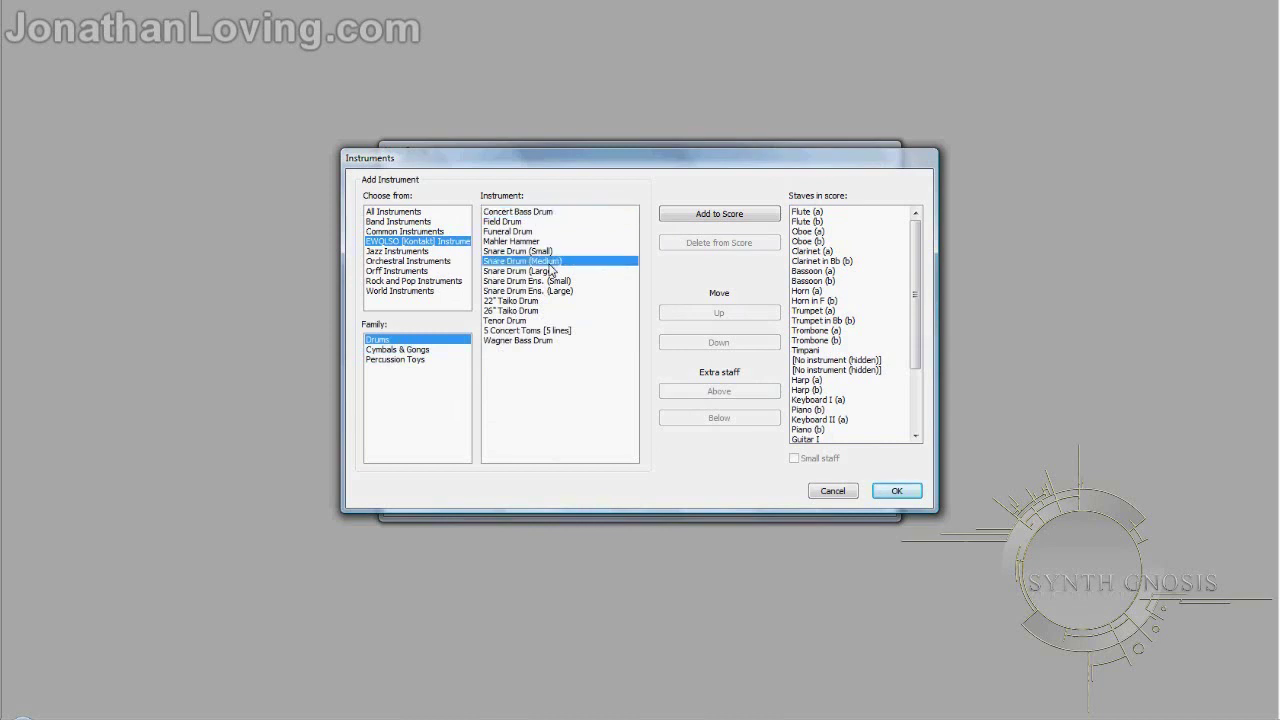
pyautogui.click(688, 216)
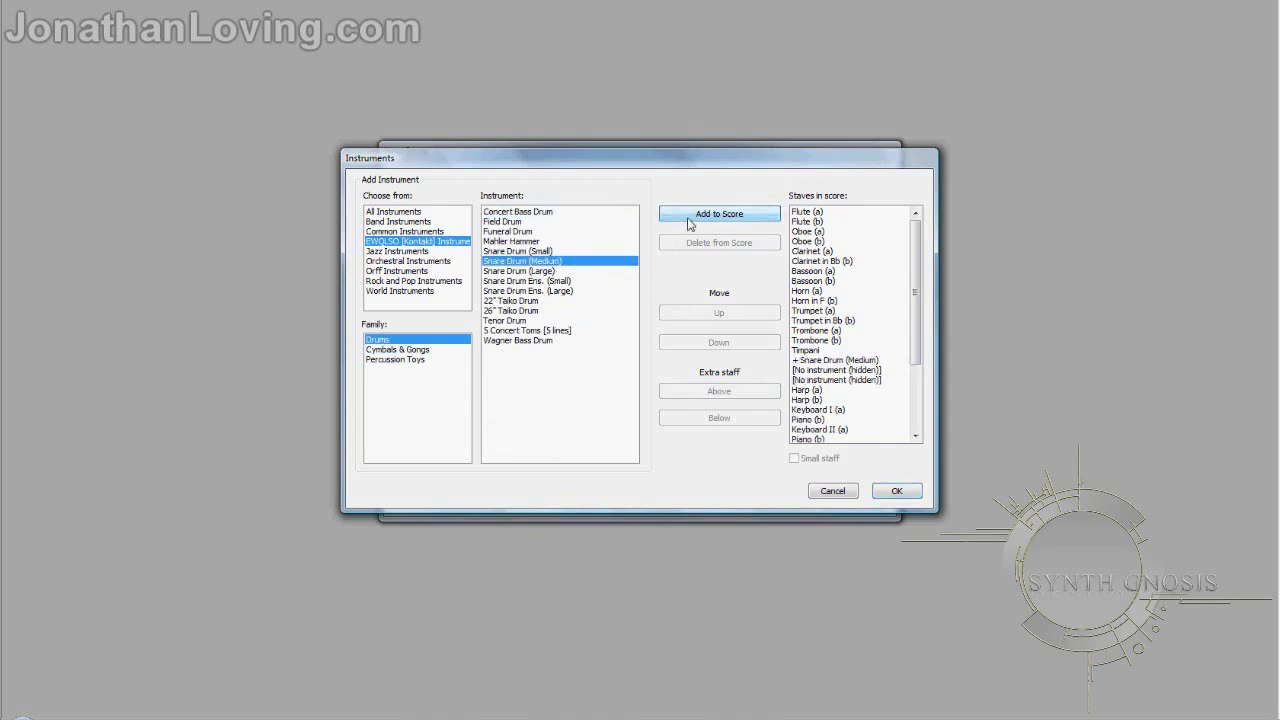
pyautogui.click(899, 490)
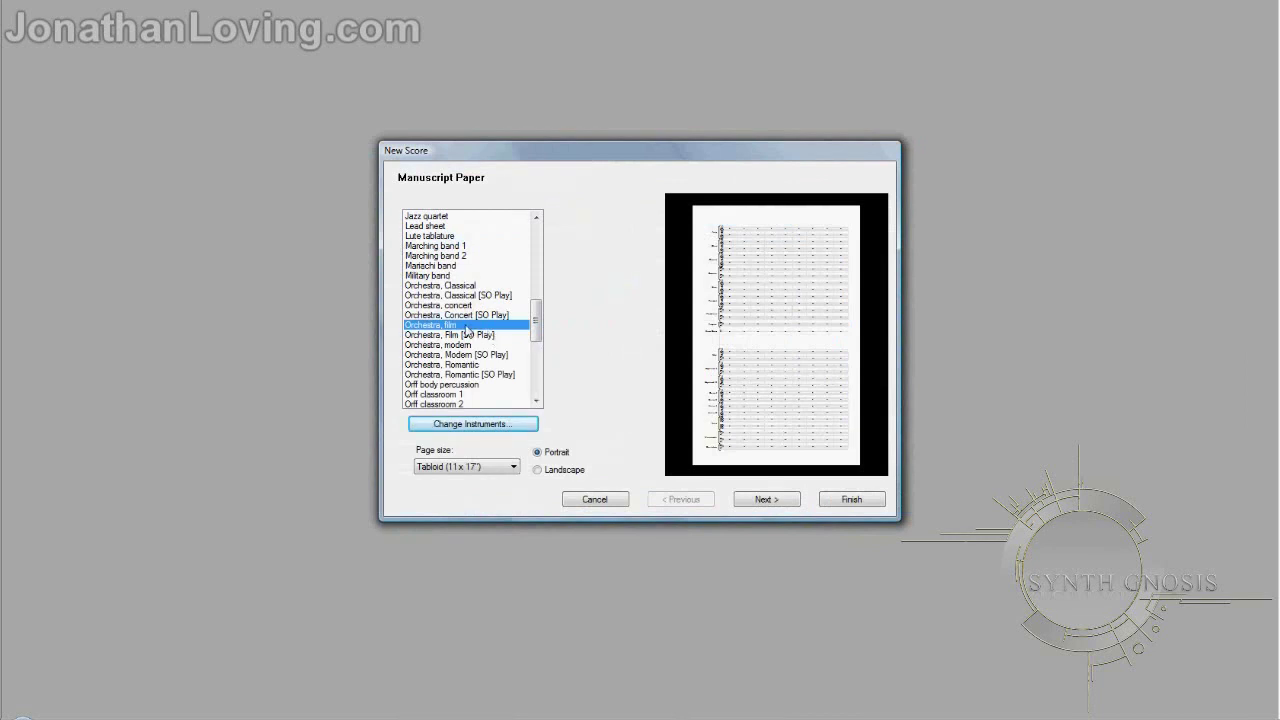
# Select the EWQLSO Gold Pro XP [Kontakt] house style and finish the New Score wizard.
pyautogui.click(768, 500)
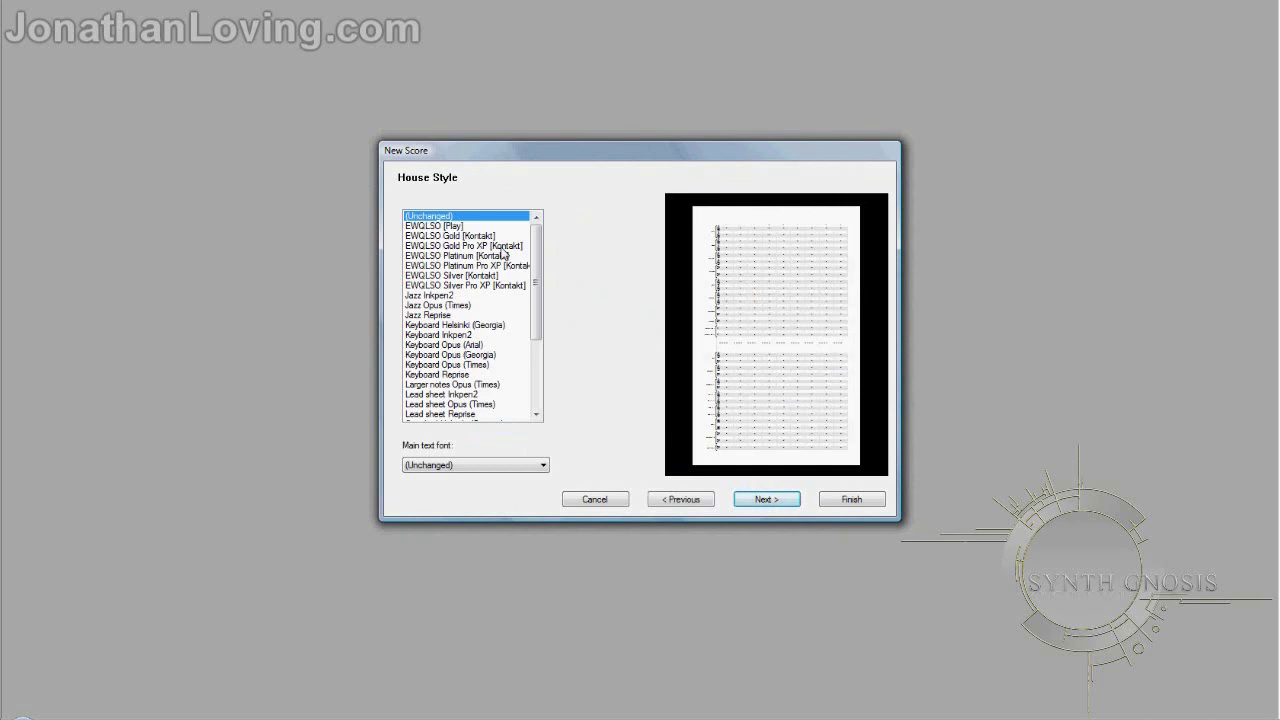
pyautogui.click(501, 248)
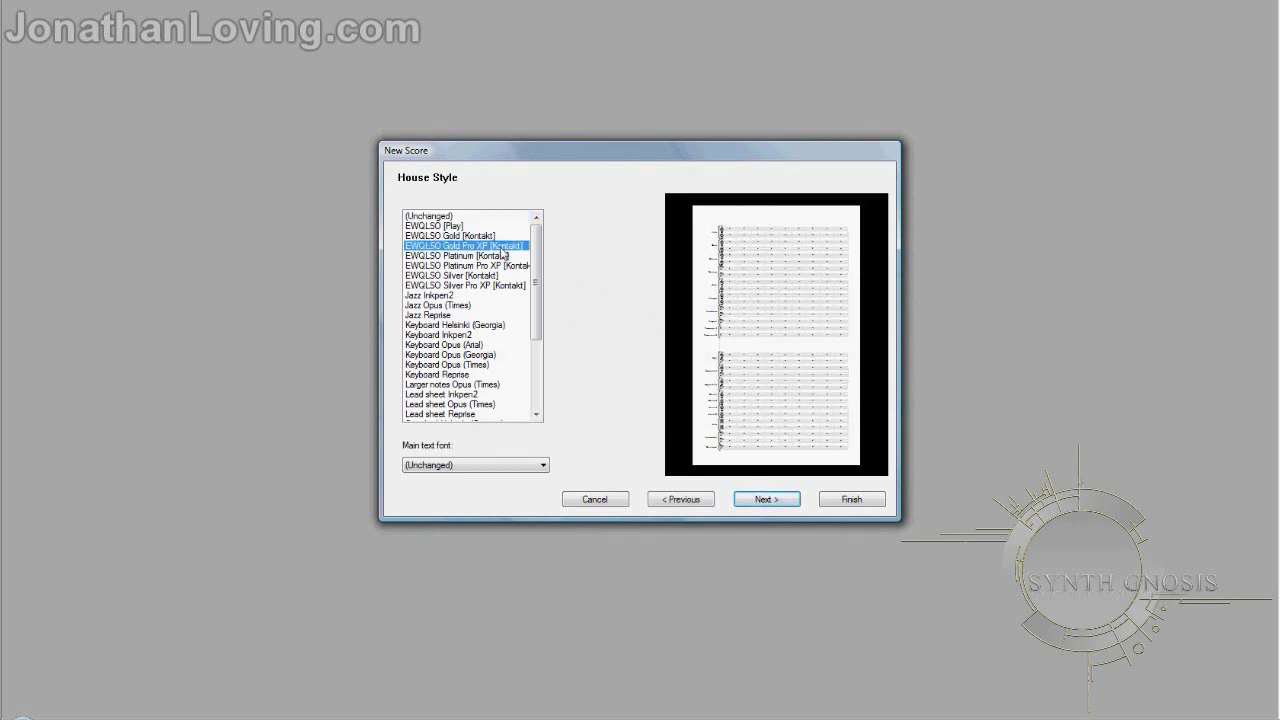
pyautogui.click(762, 501)
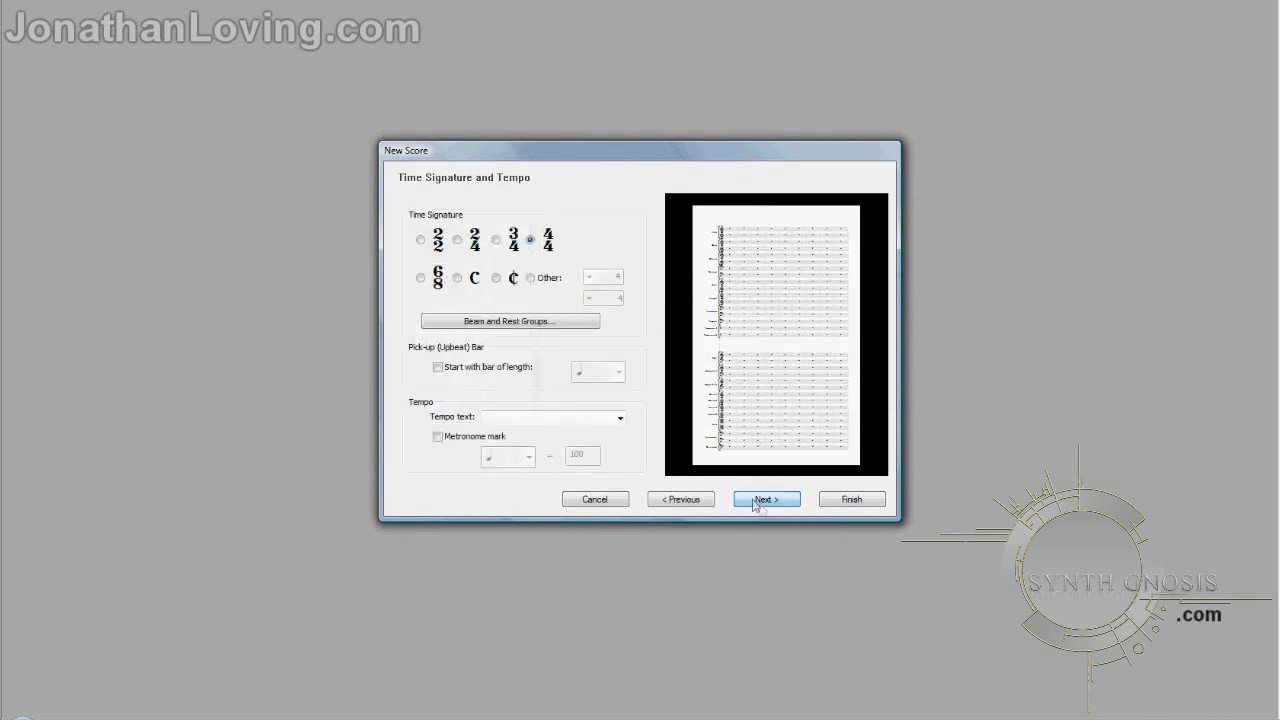
pyautogui.click(851, 500)
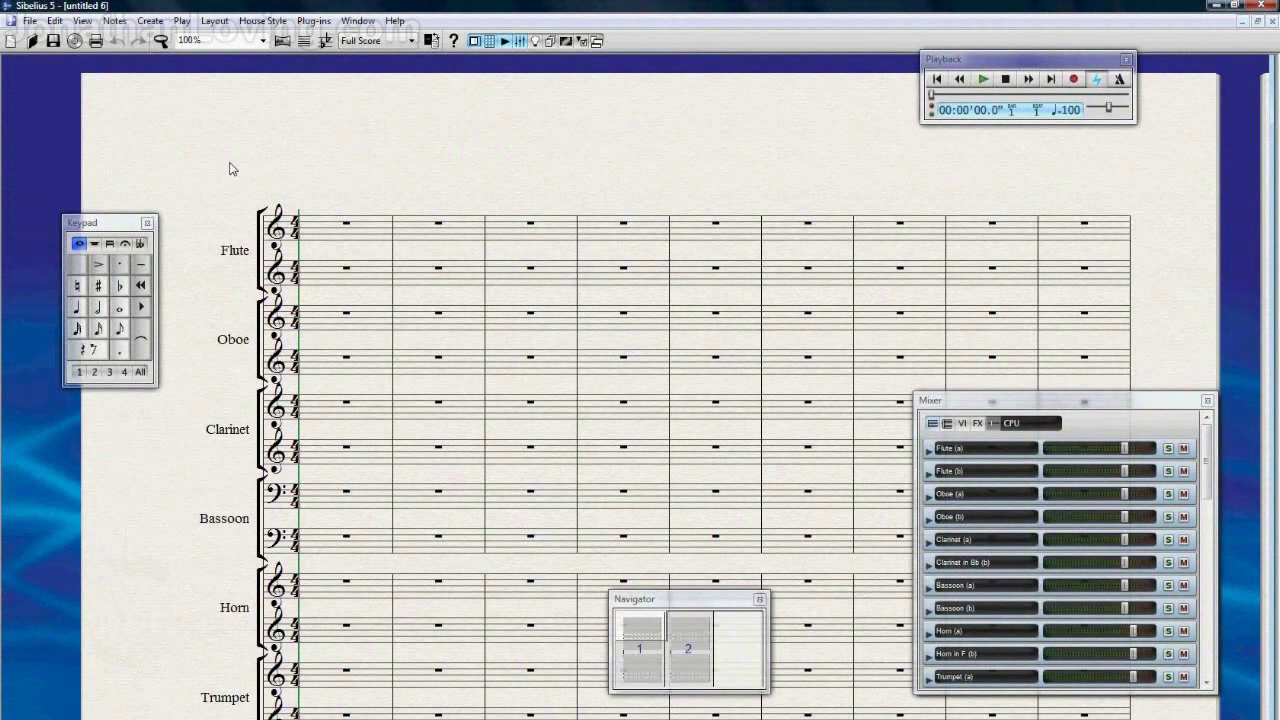
# Import EWQLSO Gold Pro XP [Kontakt] with Engraving rules, Note spacing rule and Chord symbols unticked.
pyautogui.click(265, 22)
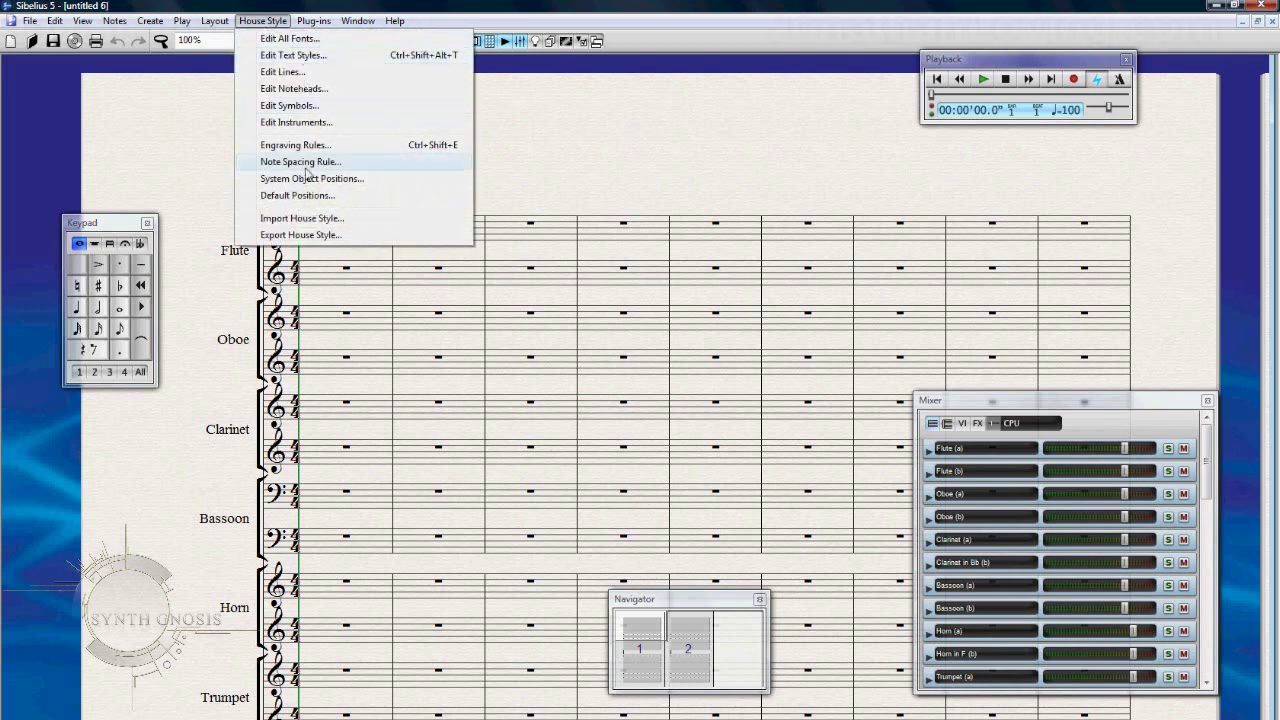
pyautogui.click(304, 218)
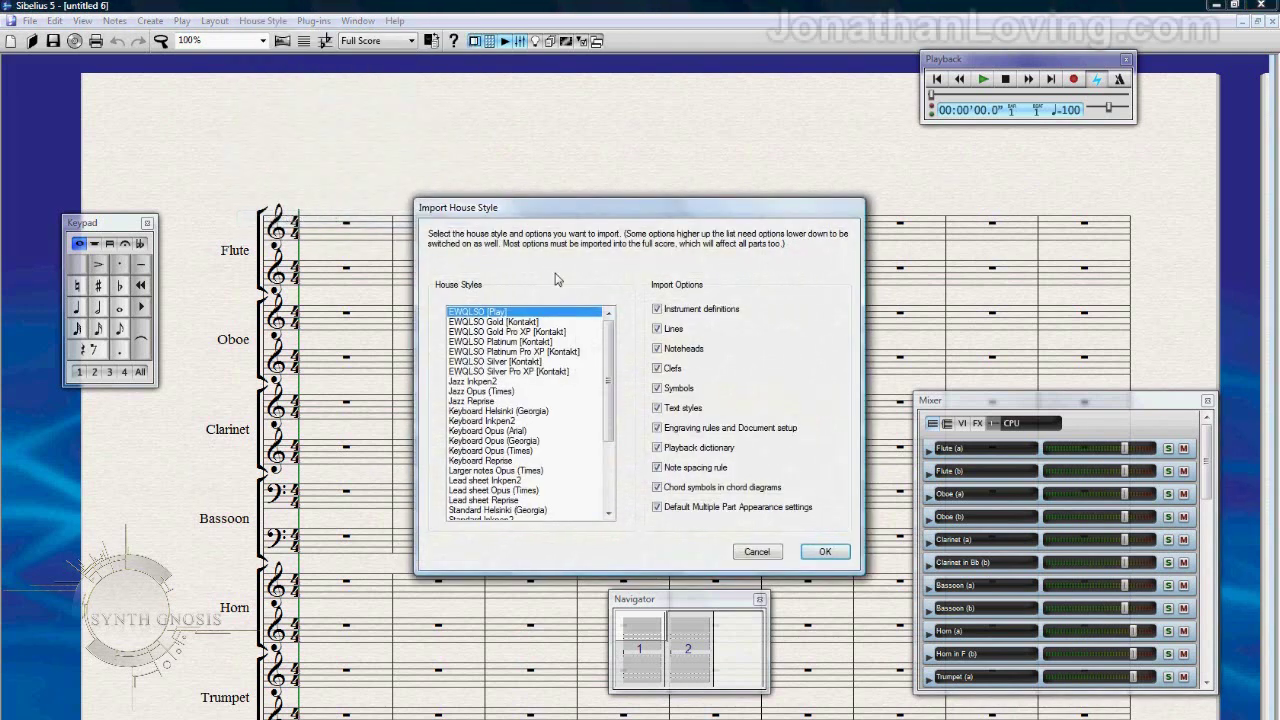
pyautogui.click(554, 332)
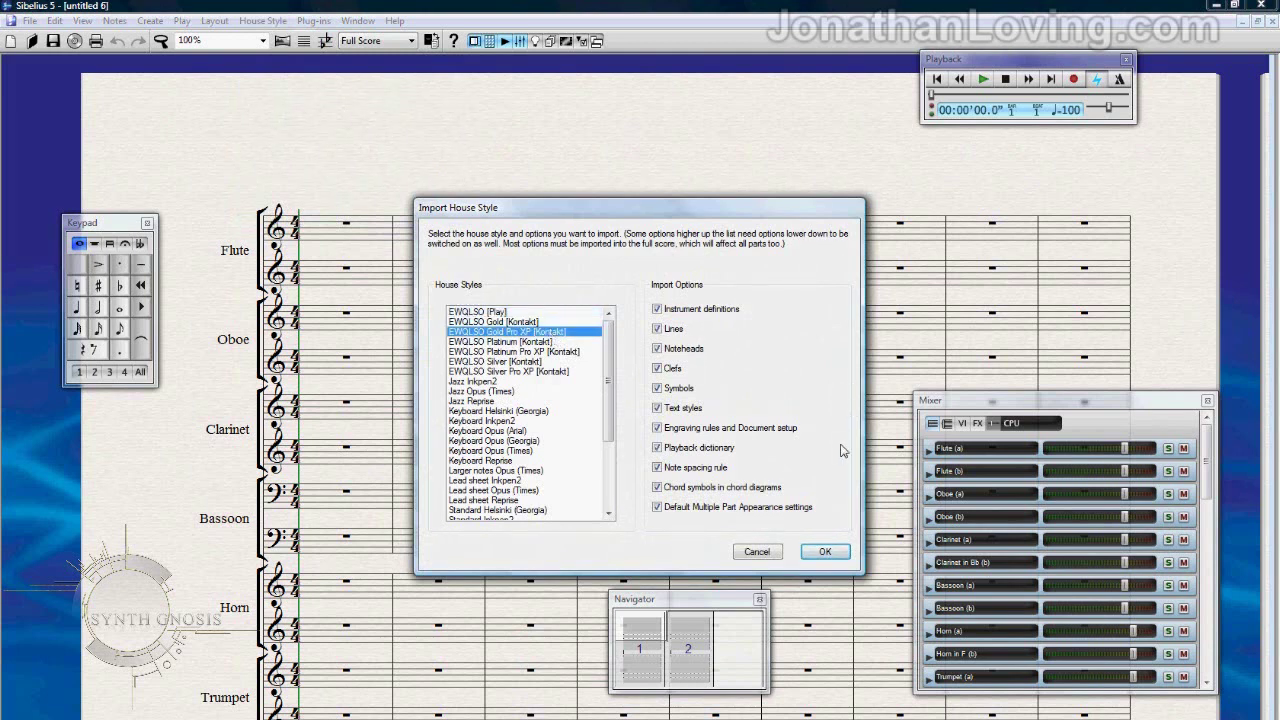
pyautogui.click(686, 429)
pyautogui.click(699, 468)
pyautogui.click(708, 488)
pyautogui.click(825, 556)
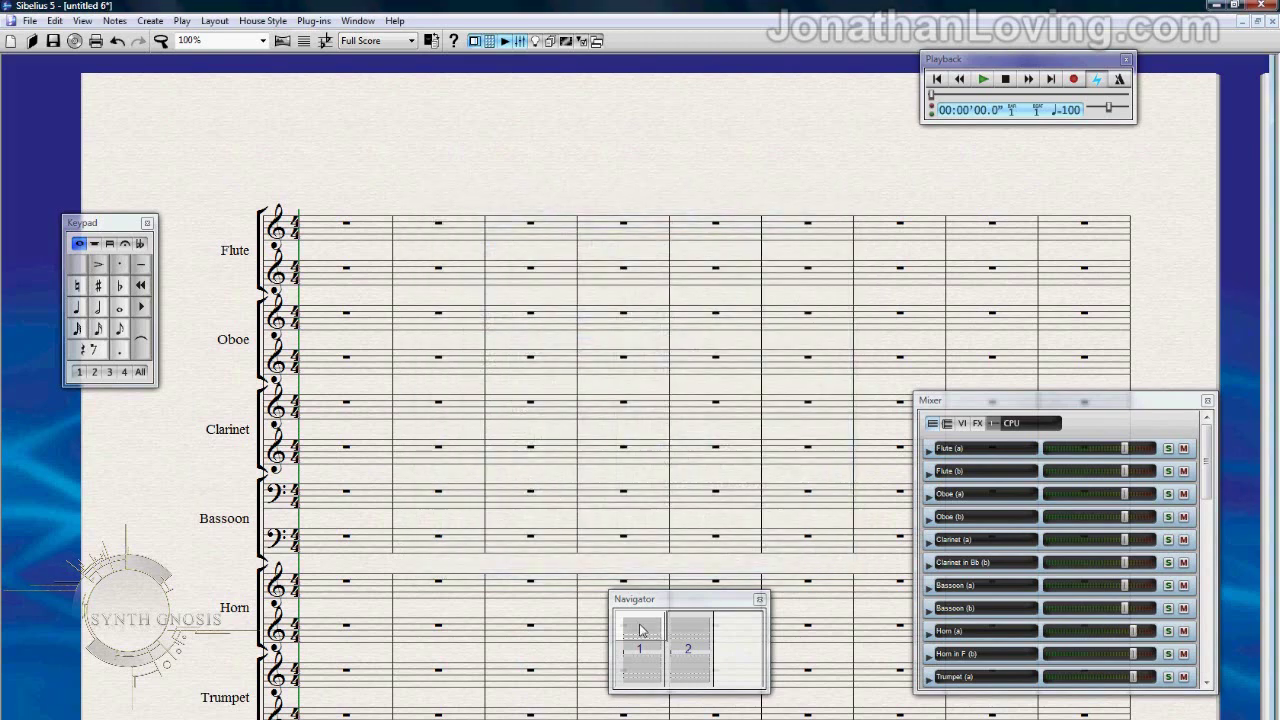
pyautogui.moveTo(641, 630); pyautogui.dragTo(645, 650)
# Select the entire Percussion I staff from its first bar on page 1.
pyautogui.click(348, 422)
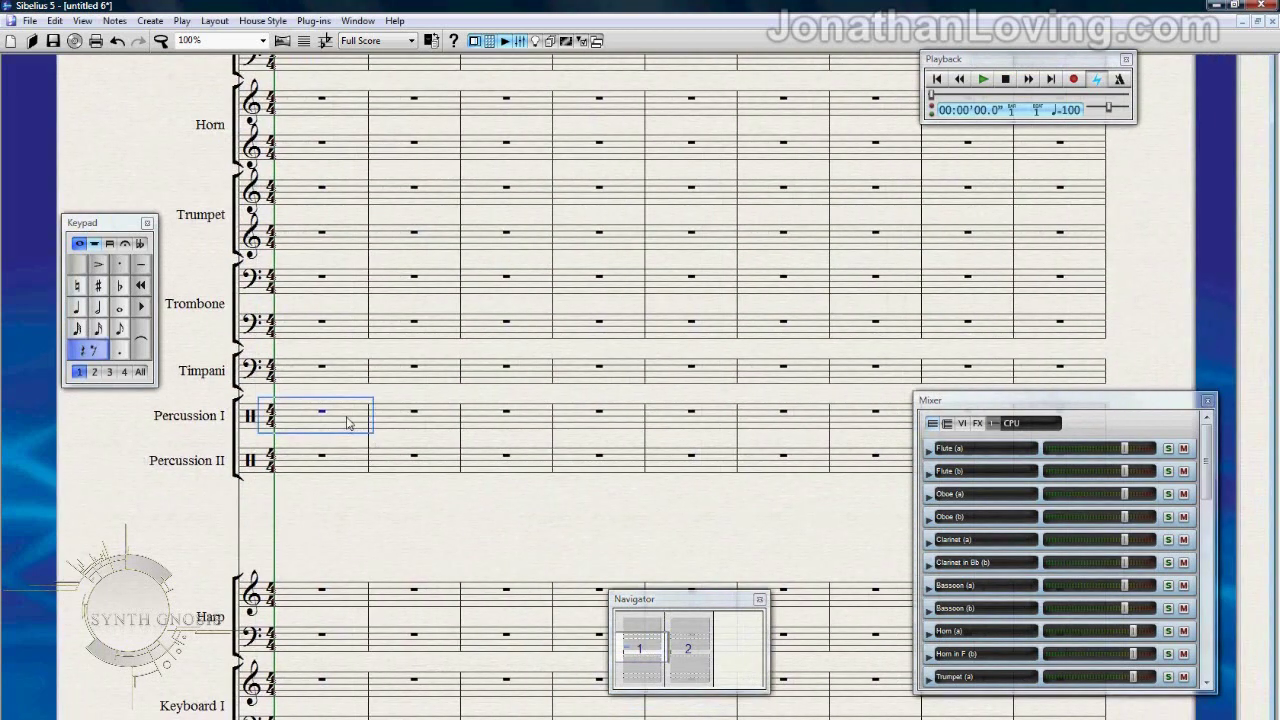
pyautogui.click(337, 489)
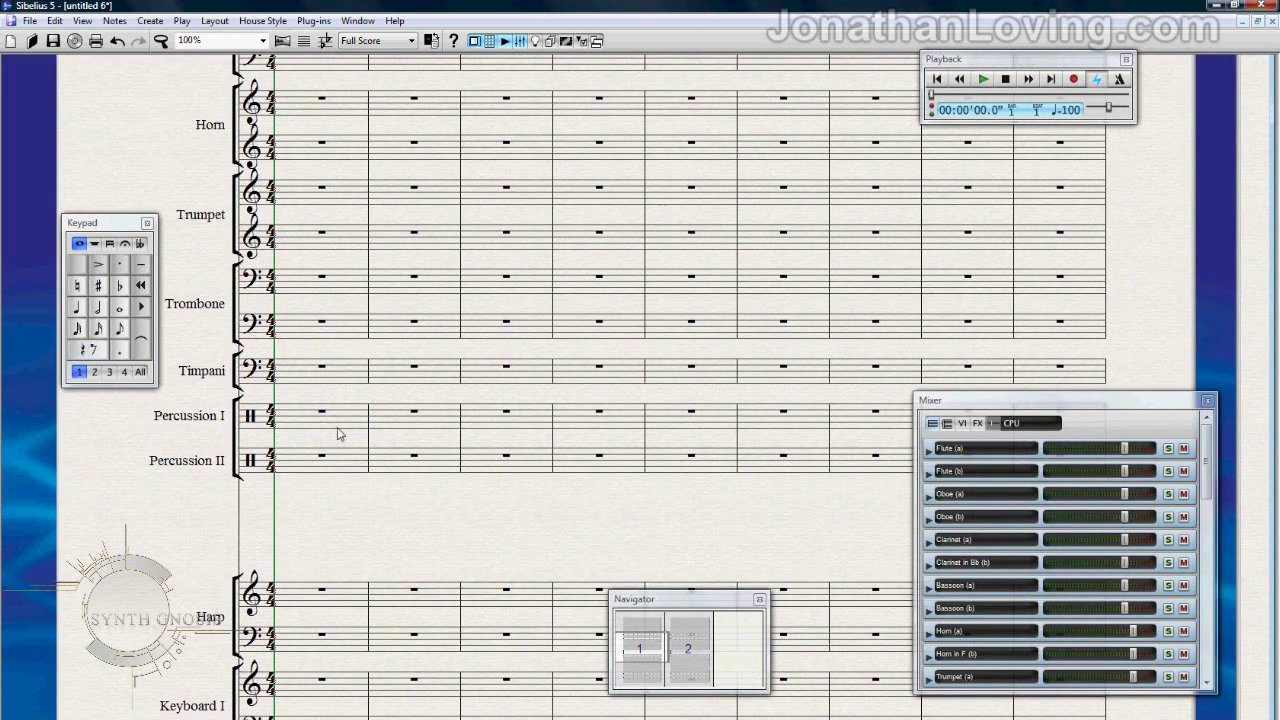
pyautogui.doubleClick(338, 433)
pyautogui.click(345, 489)
pyautogui.doubleClick(343, 432)
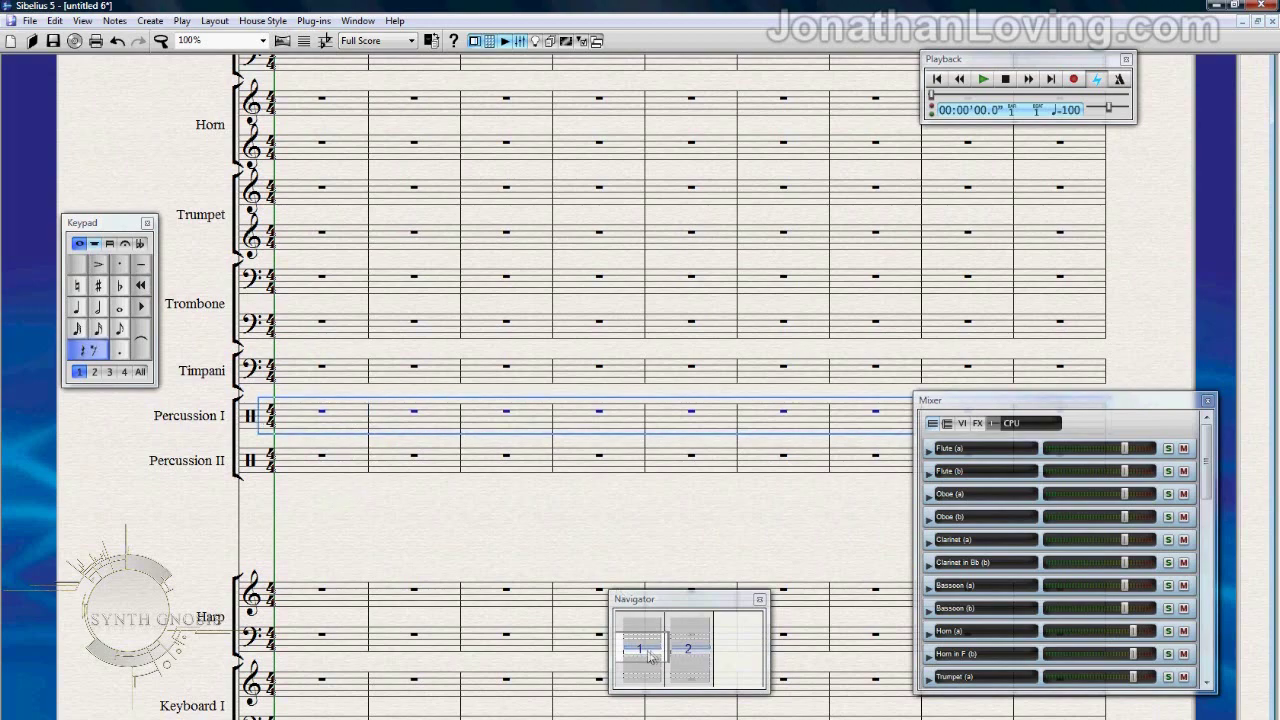
pyautogui.moveTo(641, 655); pyautogui.dragTo(658, 655)
pyautogui.moveTo(681, 651); pyautogui.dragTo(641, 652)
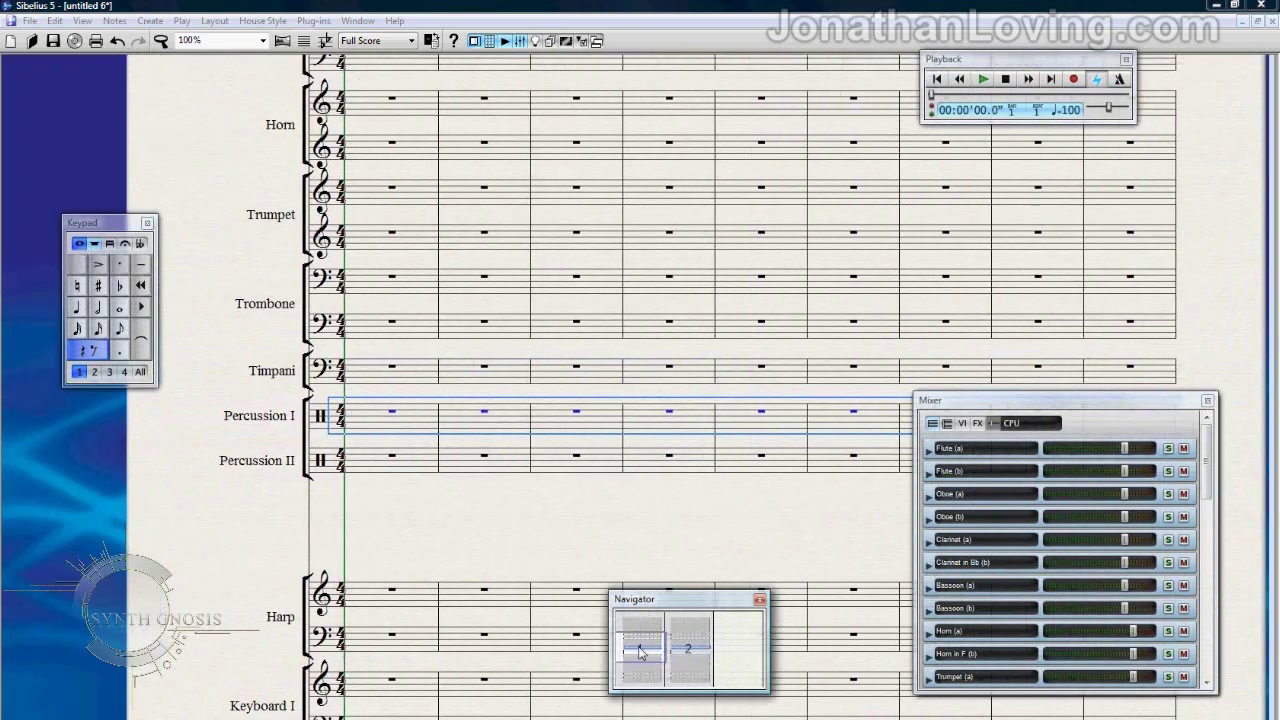
# Change the Percussion I staff to EWQLSO (Kontakt) Drums > Snare Drum (Medium).
pyautogui.click(150, 21)
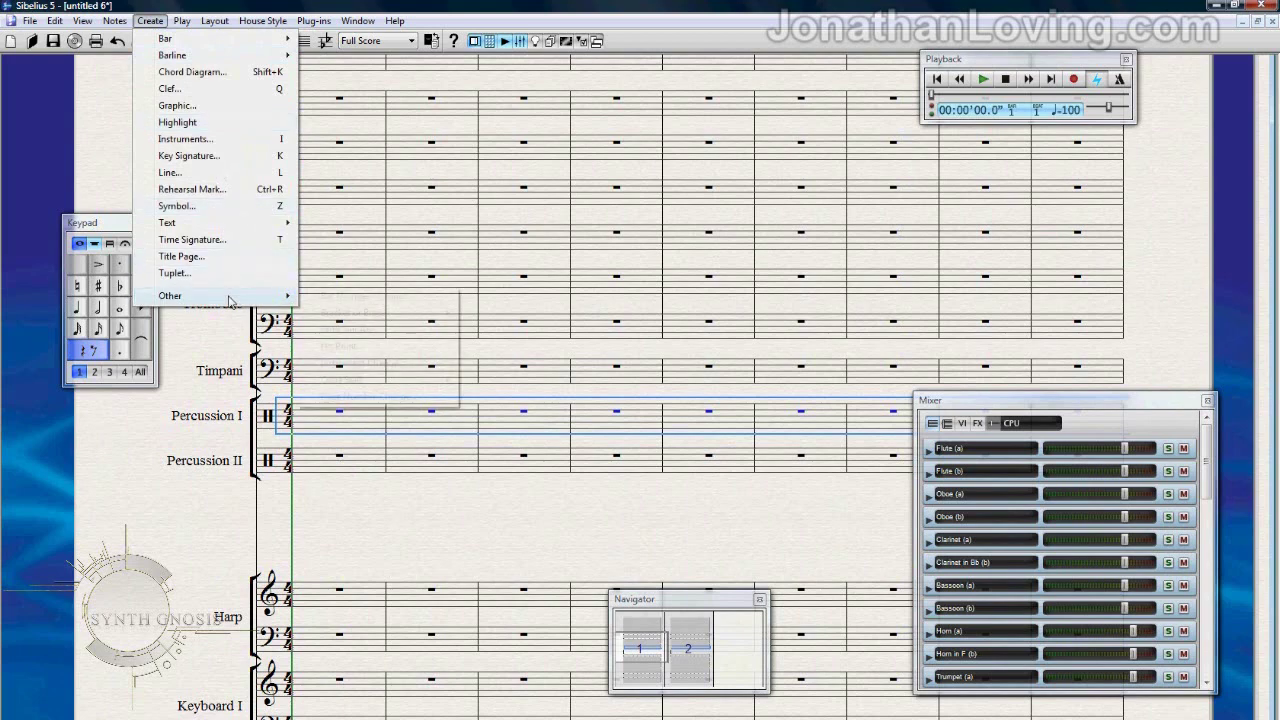
pyautogui.moveTo(230, 298)
pyautogui.click(386, 363)
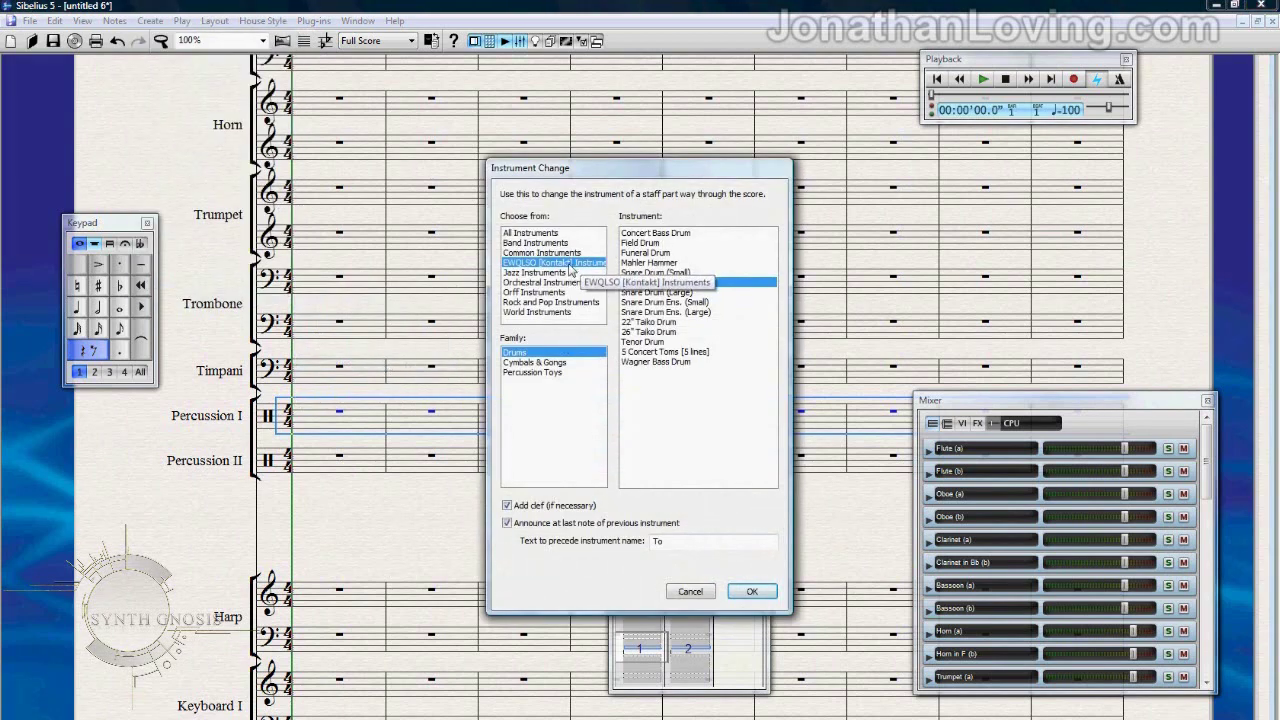
pyautogui.click(537, 364)
pyautogui.click(537, 373)
pyautogui.click(529, 354)
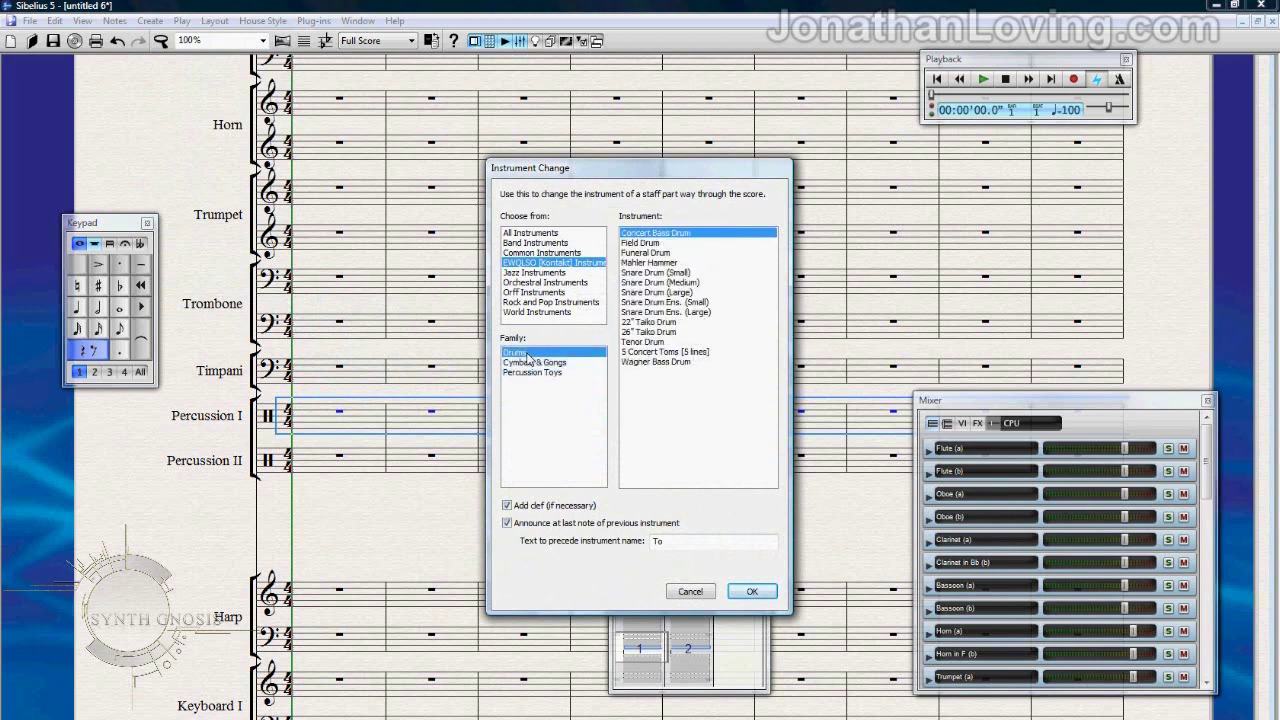
pyautogui.click(702, 283)
pyautogui.click(755, 592)
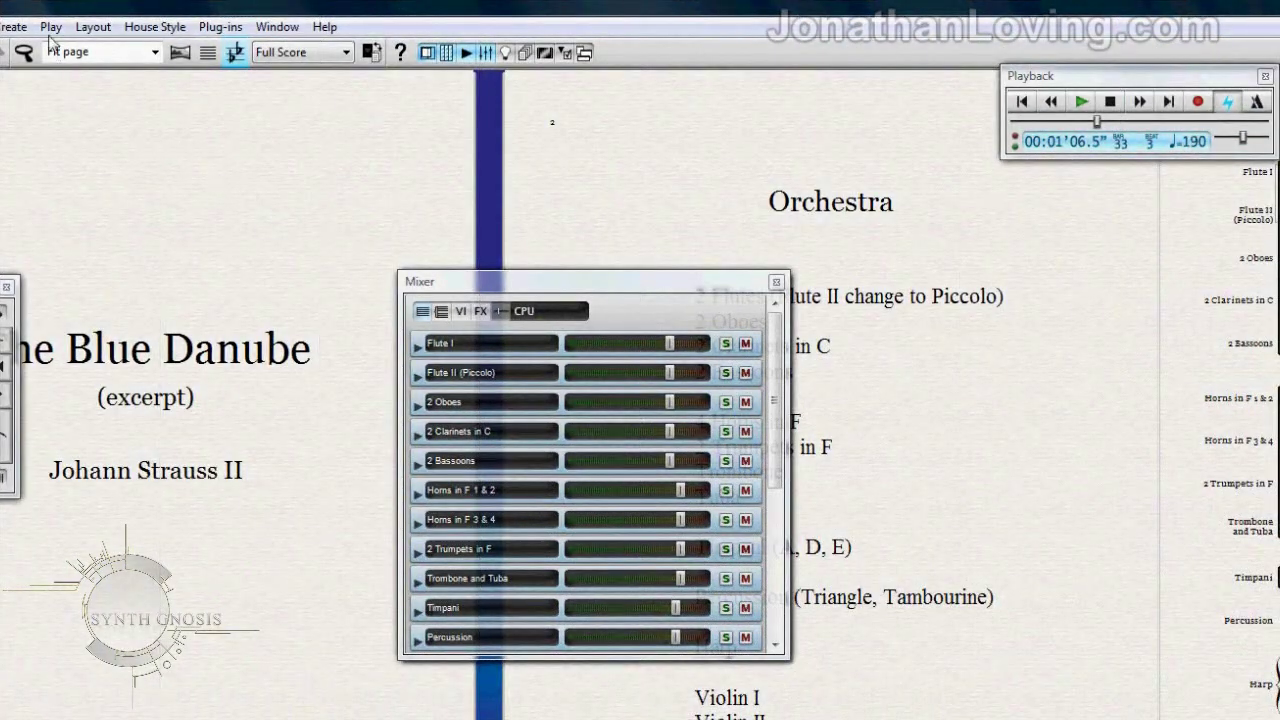
# In Playback Devices, start a new configuration and type the name 'EWQLSO Gold Pro XP Kontakt'.
pyautogui.click(51, 27)
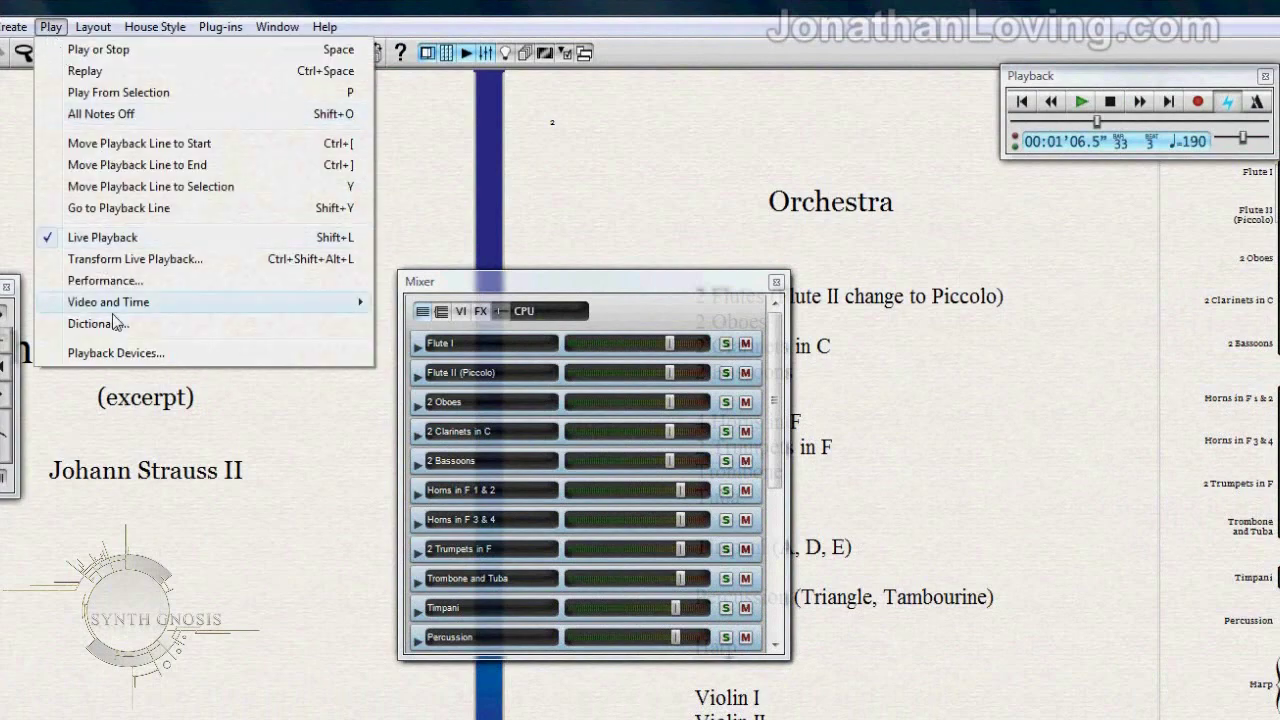
pyautogui.click(115, 351)
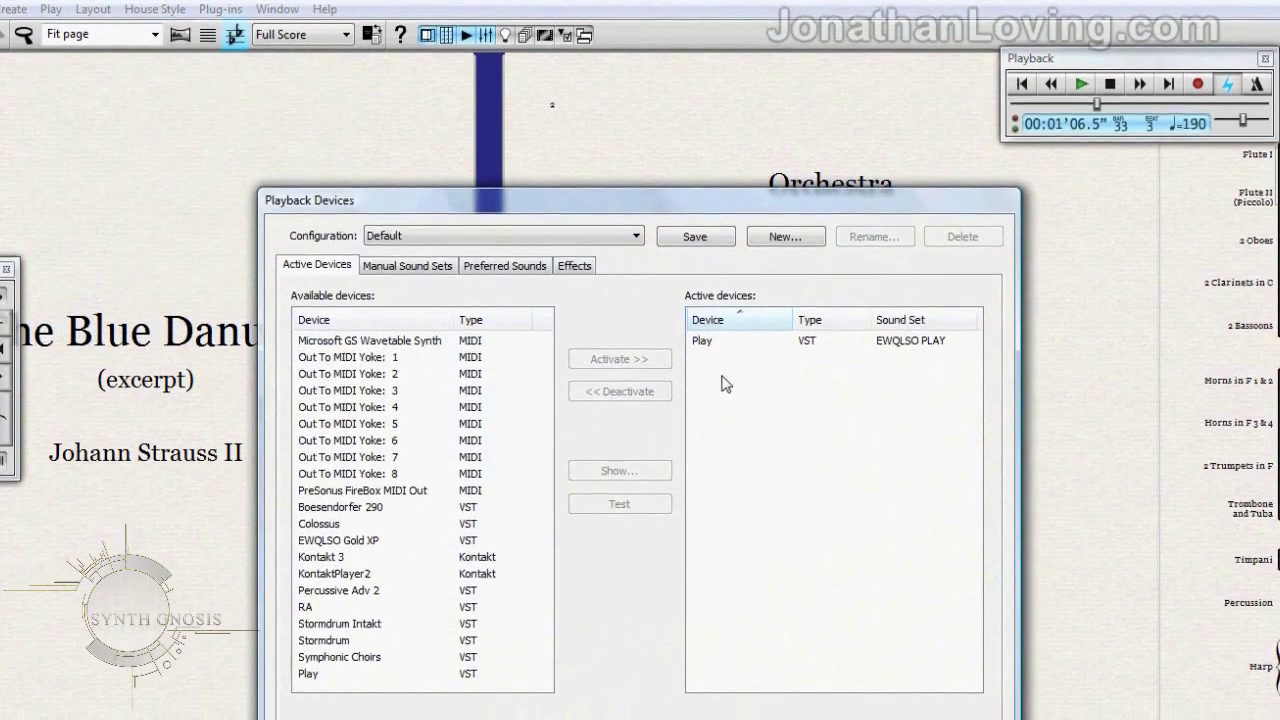
pyautogui.click(785, 254)
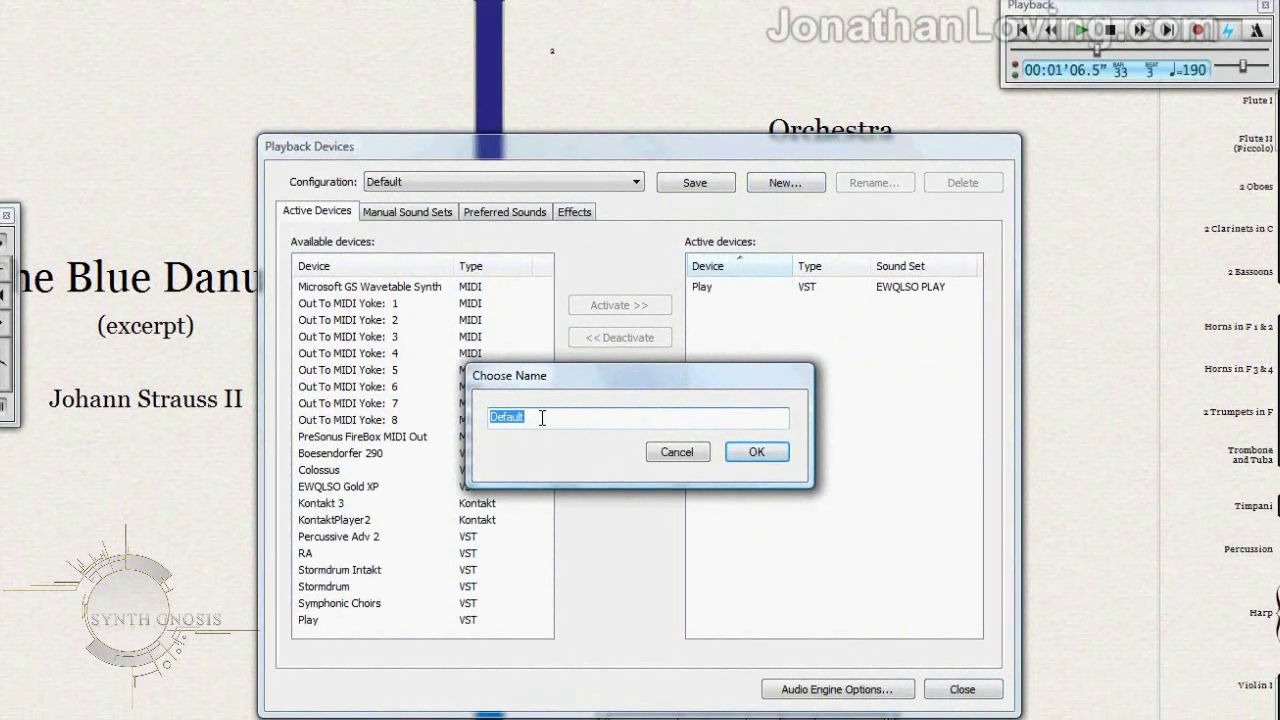
pyautogui.write('E')
pyautogui.write('WQLSO Gold Pro XP Konta')
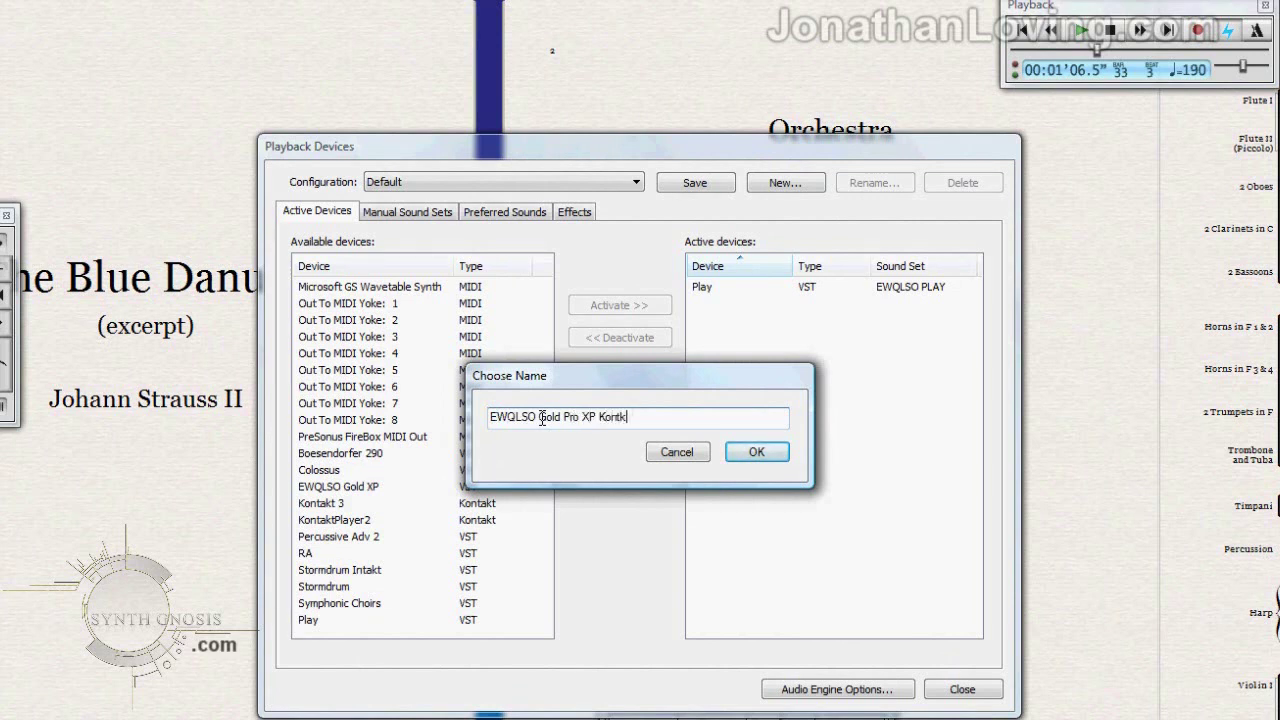
pyautogui.write('kt')
# Confirm the new configuration name and replace the active Play device with Kontakt 3.
pyautogui.click(755, 452)
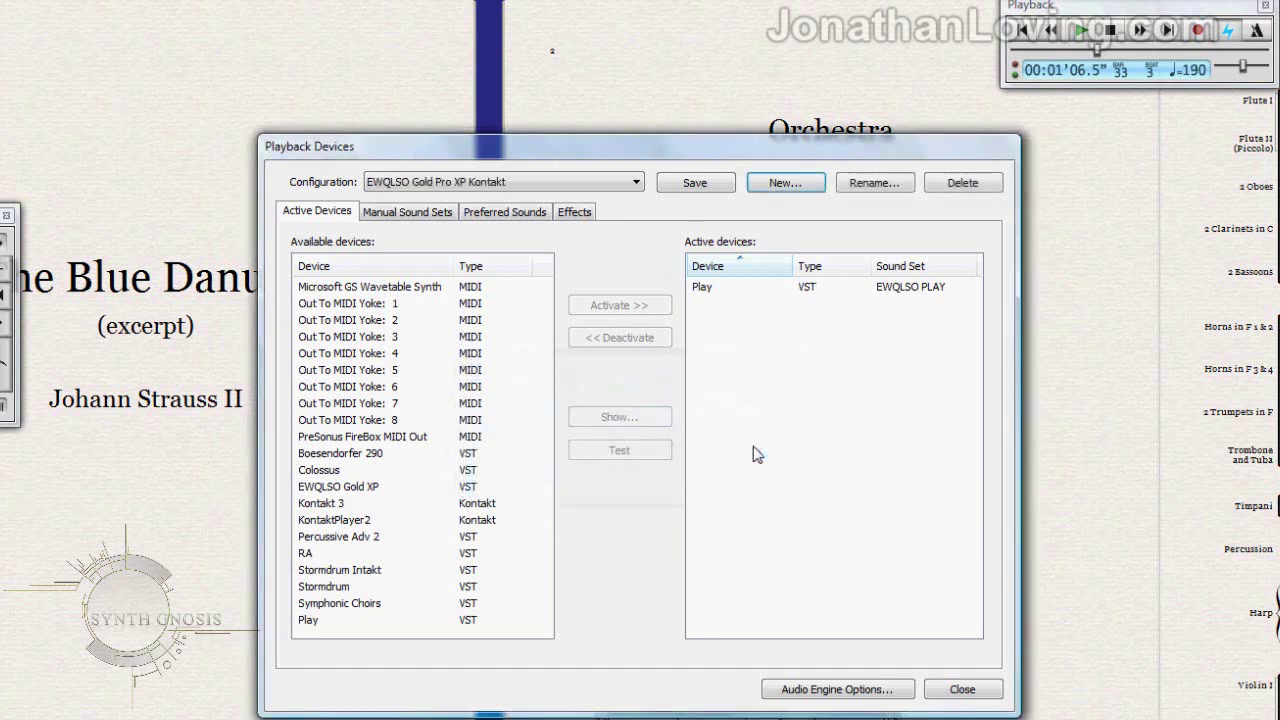
pyautogui.click(712, 289)
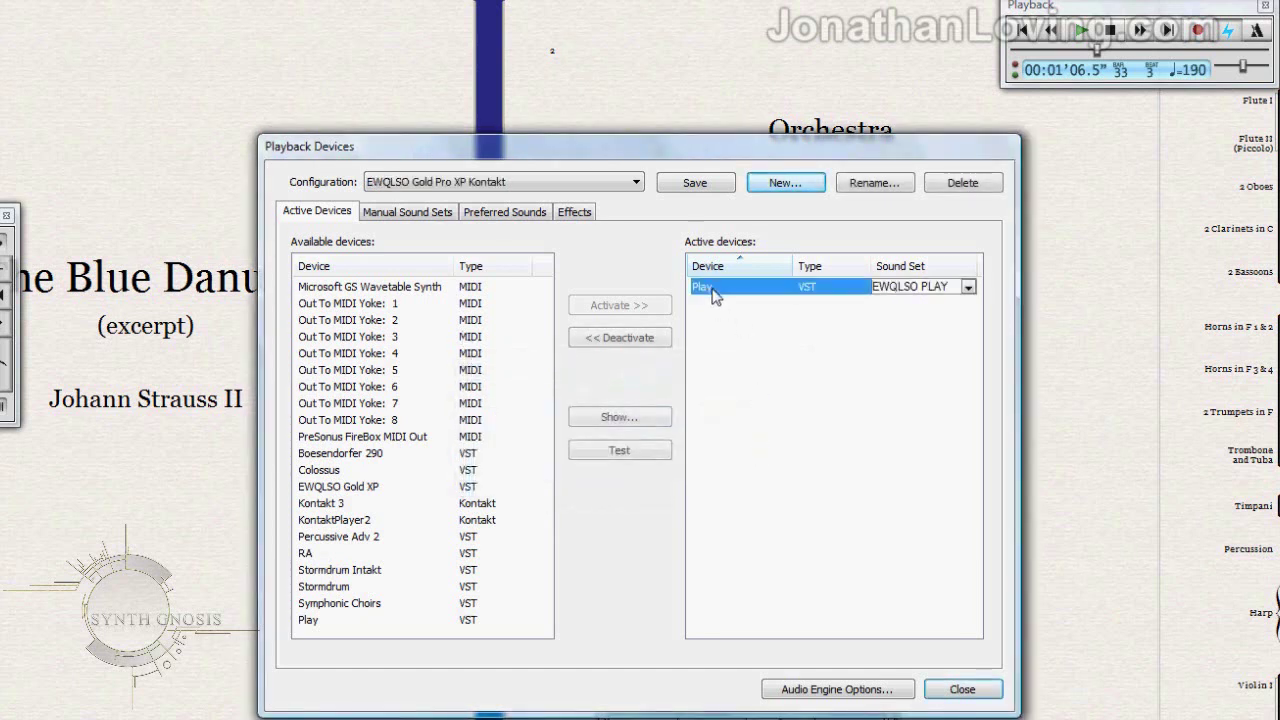
pyautogui.click(632, 340)
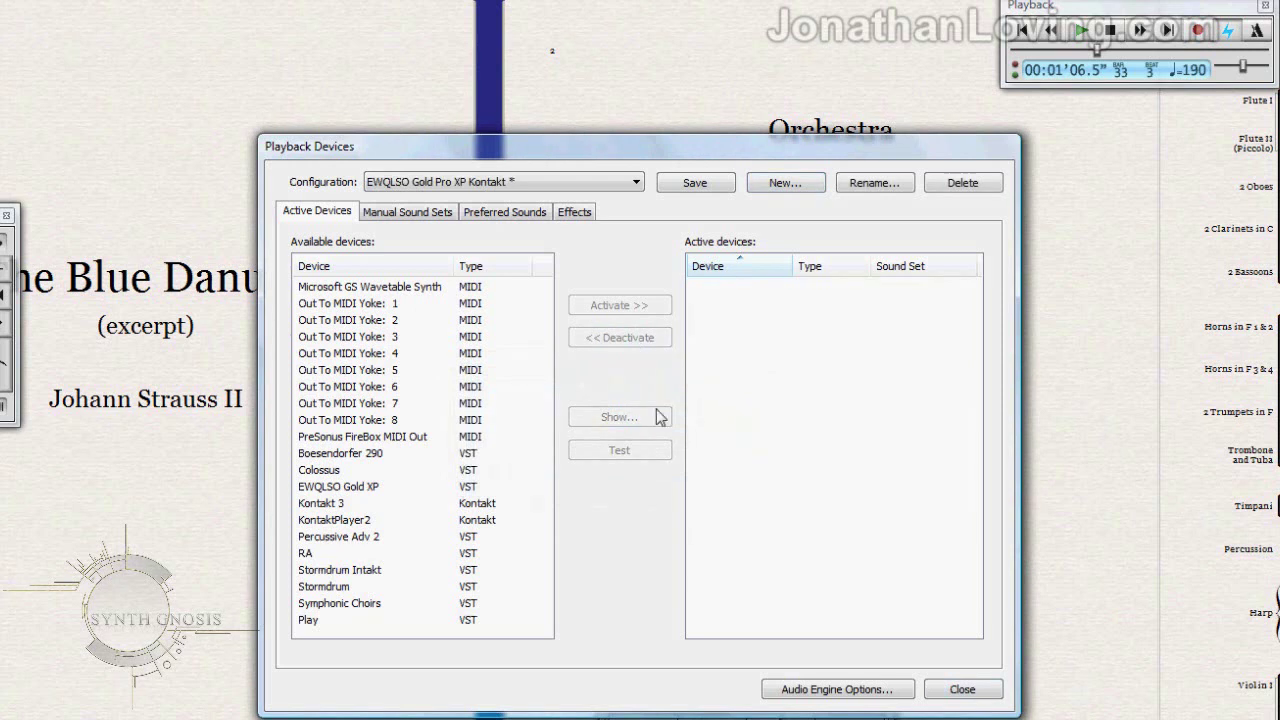
pyautogui.click(336, 505)
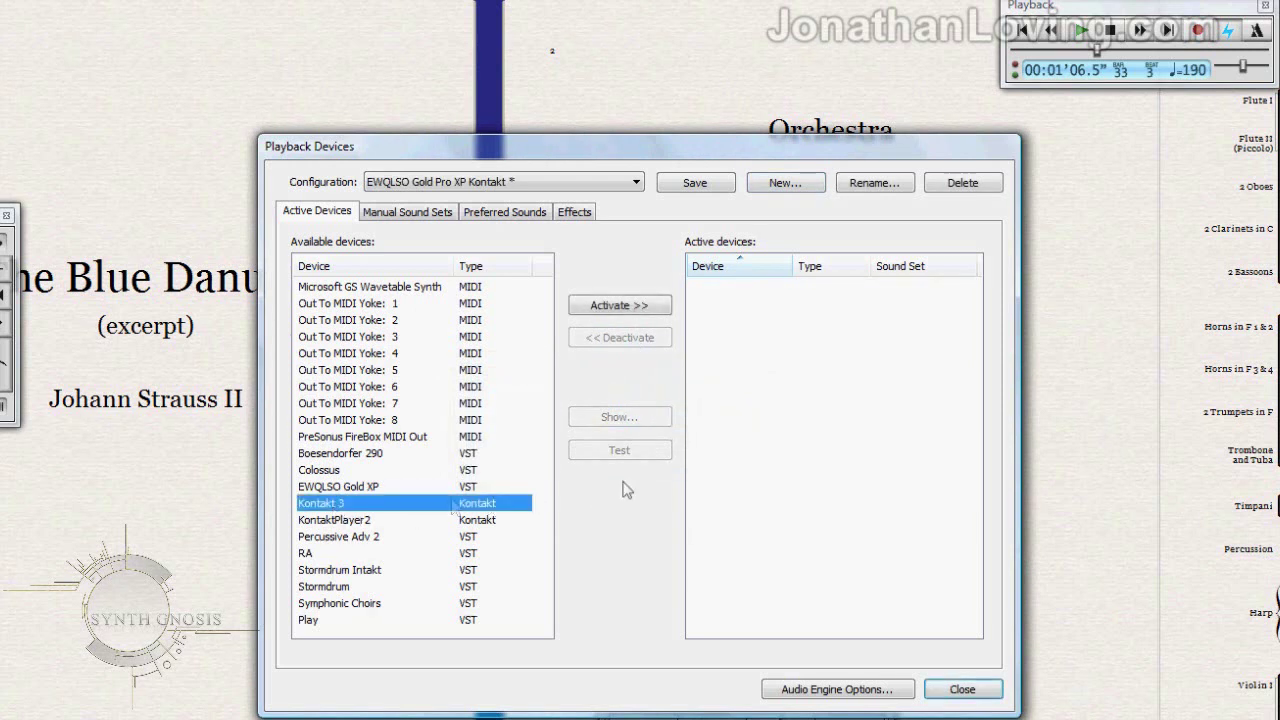
pyautogui.click(620, 308)
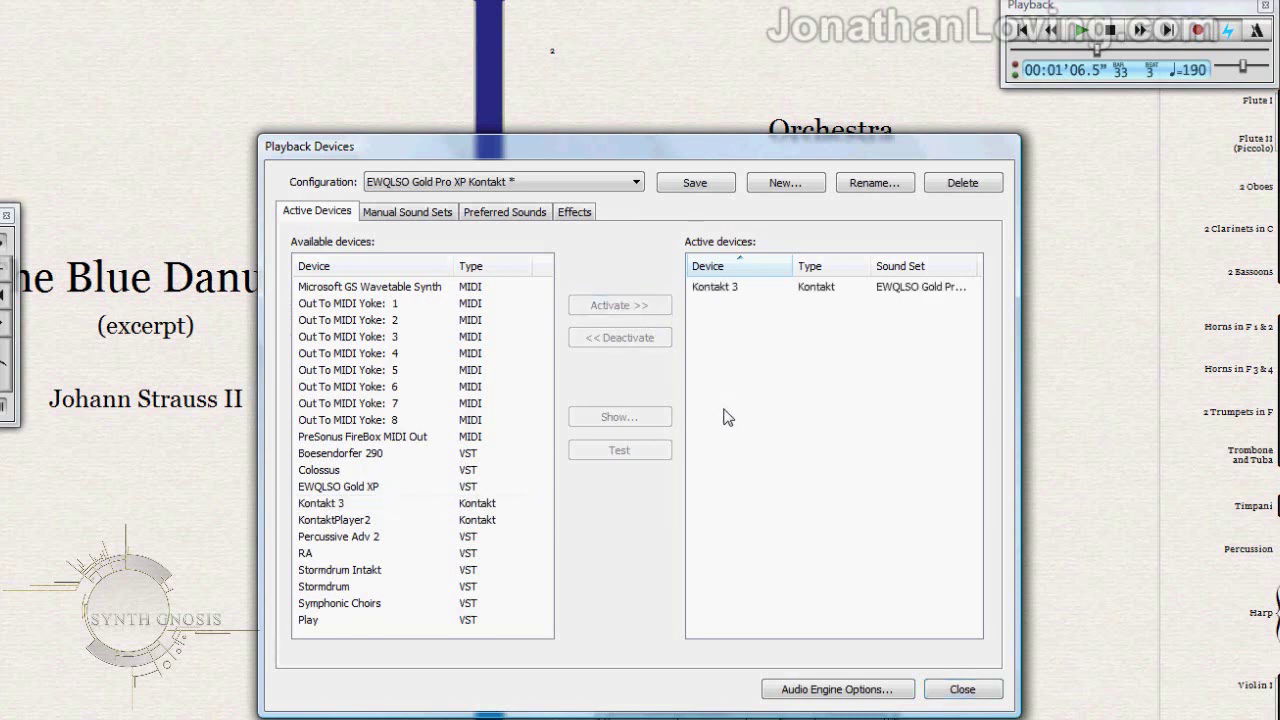
# Set Kontakt 3's sound set to EWQLSO Gold Pro XP Lite and save the configuration.
pyautogui.click(908, 288)
pyautogui.click(968, 288)
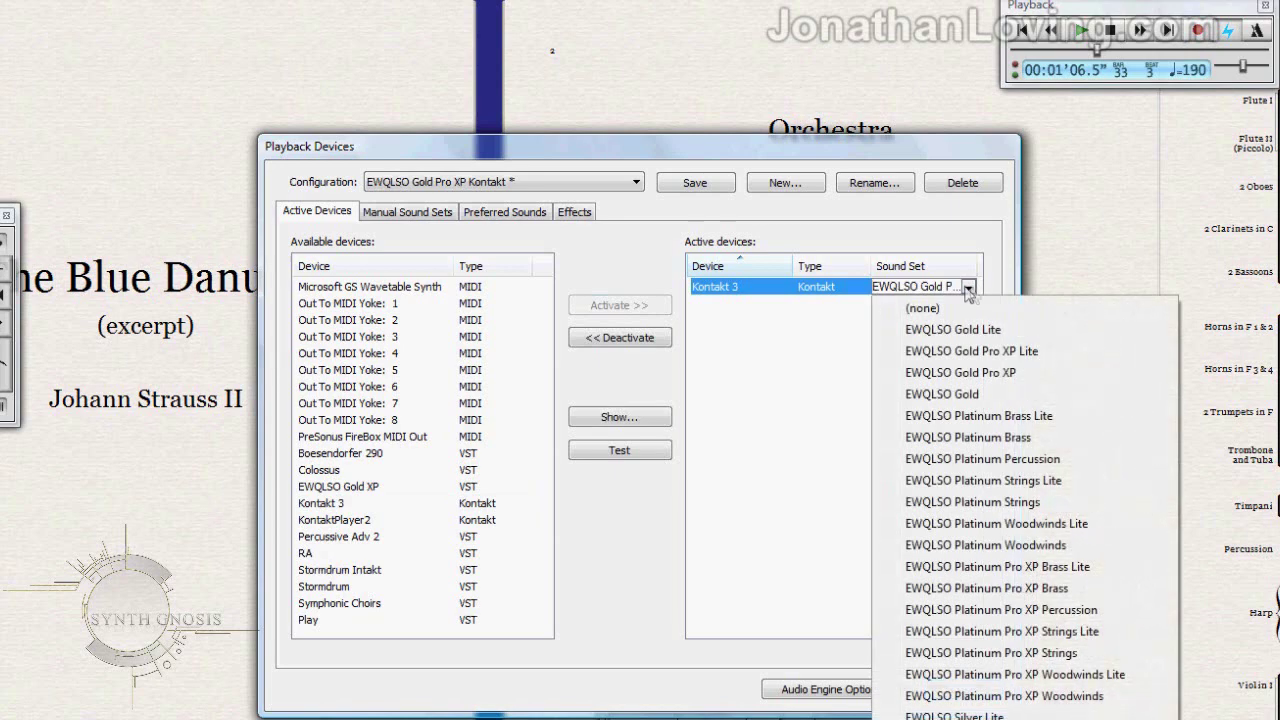
pyautogui.click(1042, 352)
pyautogui.click(889, 396)
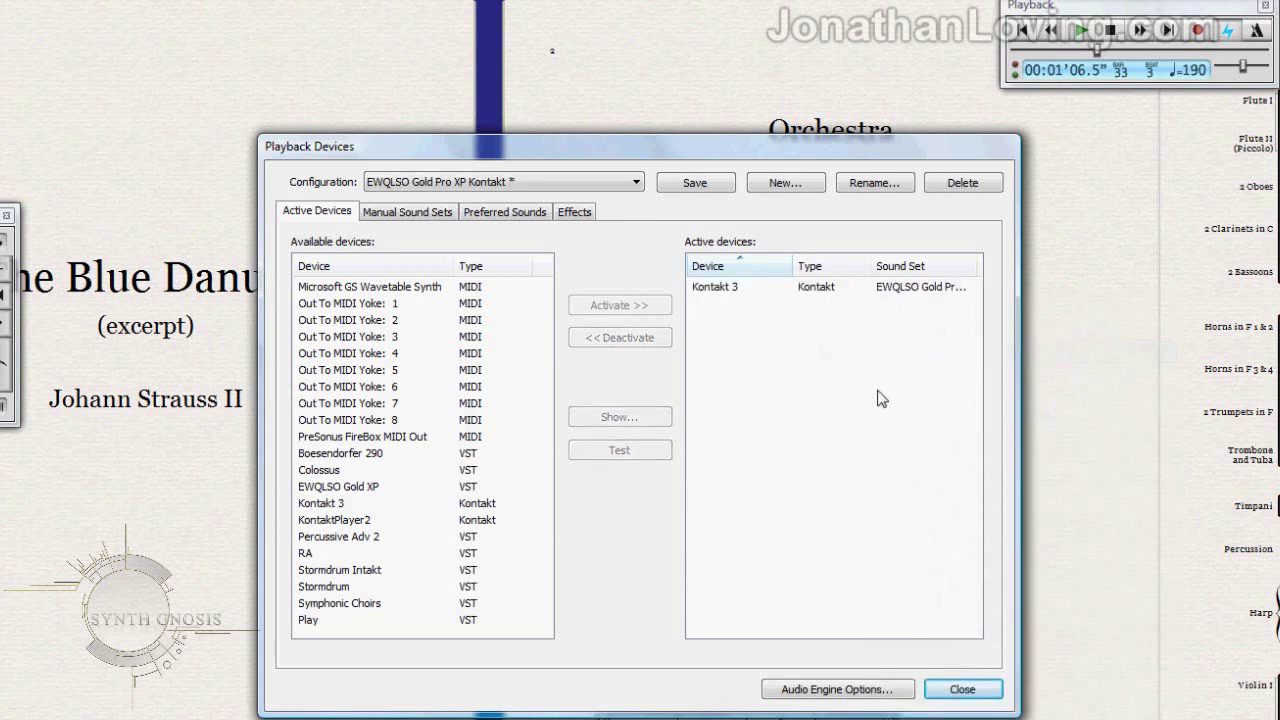
pyautogui.click(728, 288)
pyautogui.click(691, 185)
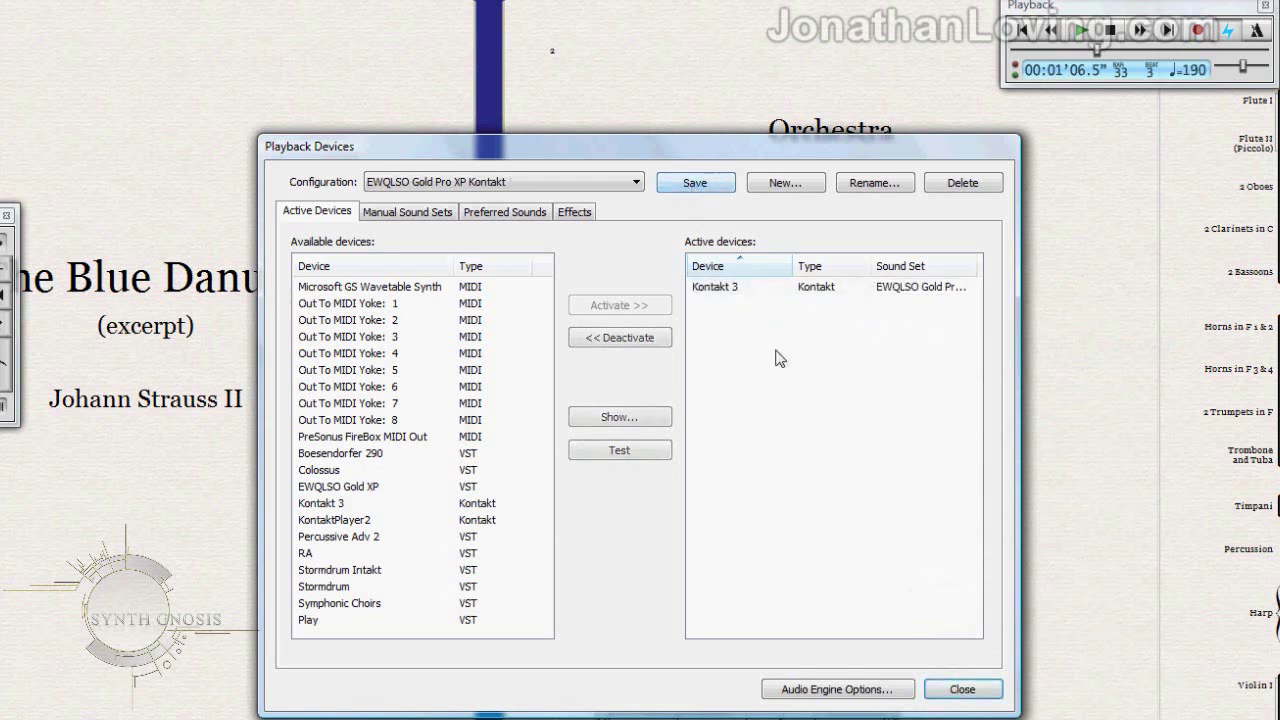
# Add three more Kontakt 3 devices, for four active Kontakt 3 devices.
pyautogui.click(727, 290)
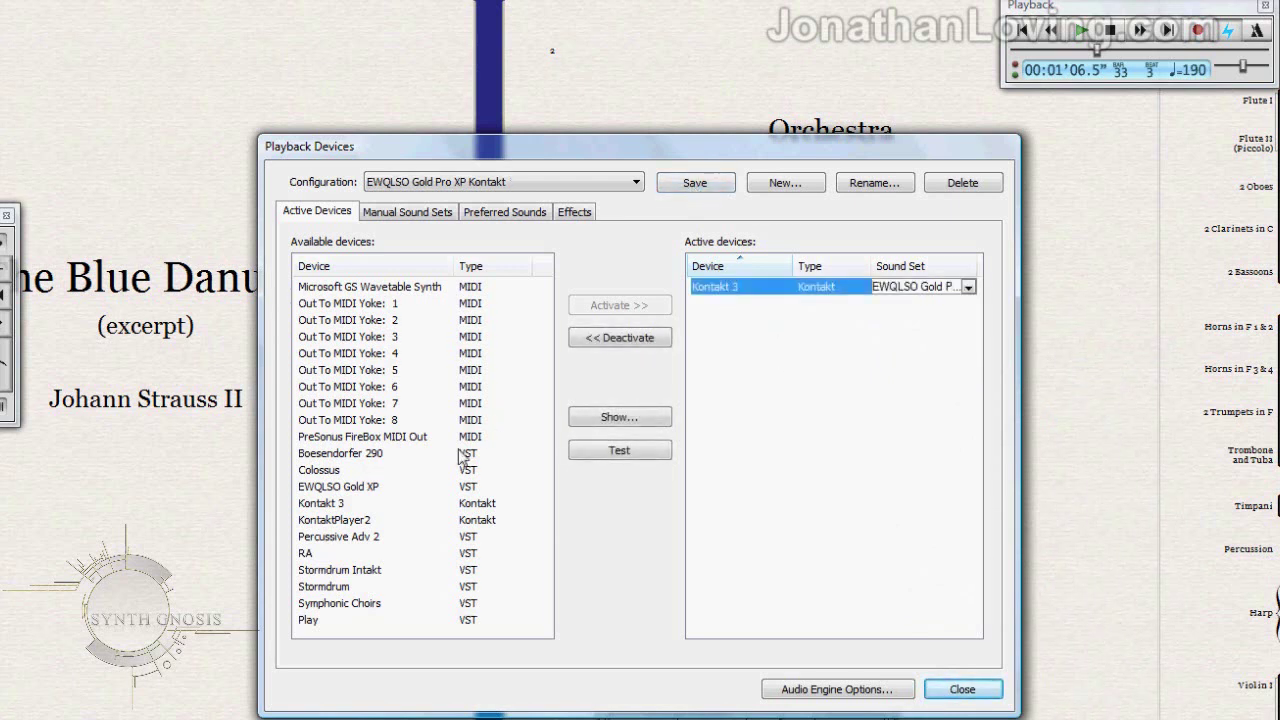
pyautogui.click(349, 504)
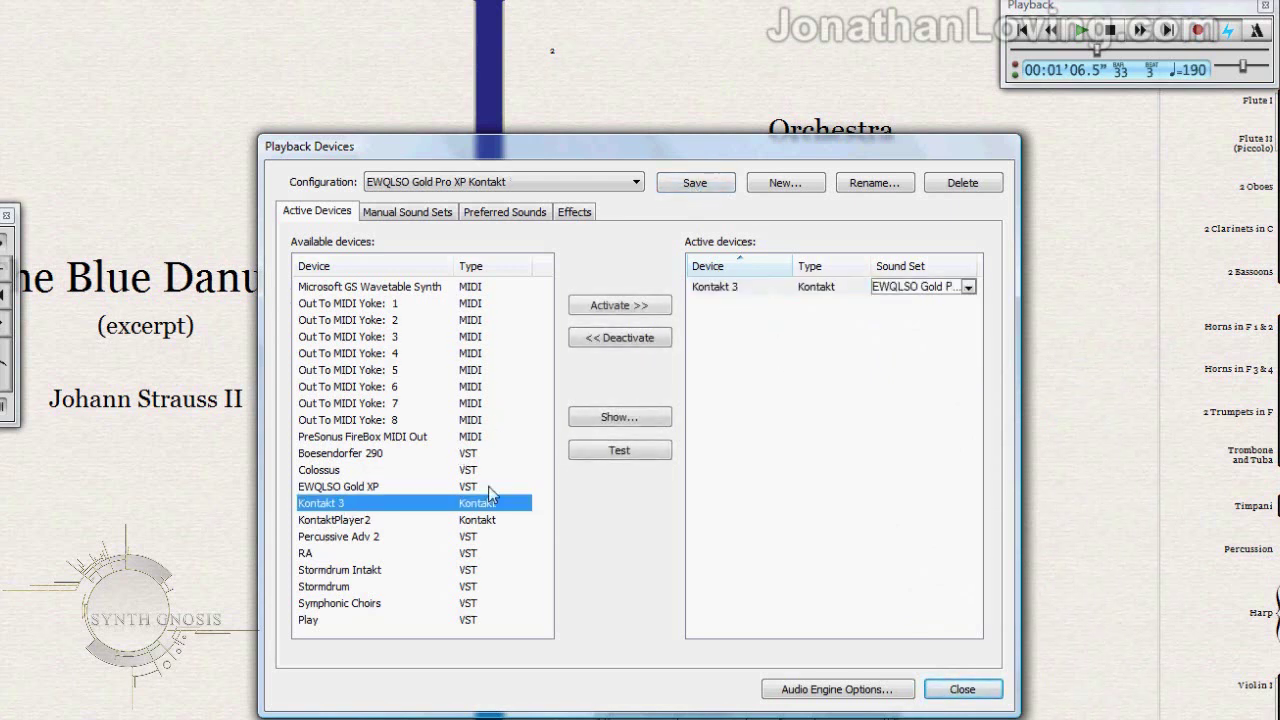
pyautogui.click(638, 310)
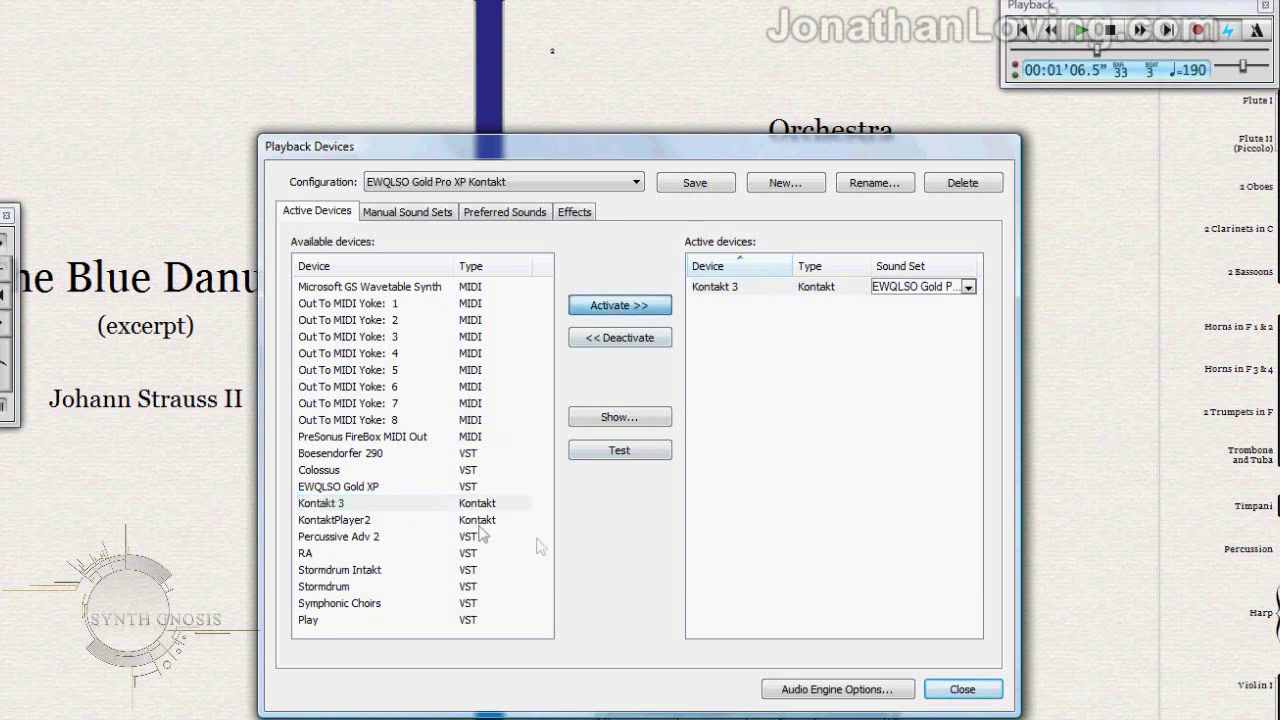
pyautogui.click(352, 504)
pyautogui.click(640, 310)
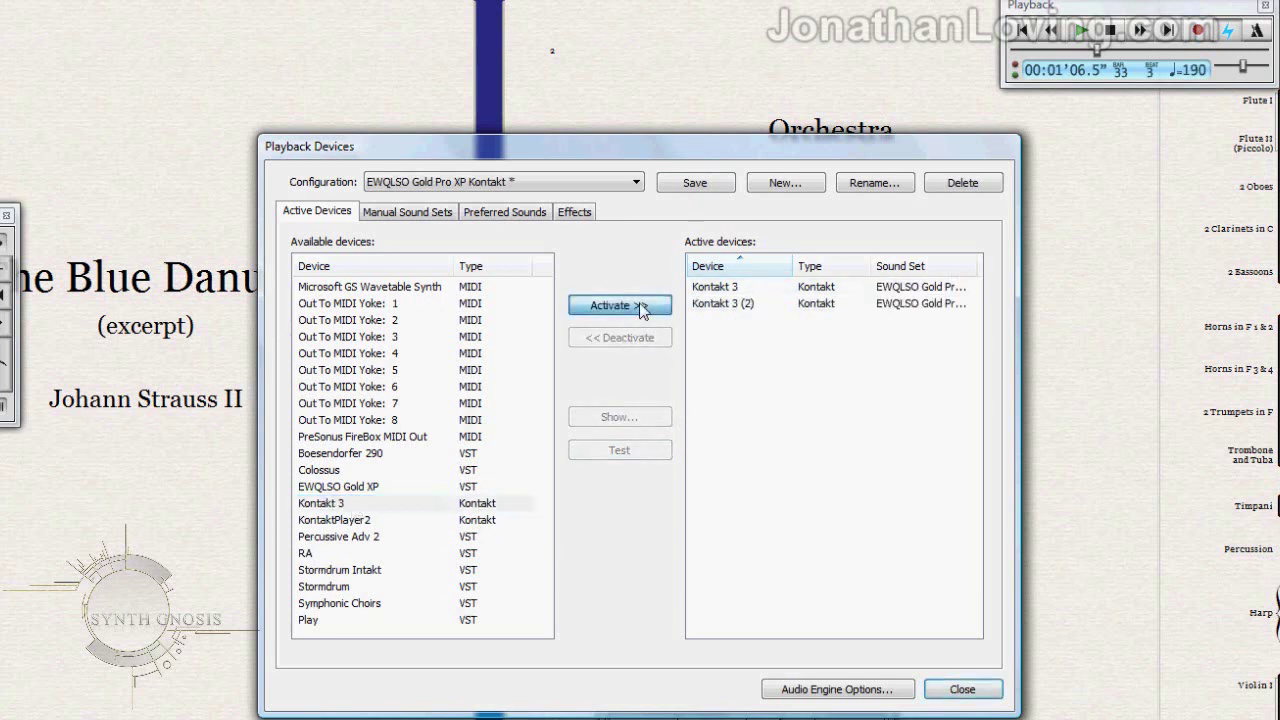
pyautogui.click(335, 506)
pyautogui.click(604, 308)
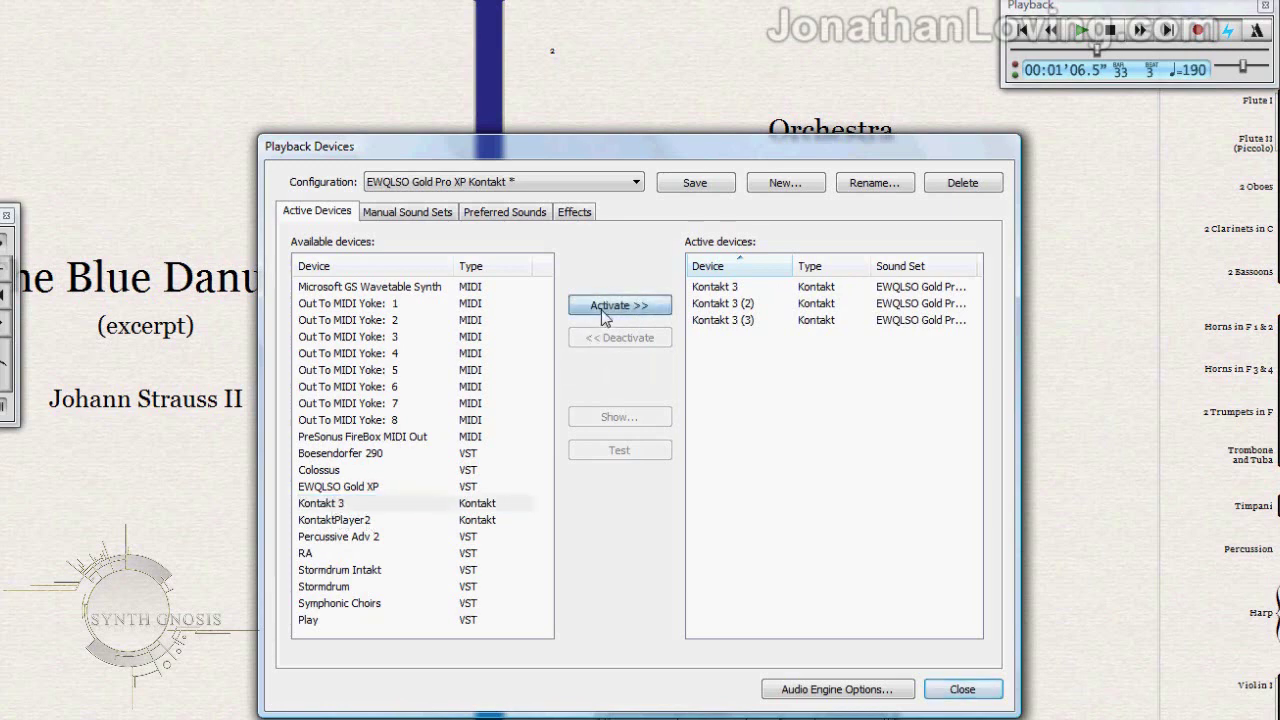
# Assign EWQLSO Platinum Pro XP Brass Lite to Kontakt 3 and Pro XP Strings Lite to Kontakt 3 (2).
pyautogui.click(947, 290)
pyautogui.click(968, 287)
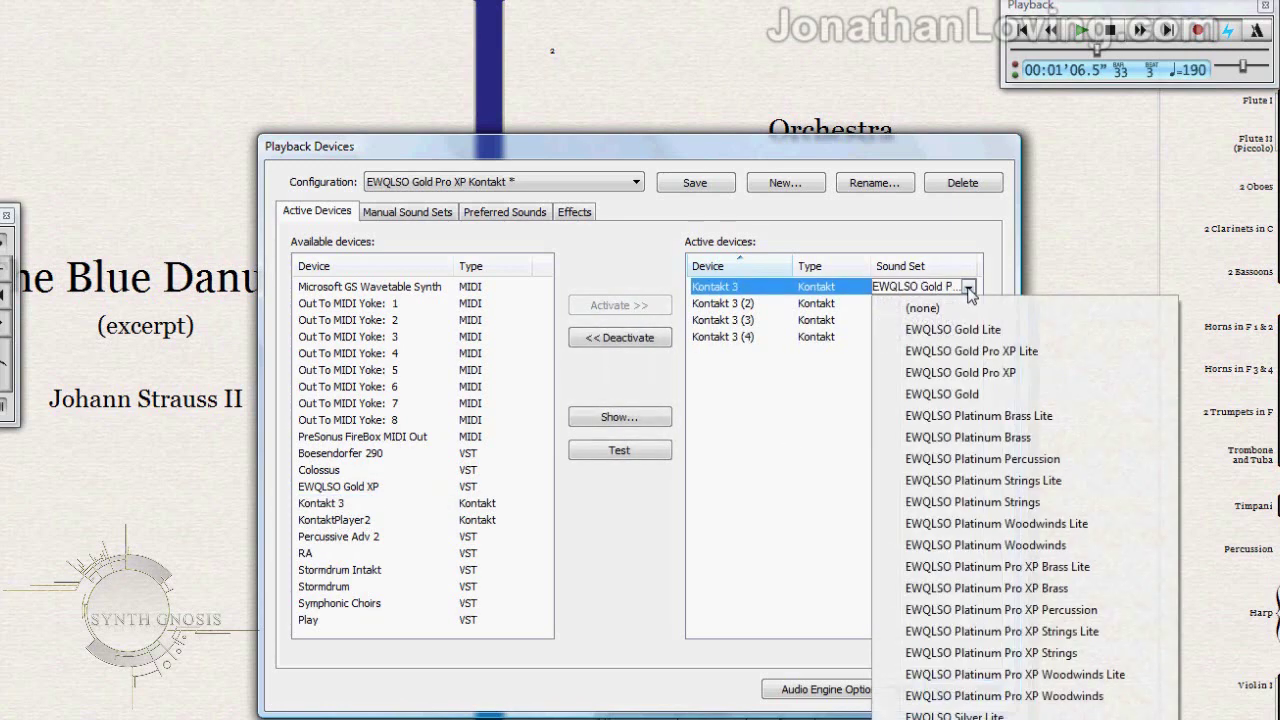
pyautogui.click(1081, 567)
pyautogui.click(952, 305)
pyautogui.click(968, 303)
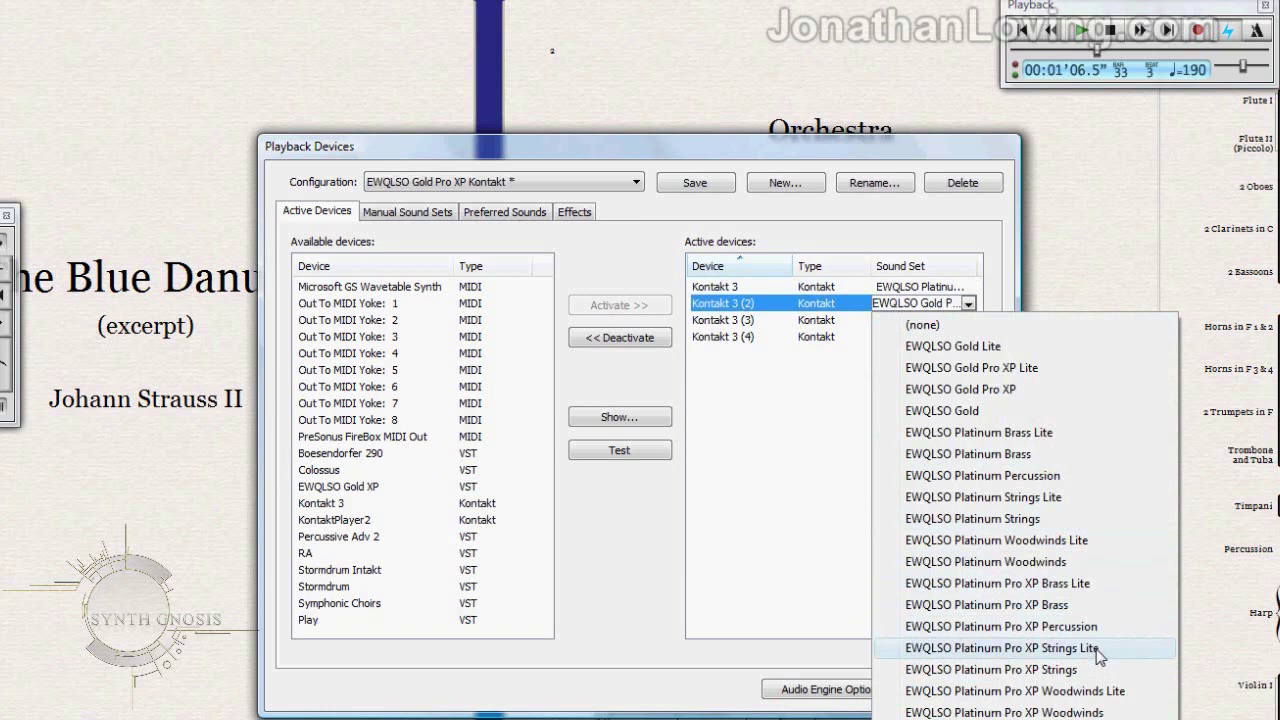
pyautogui.click(1098, 648)
# Give Kontakt 3 (3) a Platinum sound set, Kontakt 3 (4) Pro XP Percussion, and save.
pyautogui.click(952, 320)
pyautogui.click(968, 320)
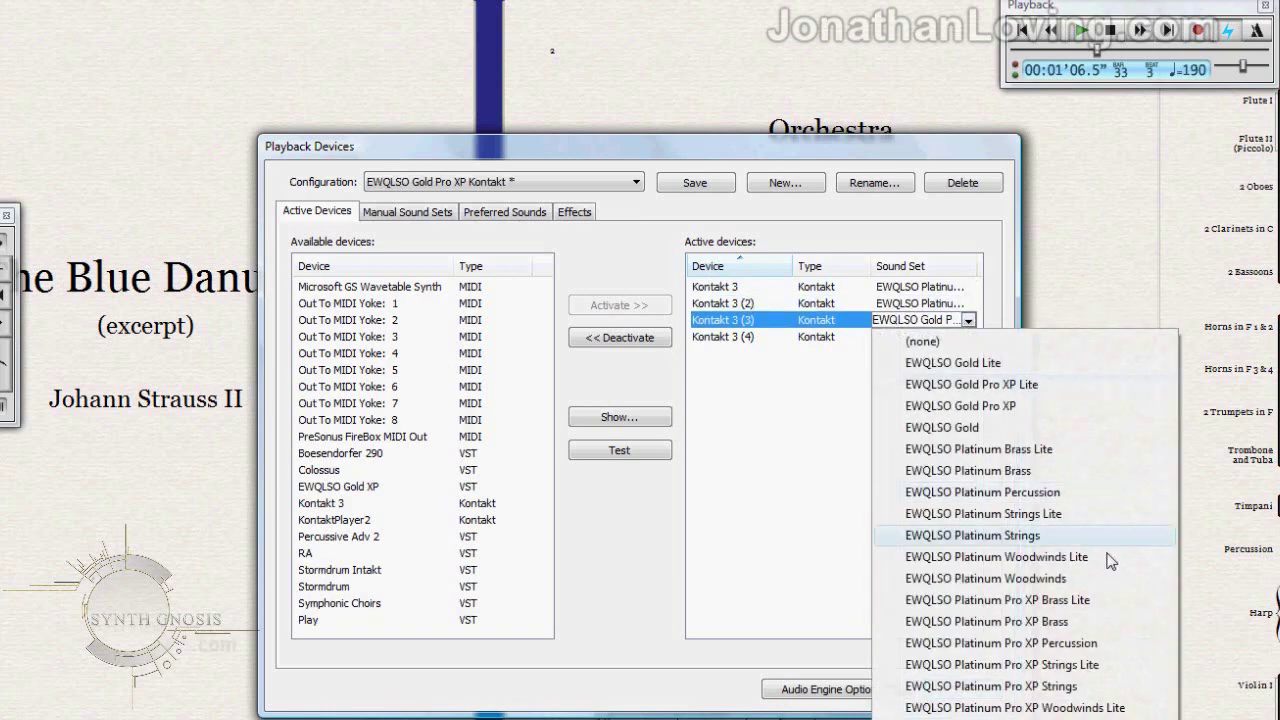
pyautogui.click(1108, 705)
pyautogui.click(949, 338)
pyautogui.click(968, 337)
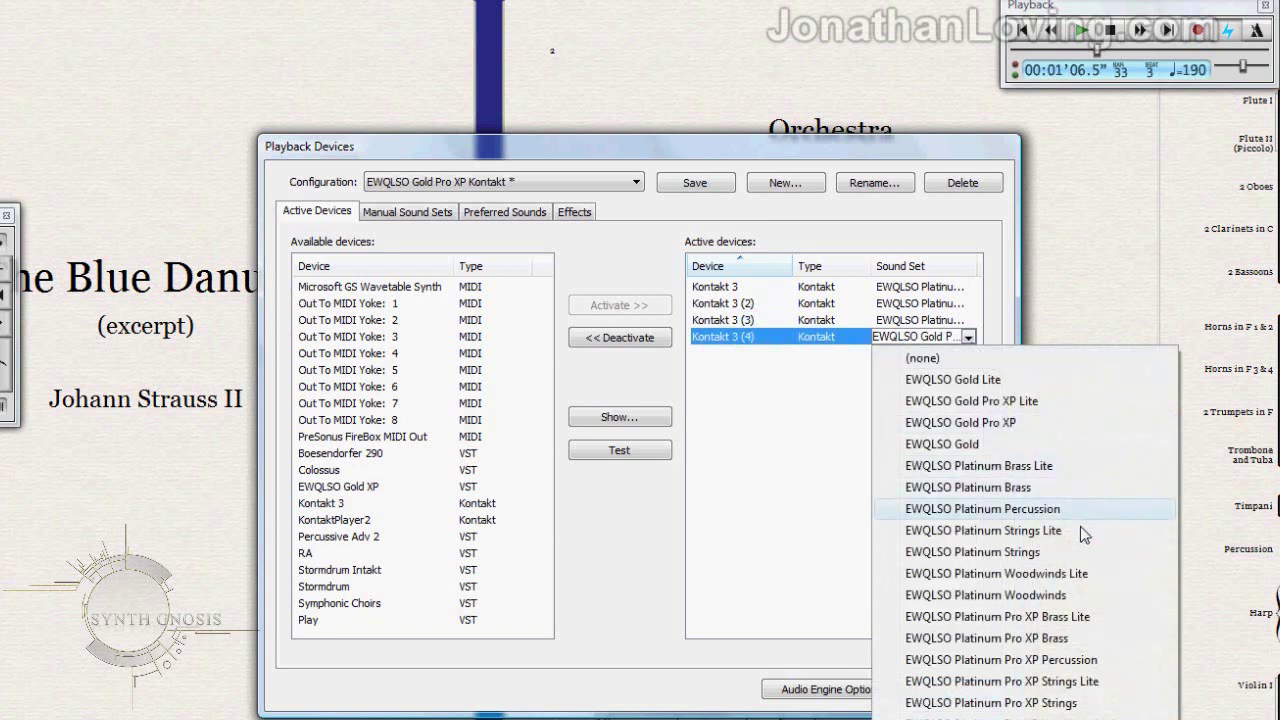
pyautogui.click(1095, 661)
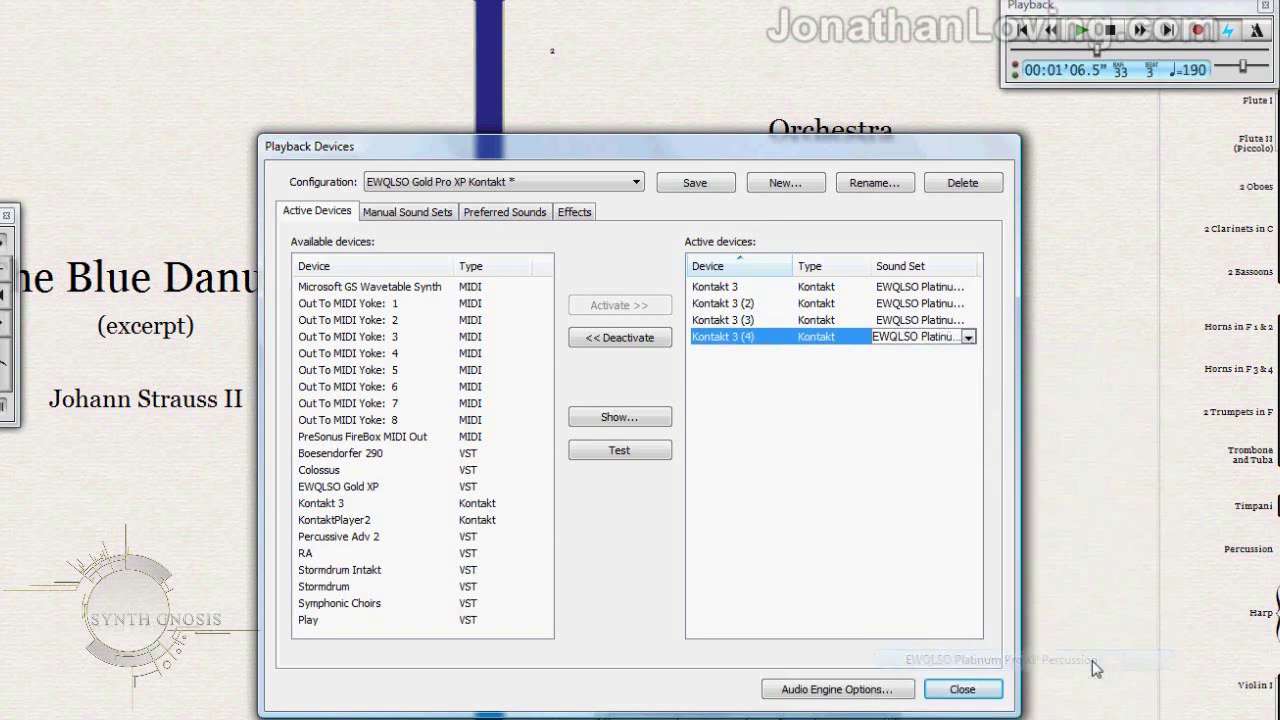
pyautogui.click(860, 406)
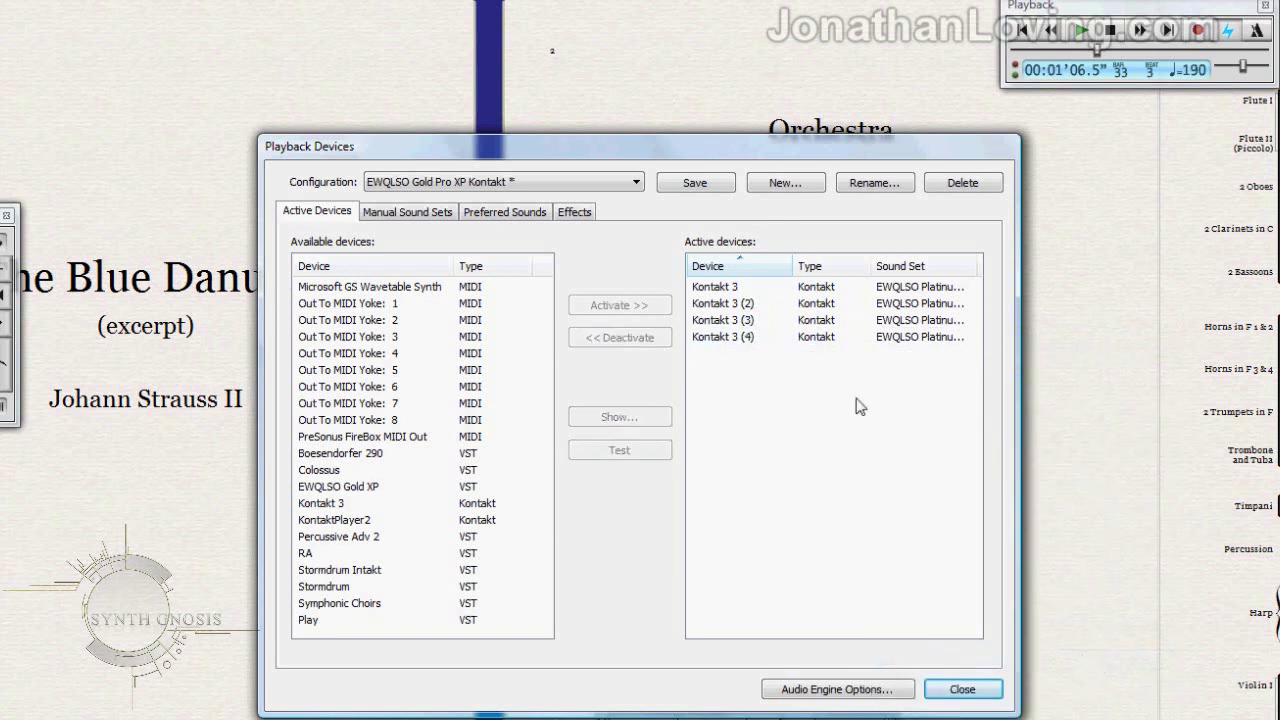
pyautogui.click(700, 184)
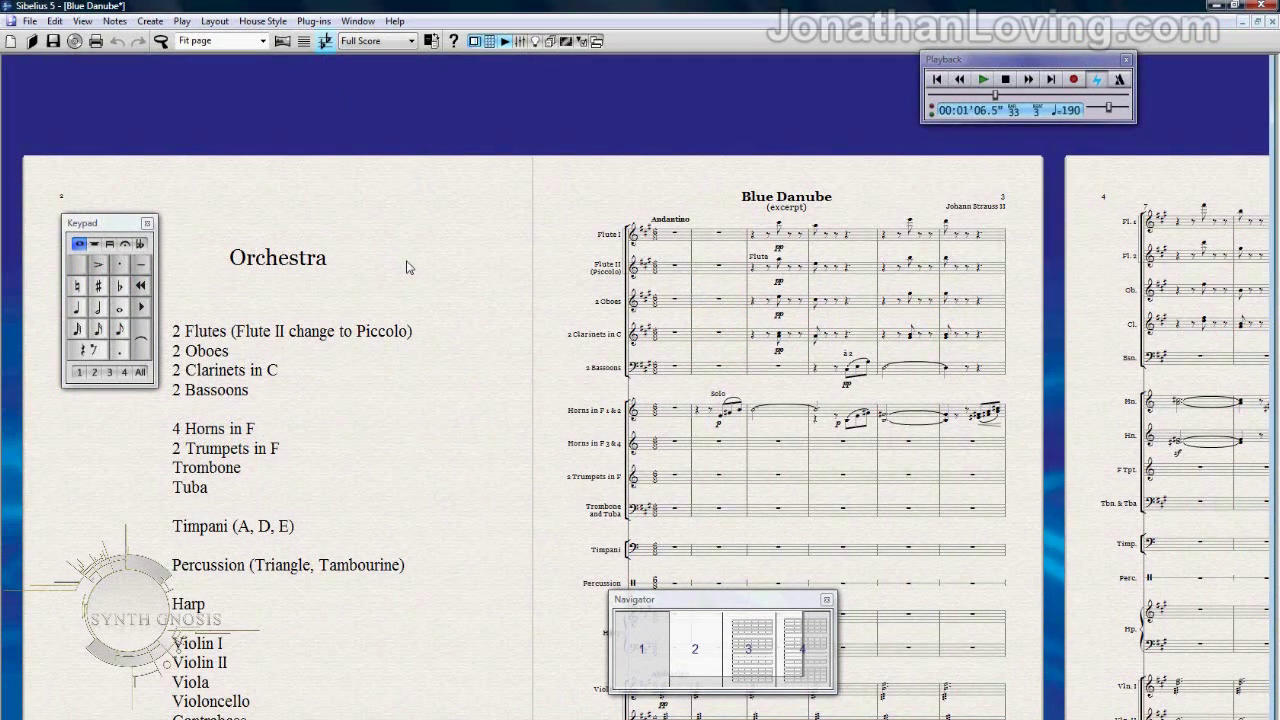
# Show the Mixer and test Flute I's sound, allocating it to Kontakt 3, slot 3, with SFL Sus Vib.
pyautogui.click(357, 21)
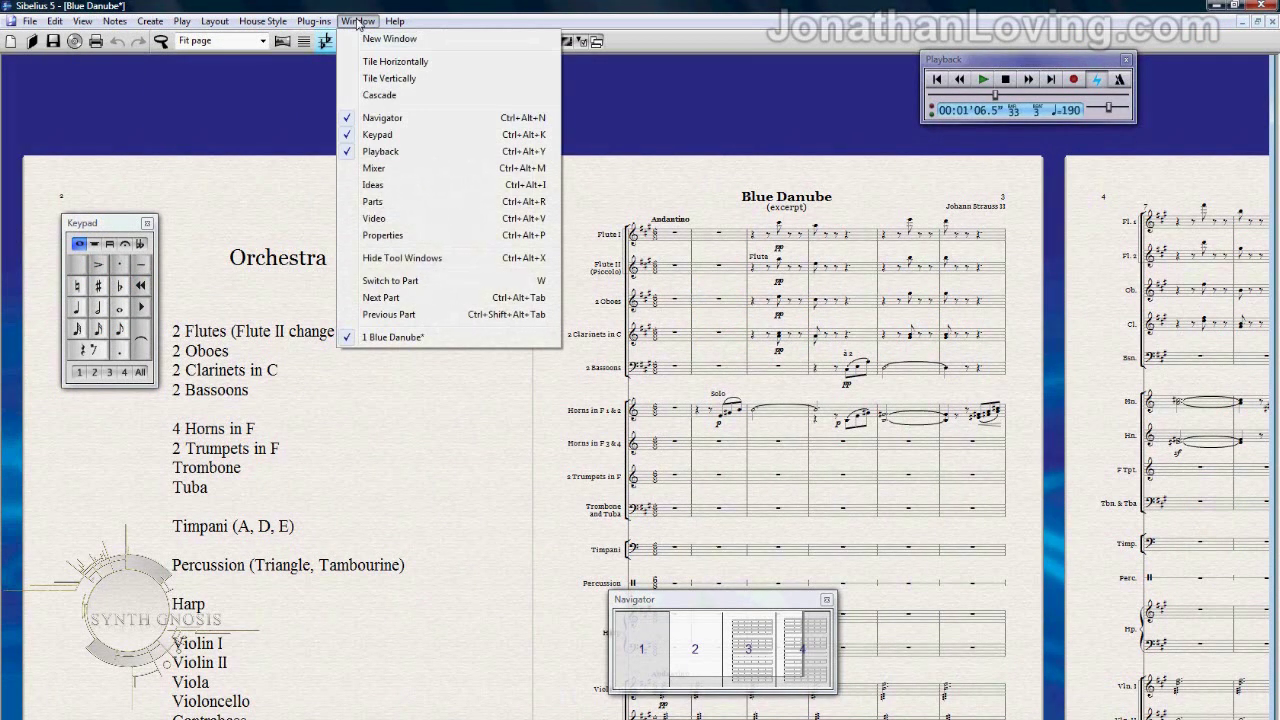
pyautogui.click(374, 169)
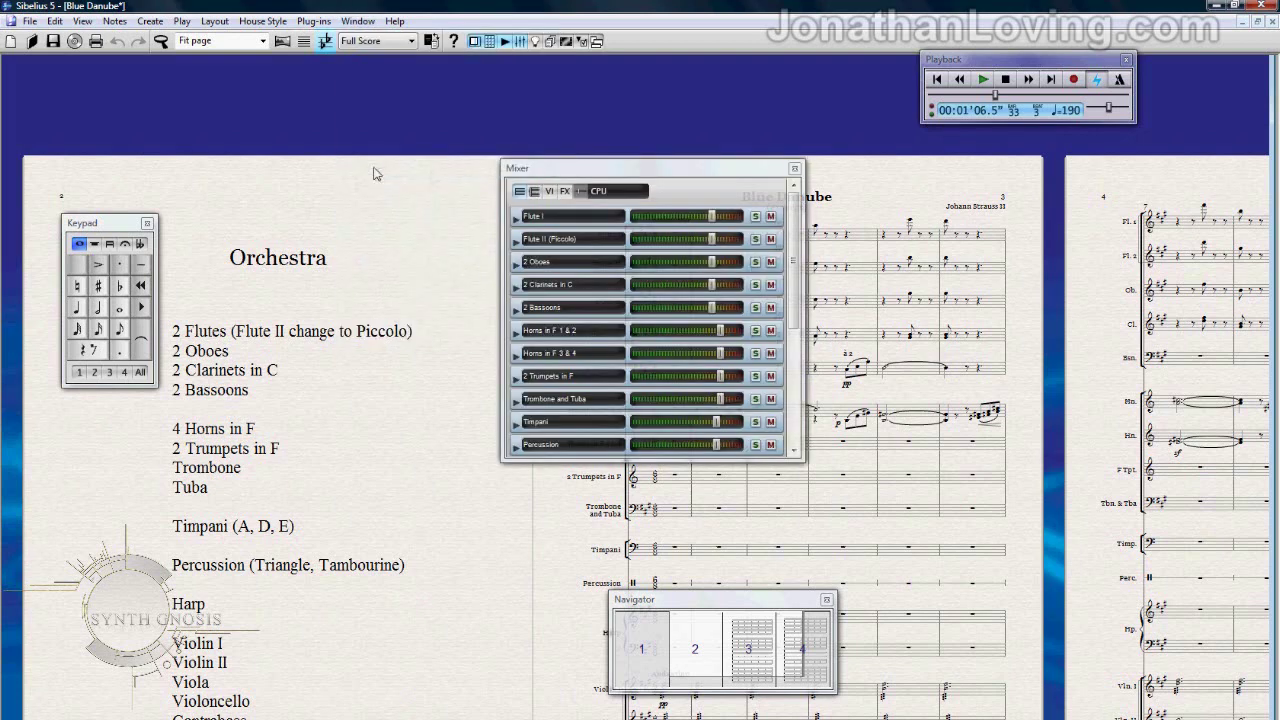
pyautogui.moveTo(610, 175); pyautogui.dragTo(538, 183)
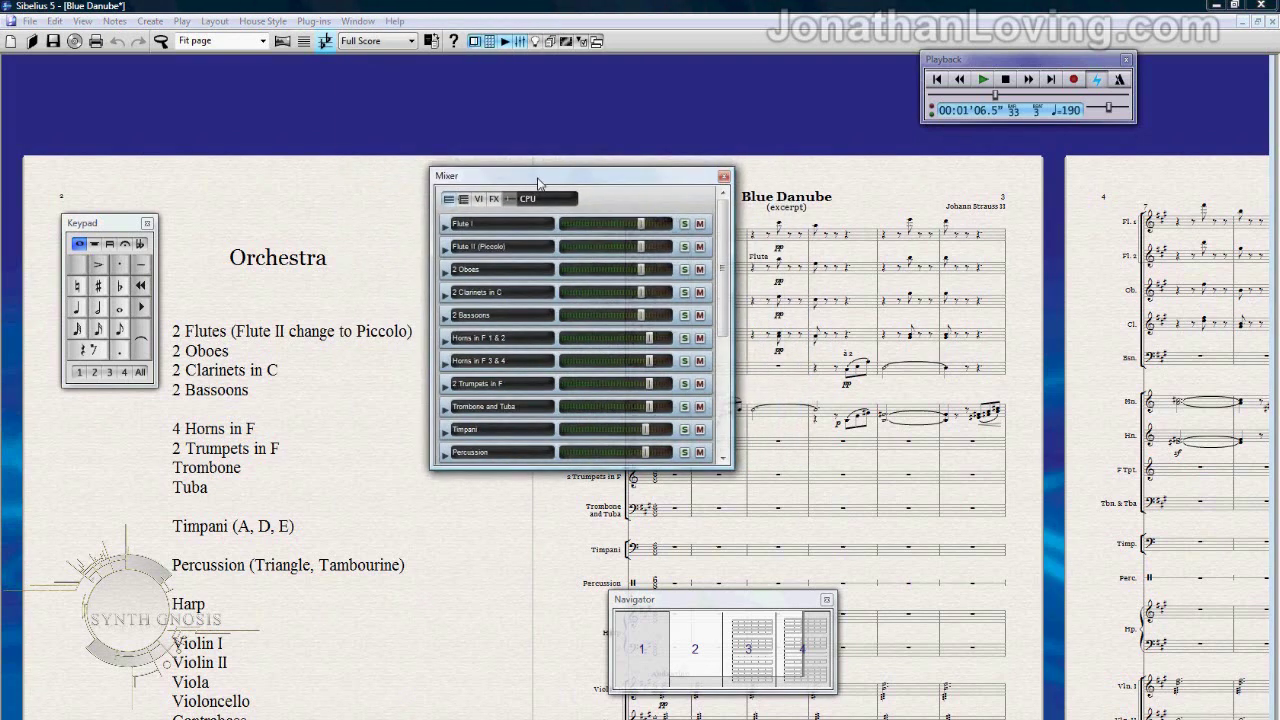
pyautogui.click(446, 226)
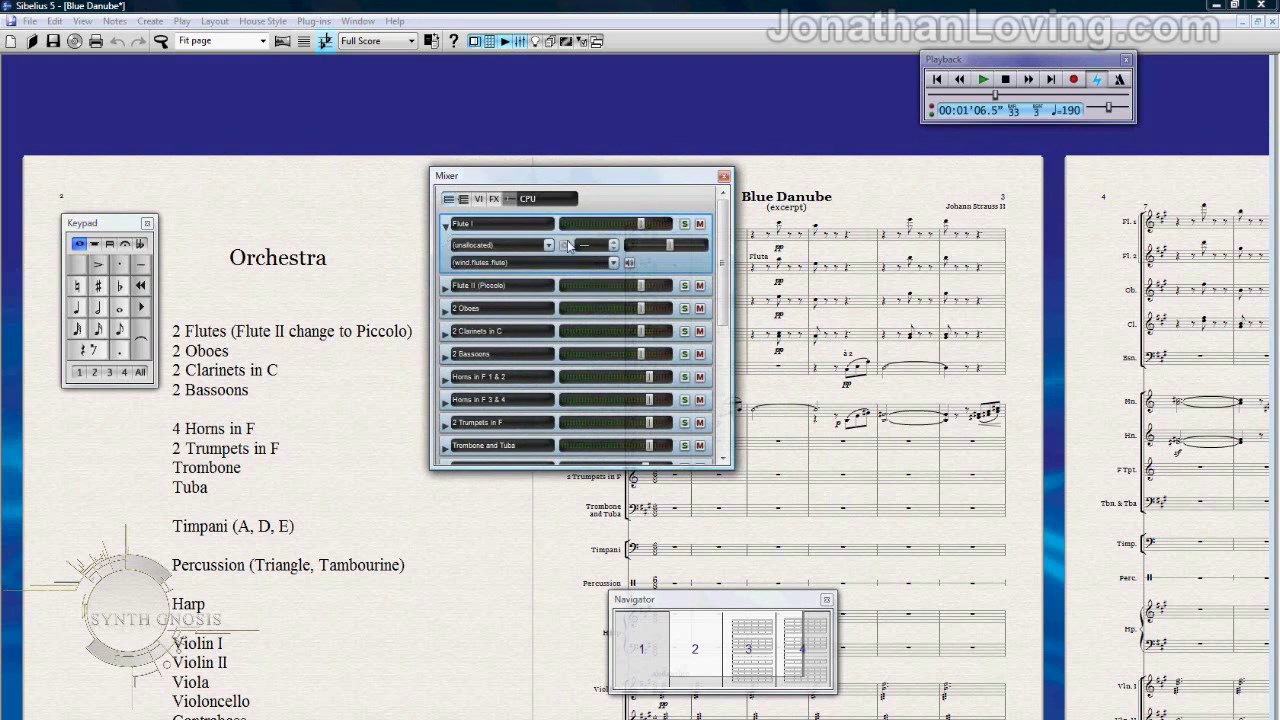
pyautogui.click(629, 264)
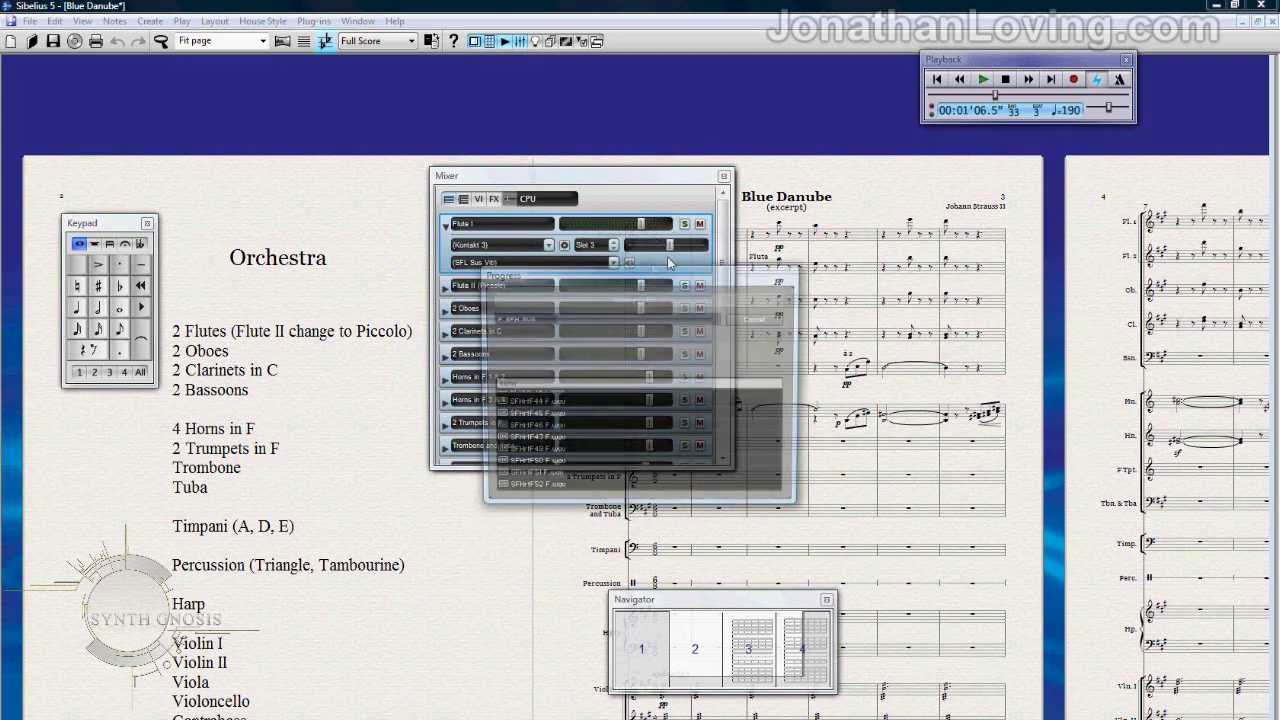